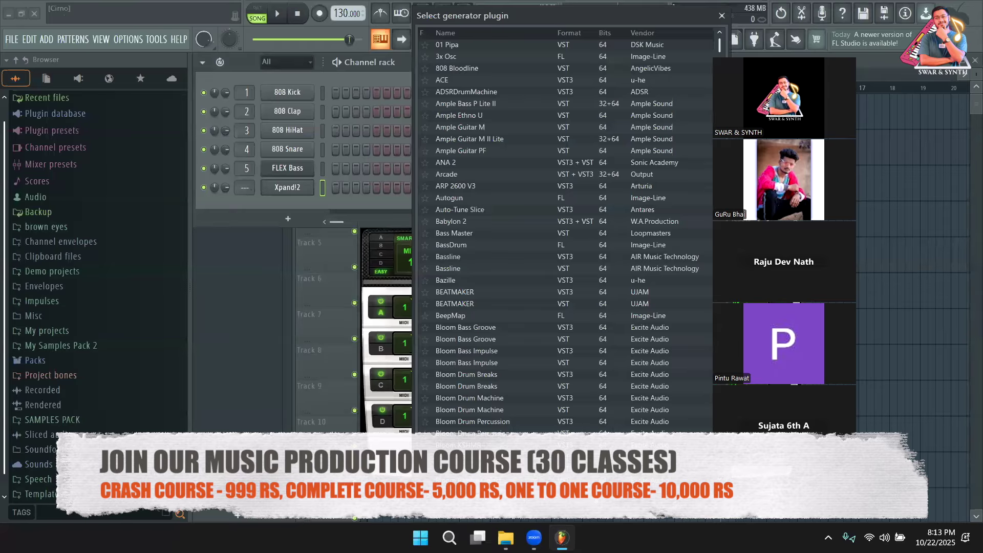
Step: Add the DUNE 3 synthesizer as a new channel and bring the channel rack back to the front
type("dune")
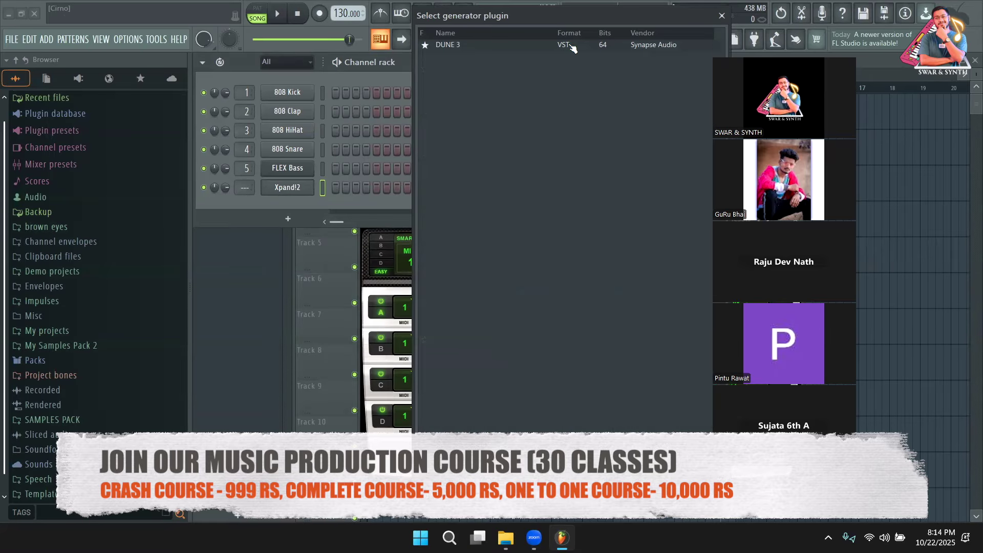
double_click(573, 46)
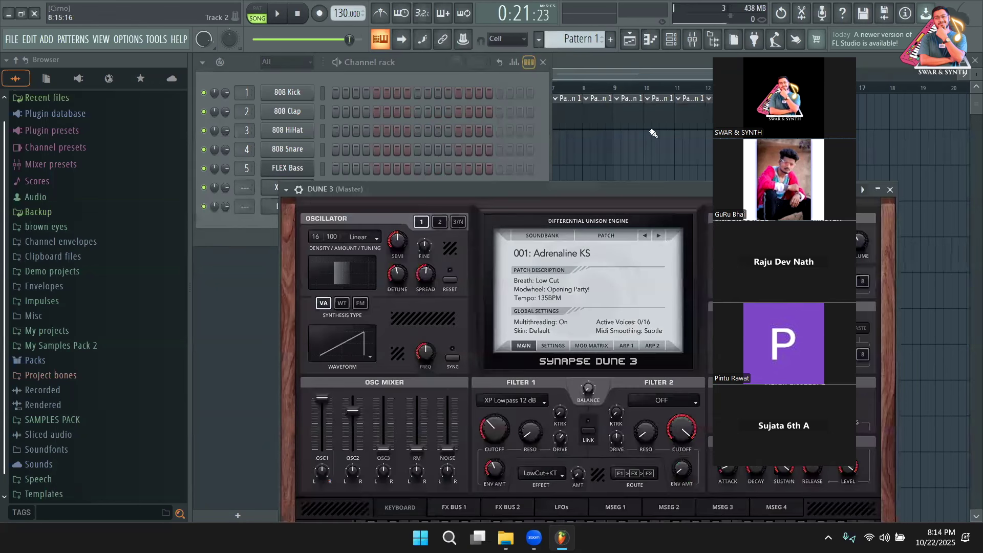
left_click(472, 81)
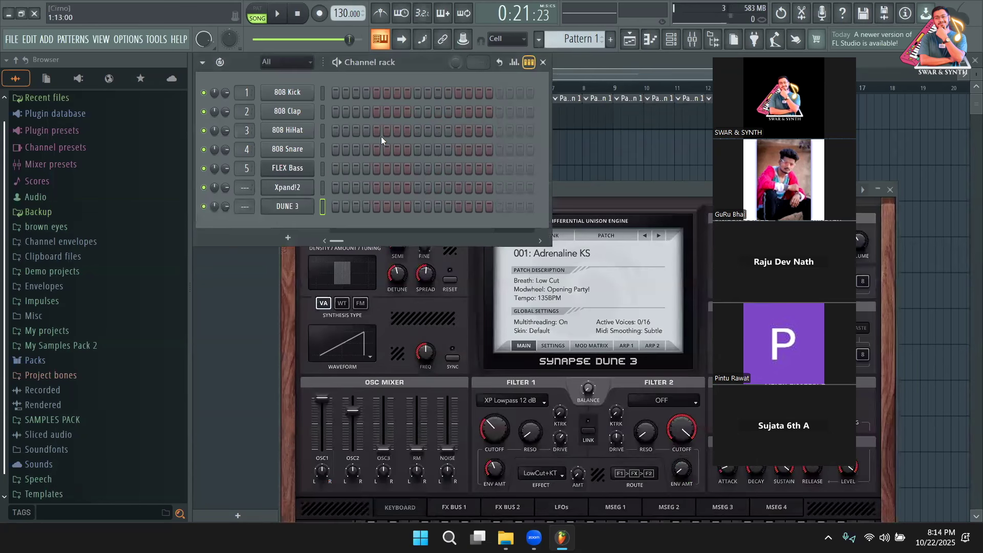
Step: View the Xpand!2 and DUNE 3 plugin windows from their channels, then return to the channel rack
left_click(287, 188)
left_click(287, 206)
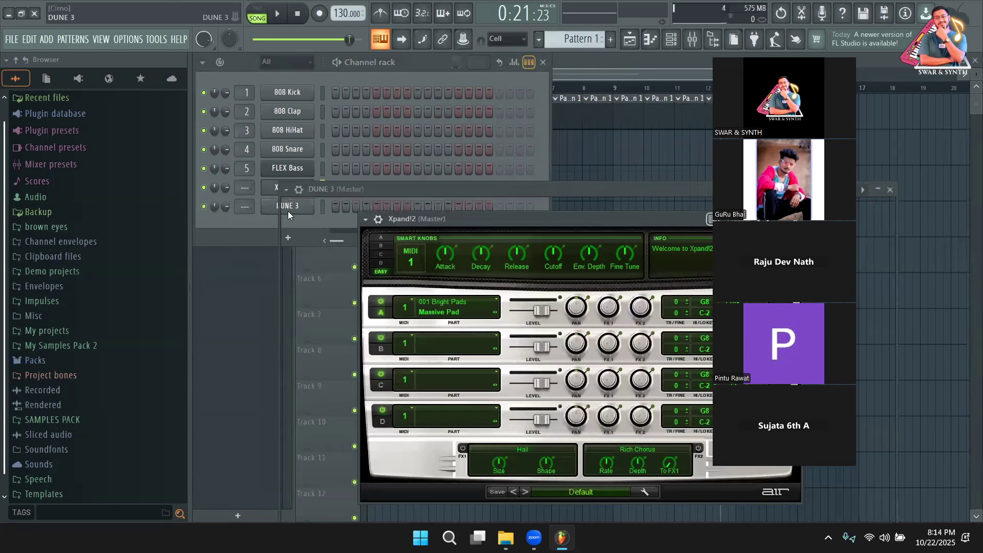
left_click(375, 72)
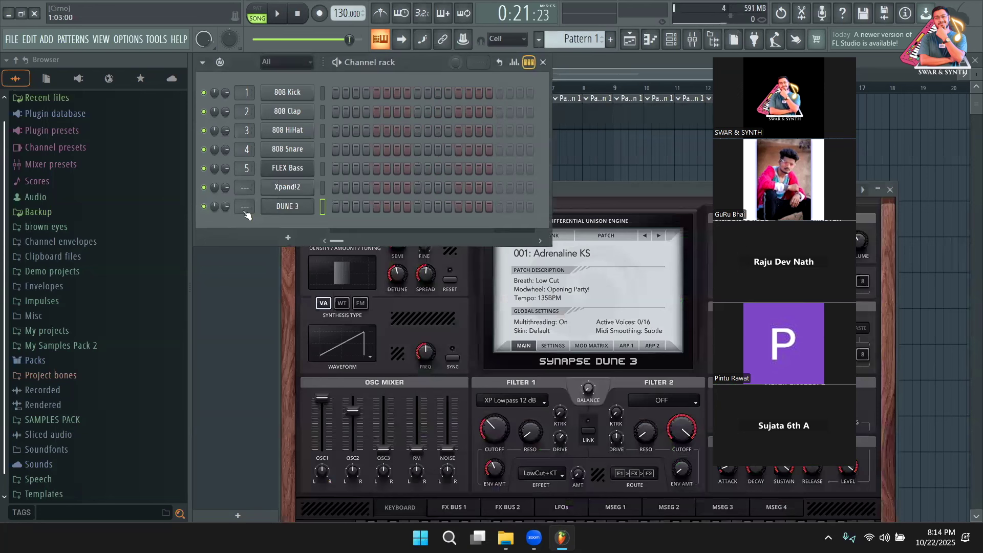
Step: Examine the contents of the Packs and SAMPLES PACK folders in the browser
scroll(82, 379, "down", 1)
left_click(58, 352)
scroll(58, 352, "down", 5)
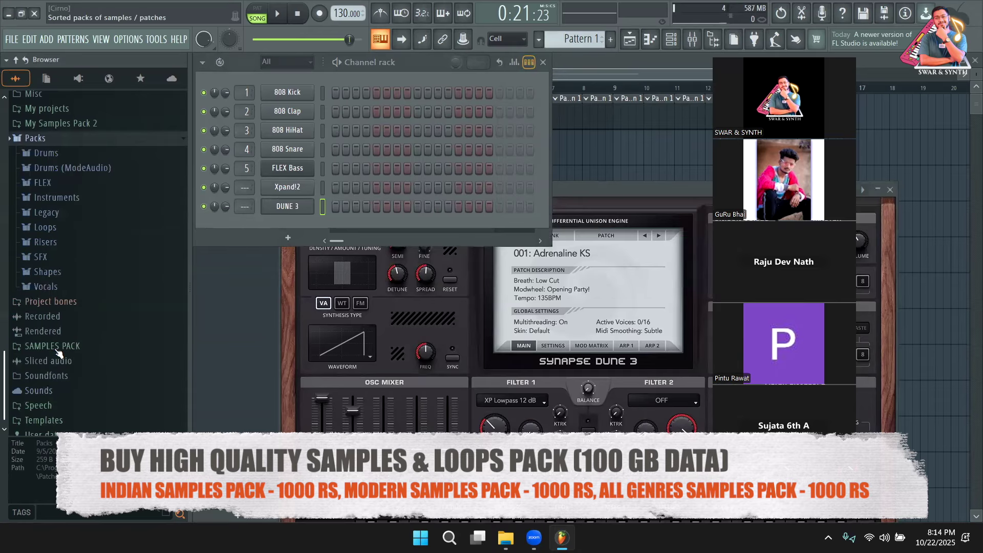
left_click(23, 340)
scroll(87, 227, "down", 15)
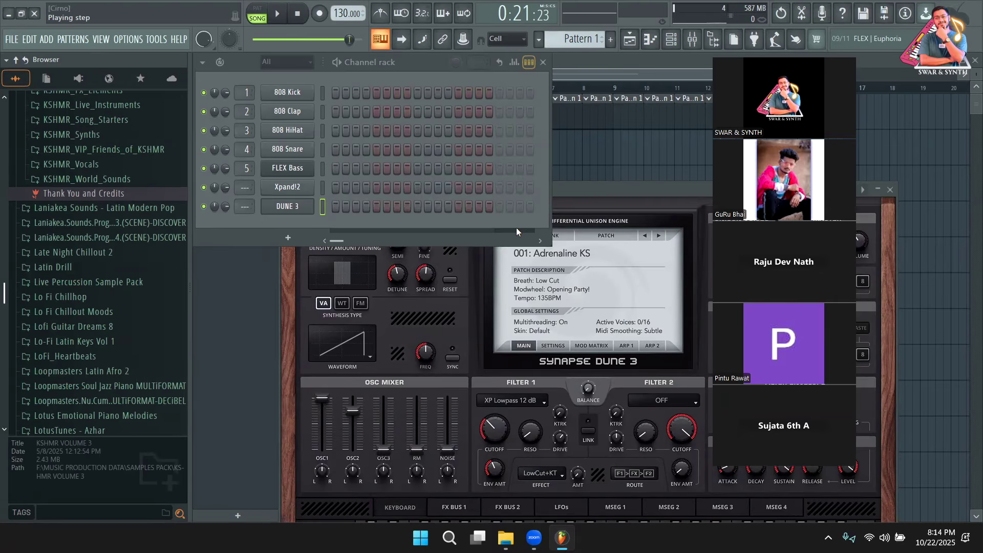
Step: Look at the installed plugins and search paths in the plugin manager, then close it
left_click(134, 39)
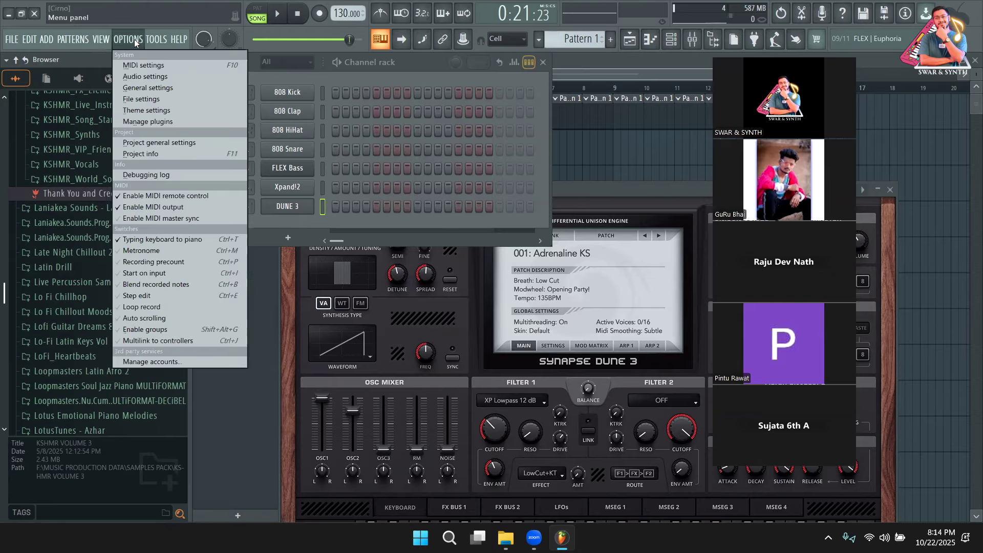
left_click(154, 119)
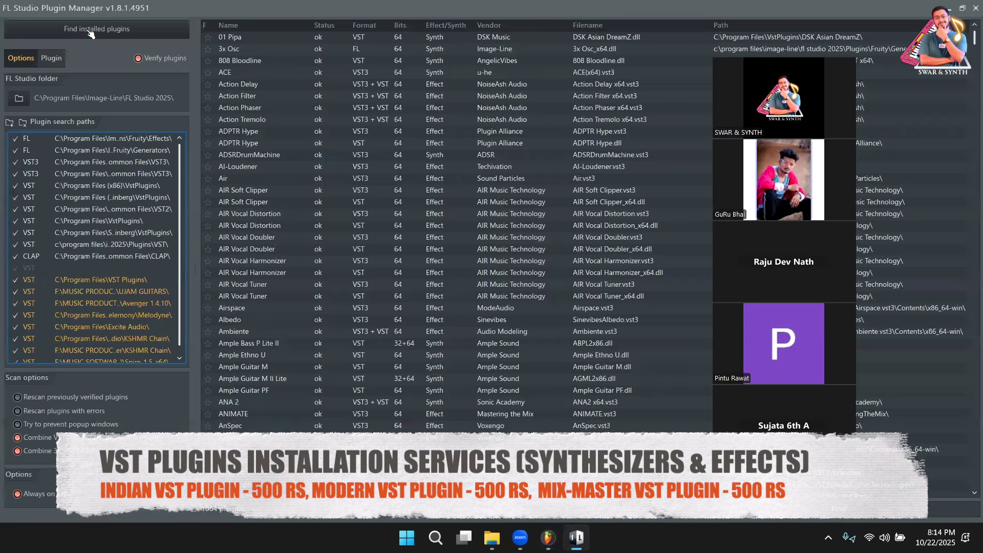
left_click(971, 12)
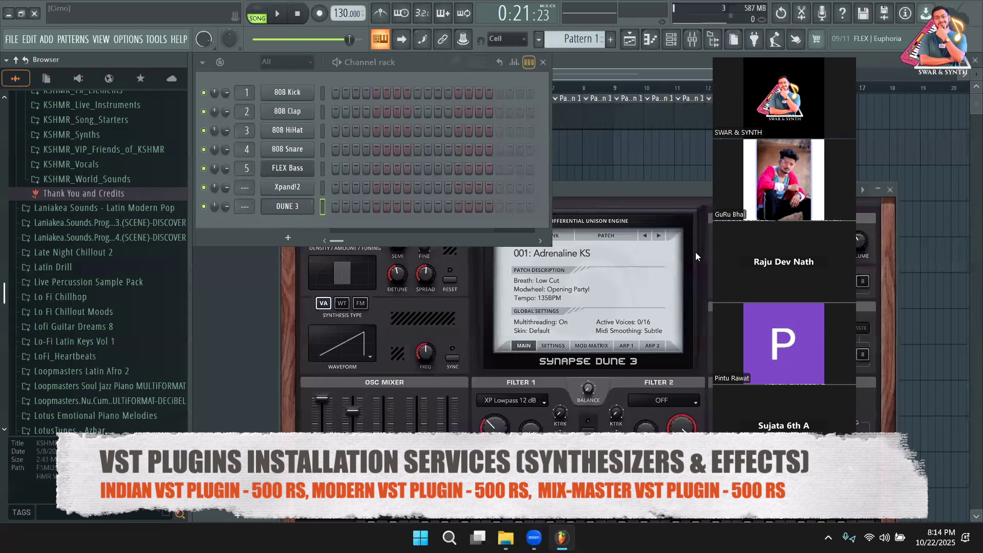
left_click(127, 39)
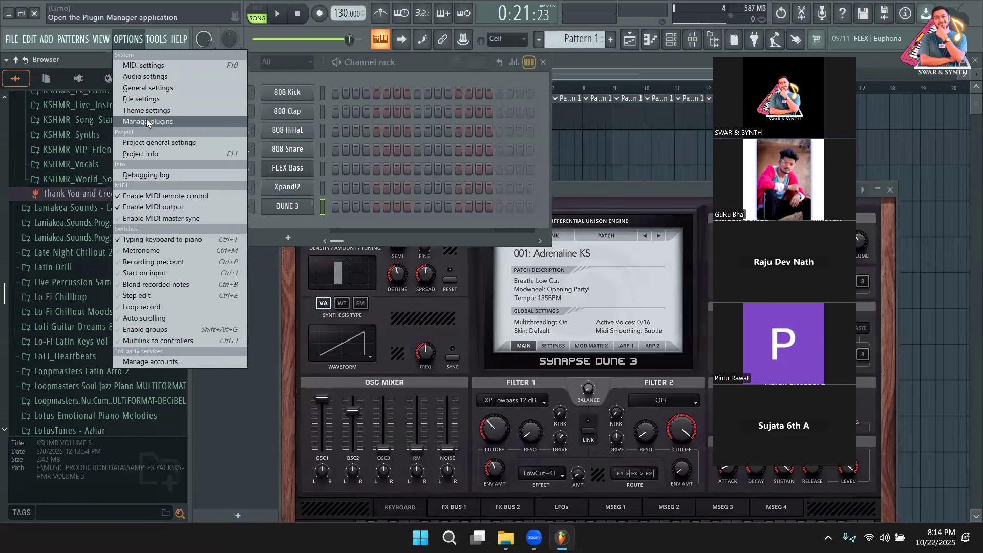
key("Escape")
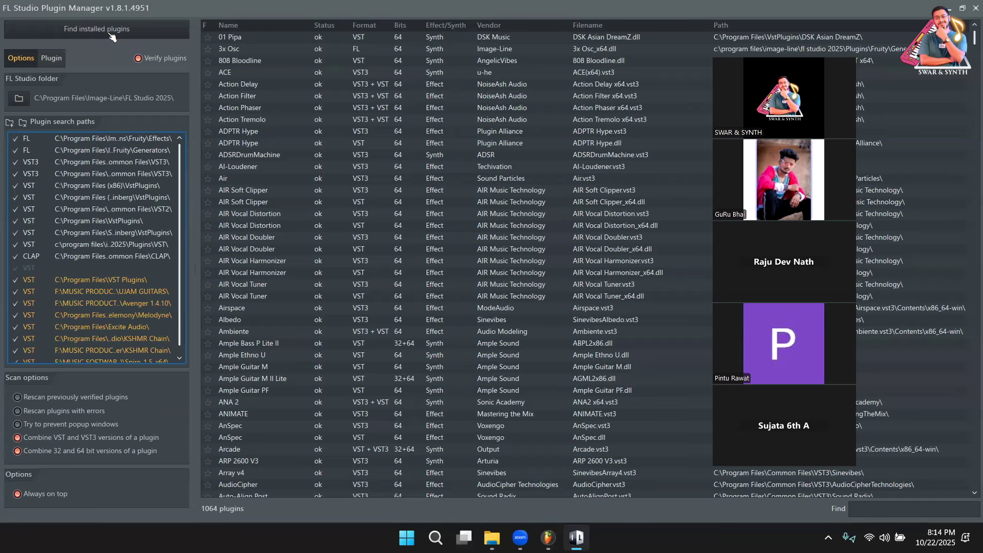
left_click(972, 9)
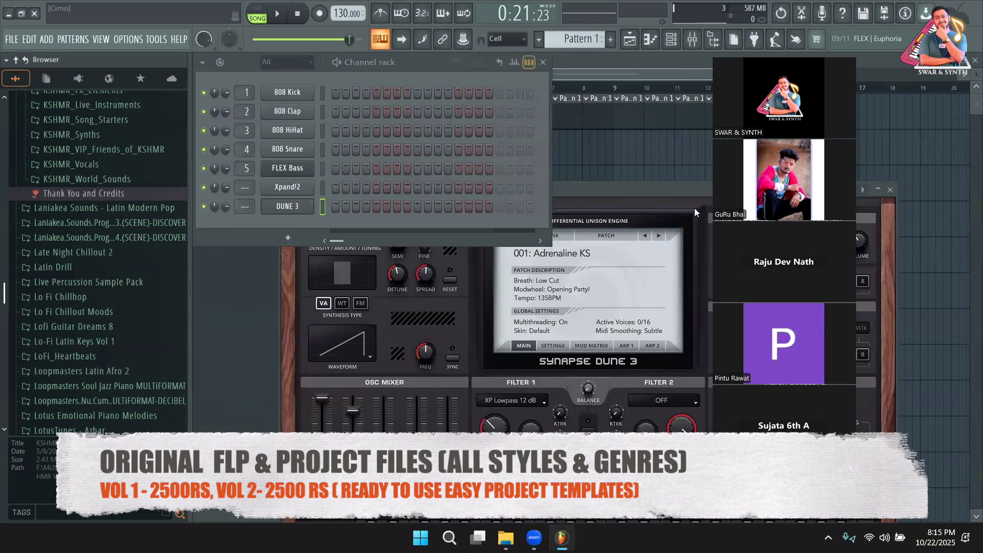
Step: Move the DUNE 3 window up and review where the plugin manager scans for installed plugins
left_click_drag(613, 193, 539, 137)
left_click(123, 40)
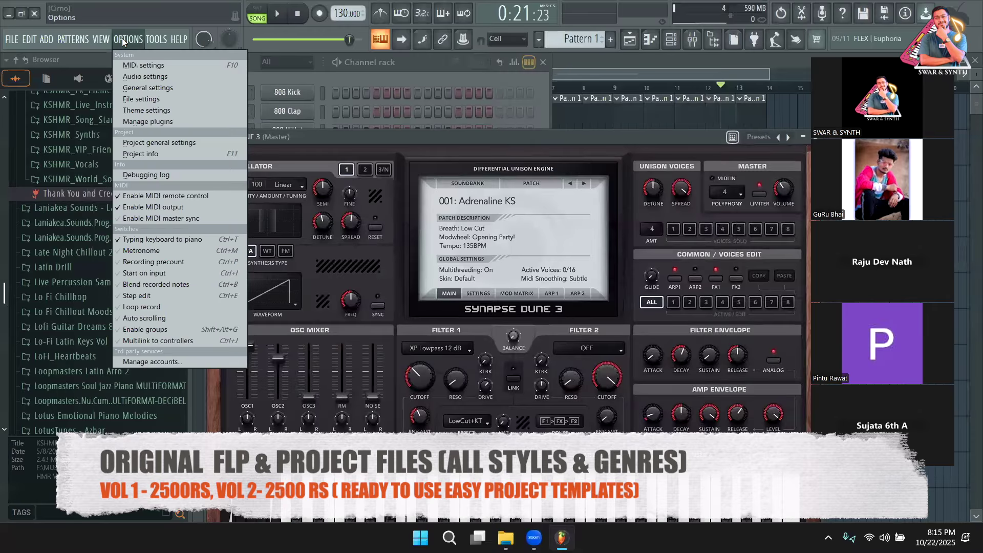
left_click(160, 121)
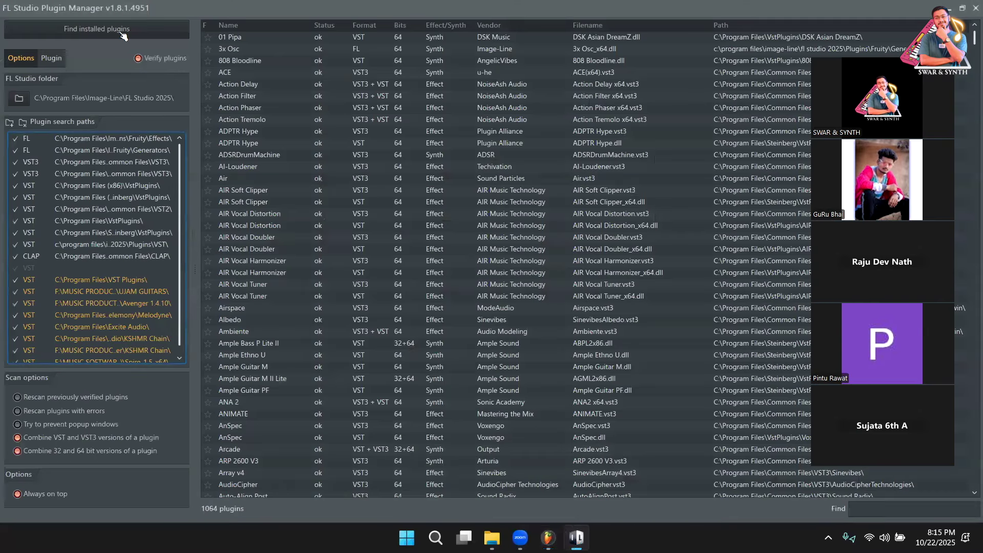
left_click(972, 9)
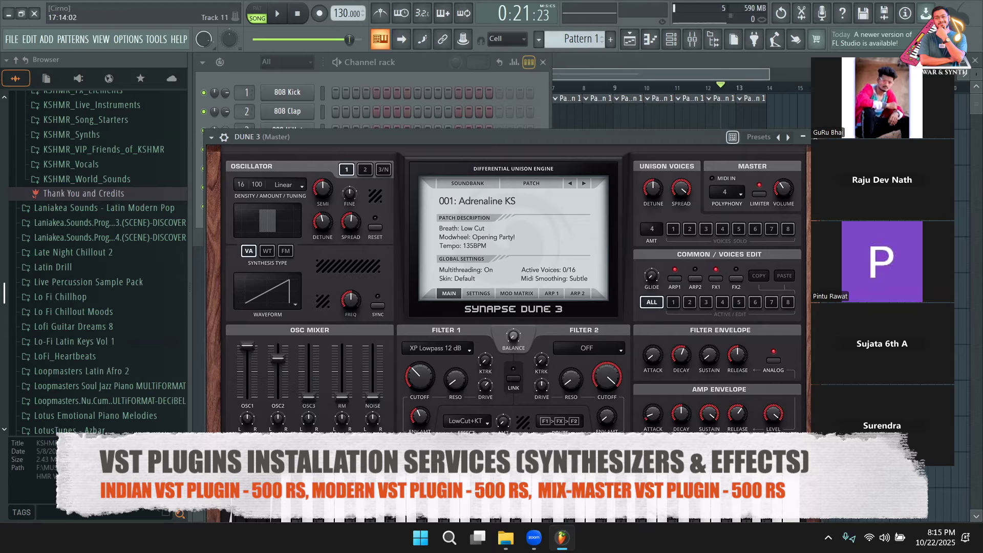
left_click(129, 39)
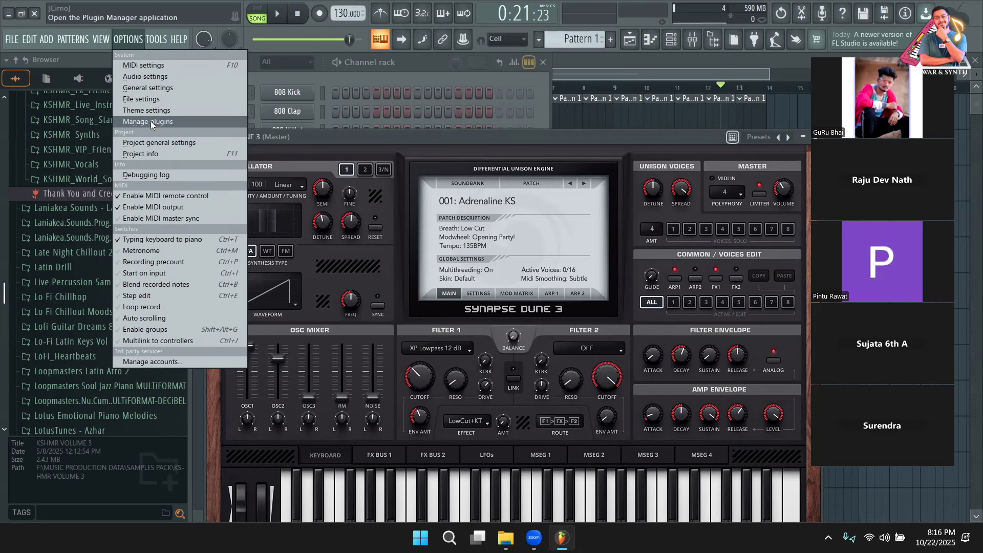
left_click(149, 122)
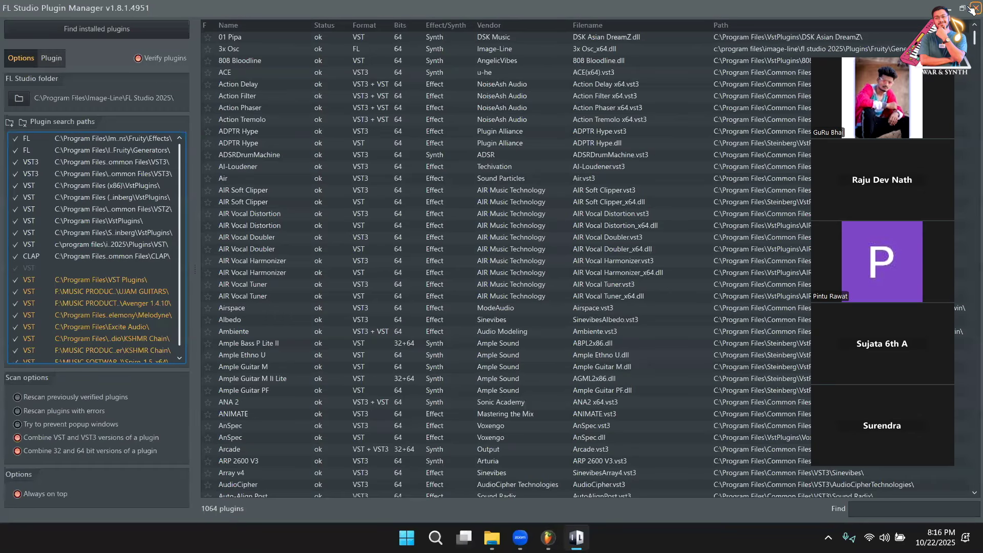
left_click(974, 8)
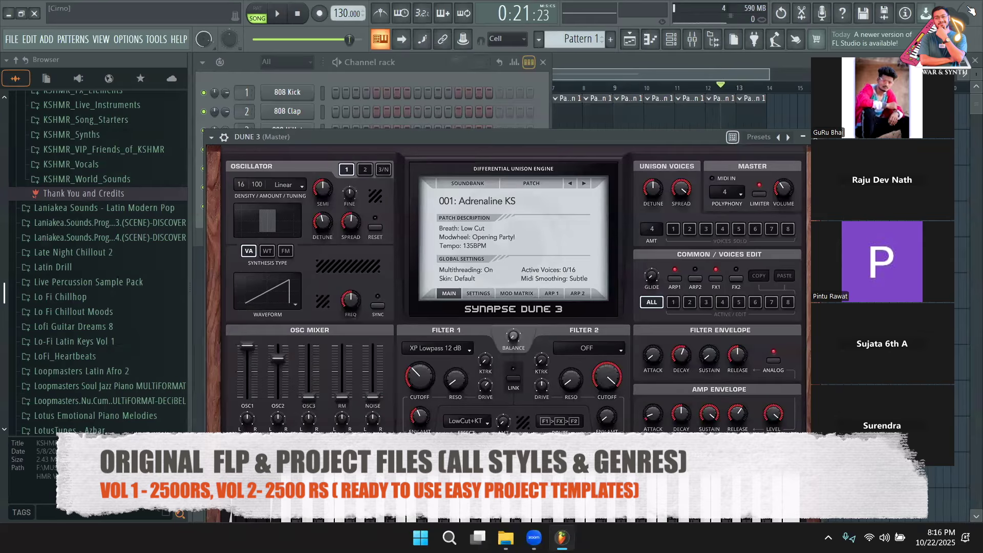
Step: Return to the channel rack and clone the Xpand!2 channel
left_click(649, 108)
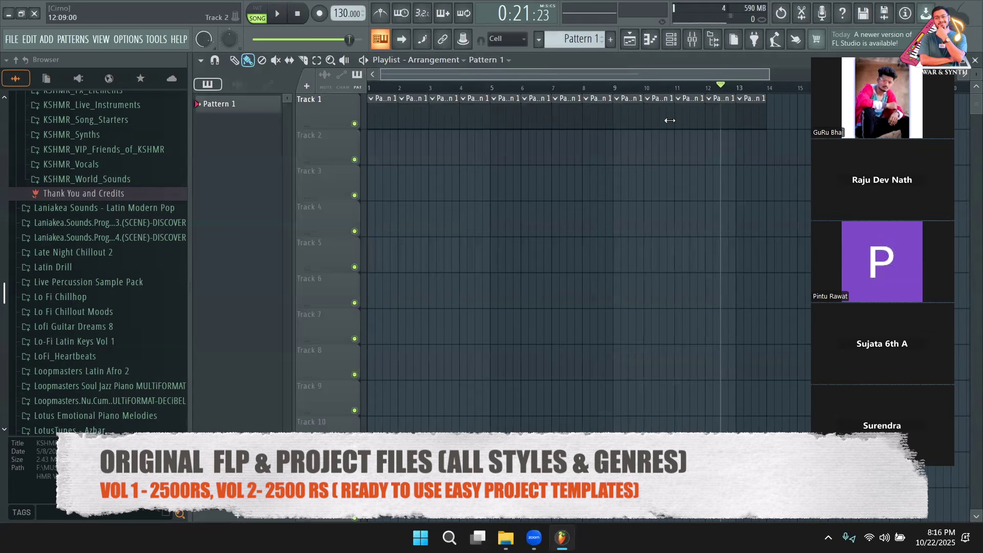
left_click(672, 39)
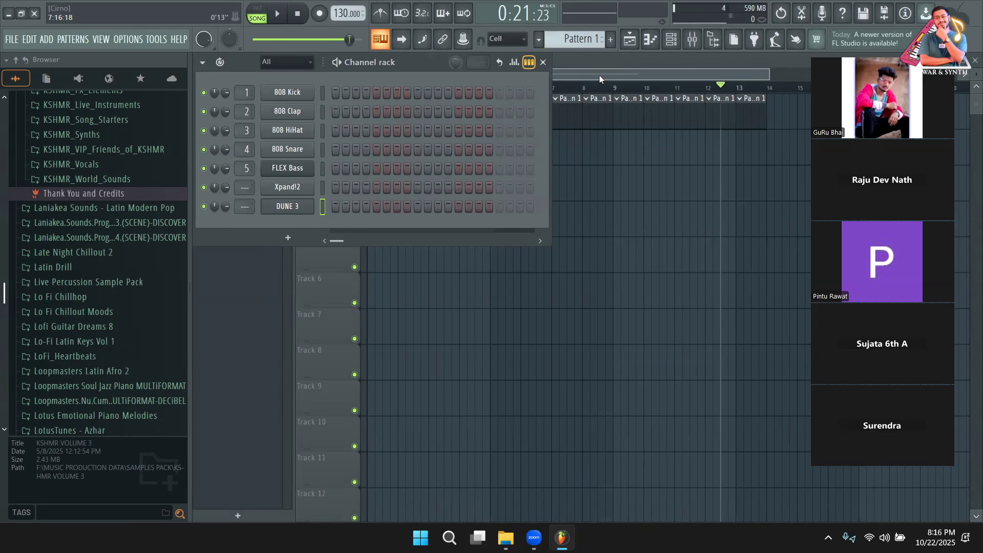
right_click(289, 192)
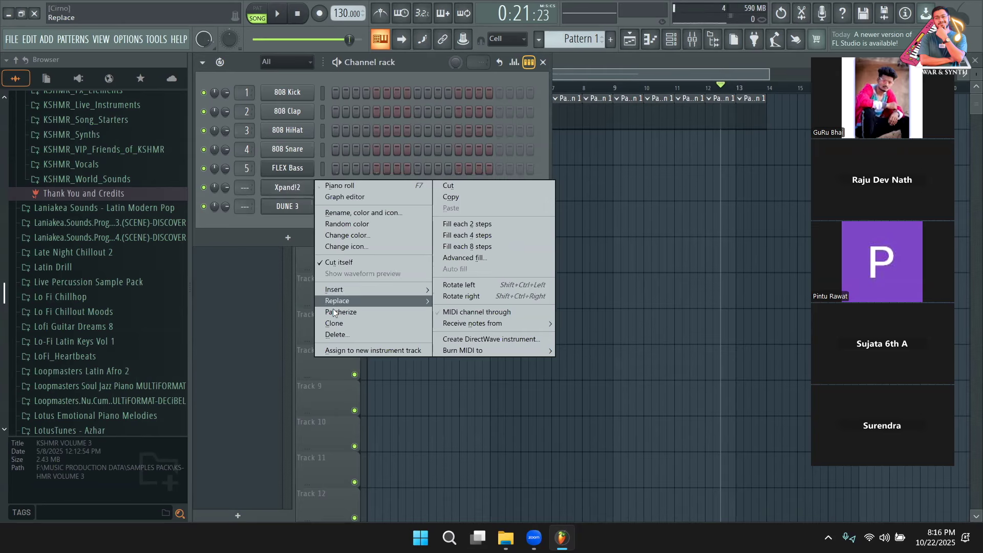
left_click(354, 321)
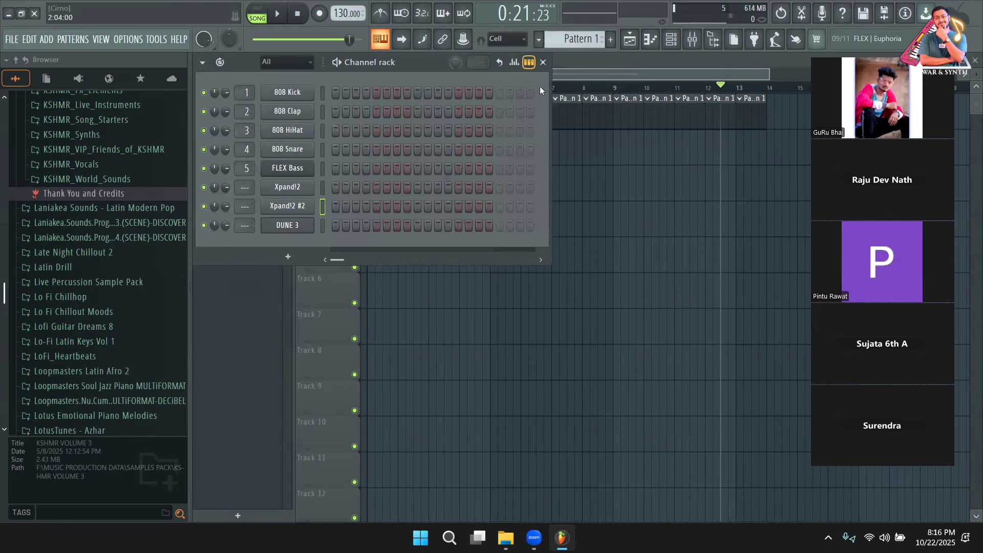
Step: Place a Minor chord stamp on A4 at the start of the Xpand!2 piano roll and lengthen it to one full bar
left_click(529, 62)
left_click(353, 194)
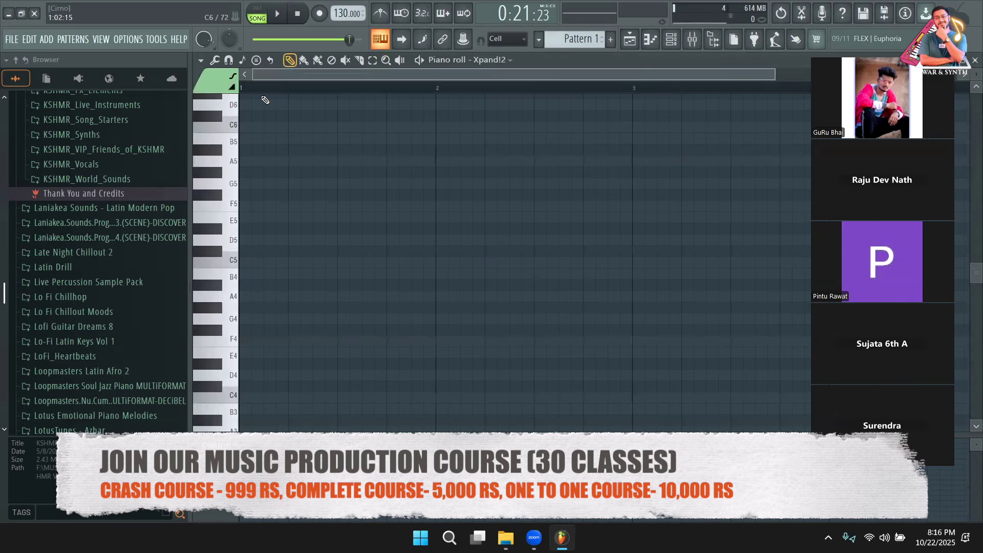
left_click(257, 60)
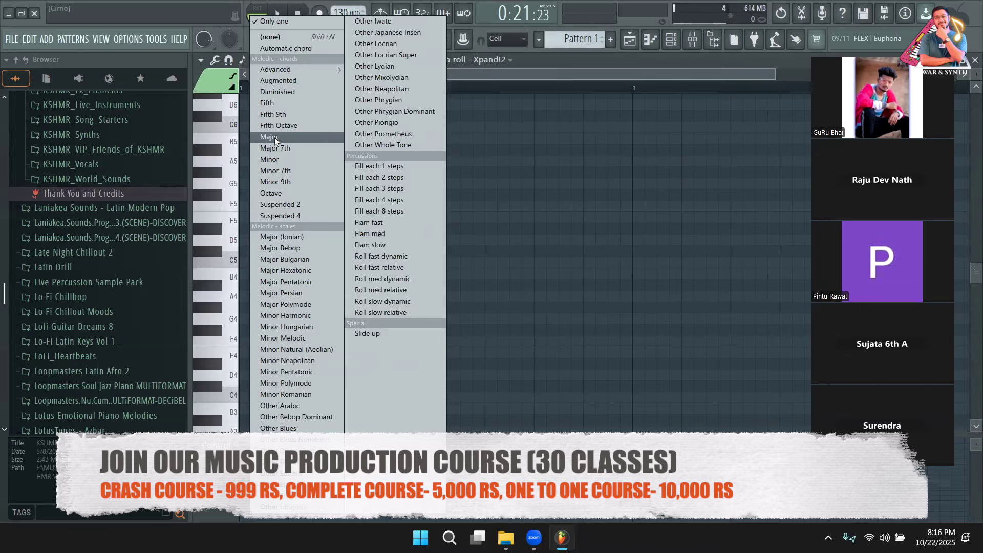
left_click(278, 159)
left_click(254, 297)
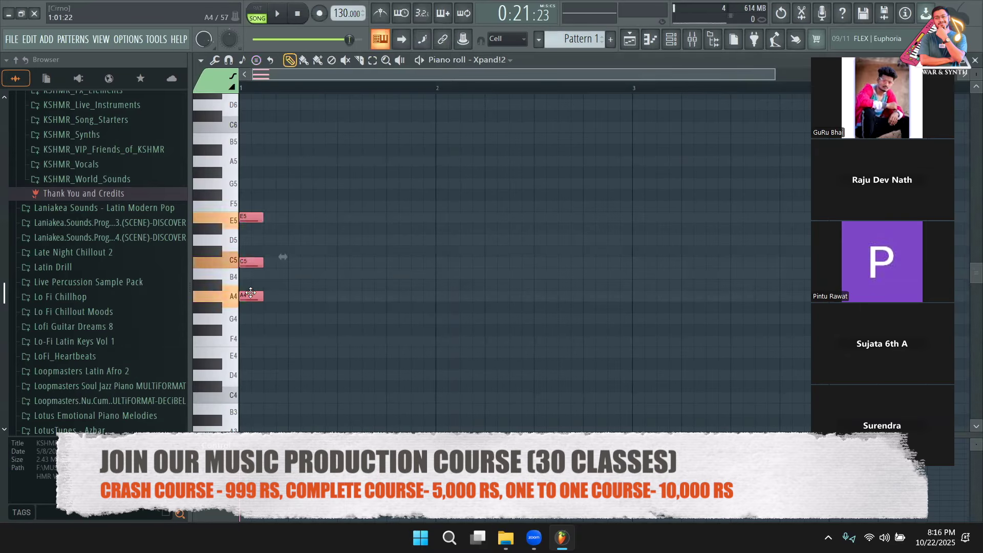
left_click_drag(264, 298, 437, 299)
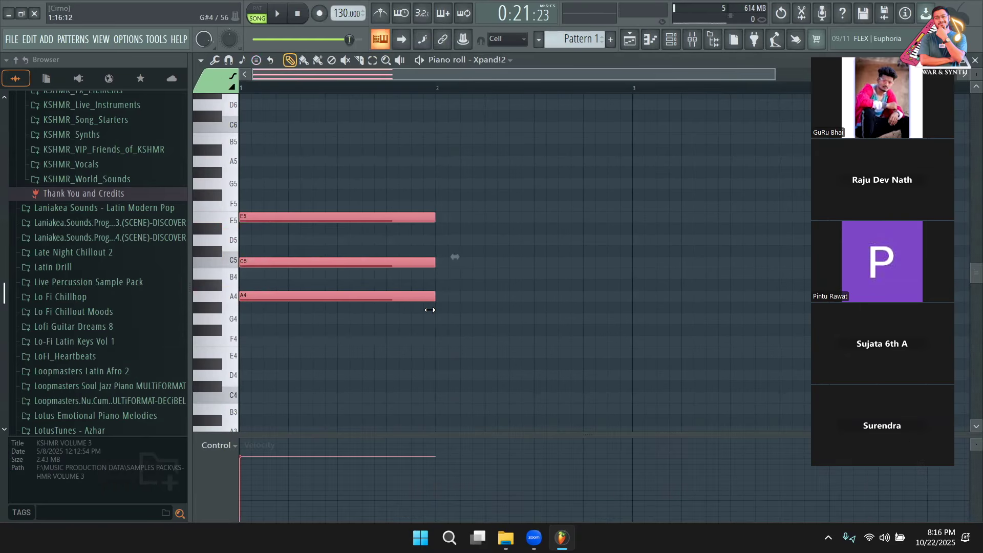
Step: Load the 04 Ambient Piano preset from the 13 Acoustic Piano category in Xpand!2 and close the plugin window
left_click(672, 39)
left_click(287, 187)
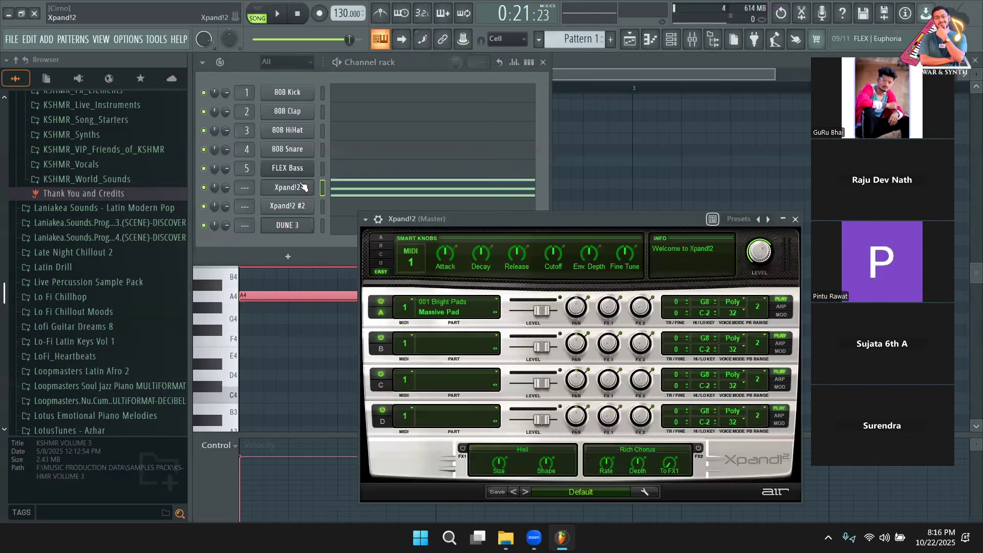
left_click_drag(532, 215, 438, 105)
left_click(478, 379)
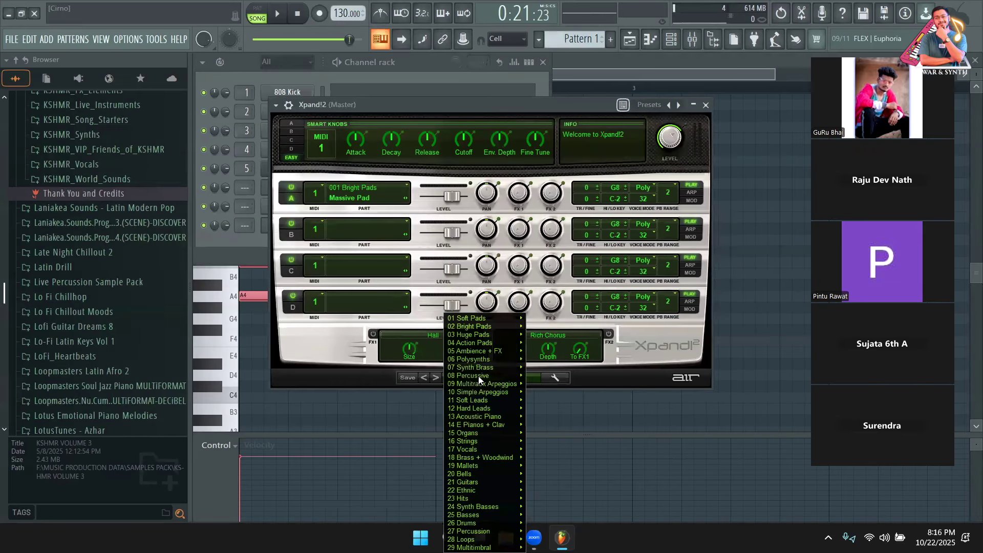
mouse_move(467, 415)
left_click(350, 356)
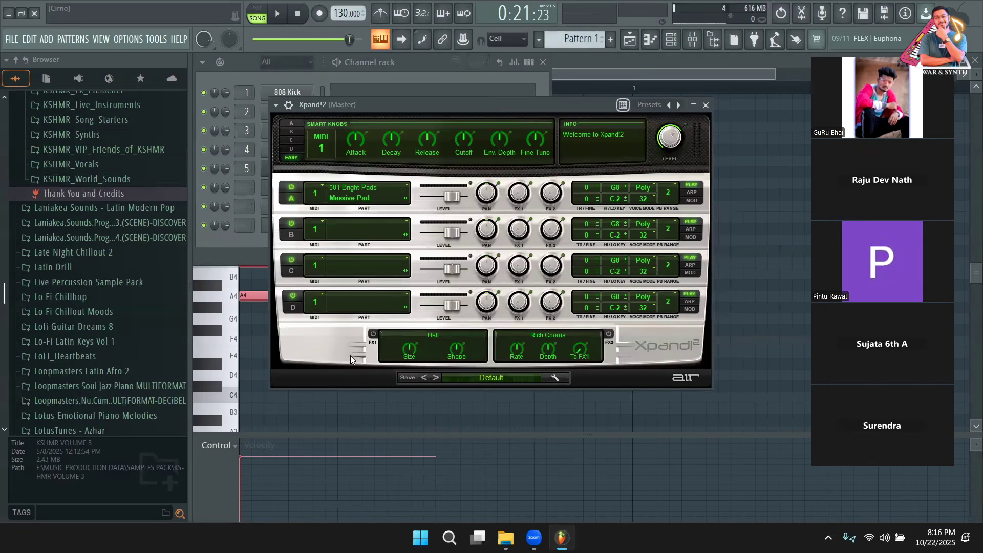
left_click(477, 379)
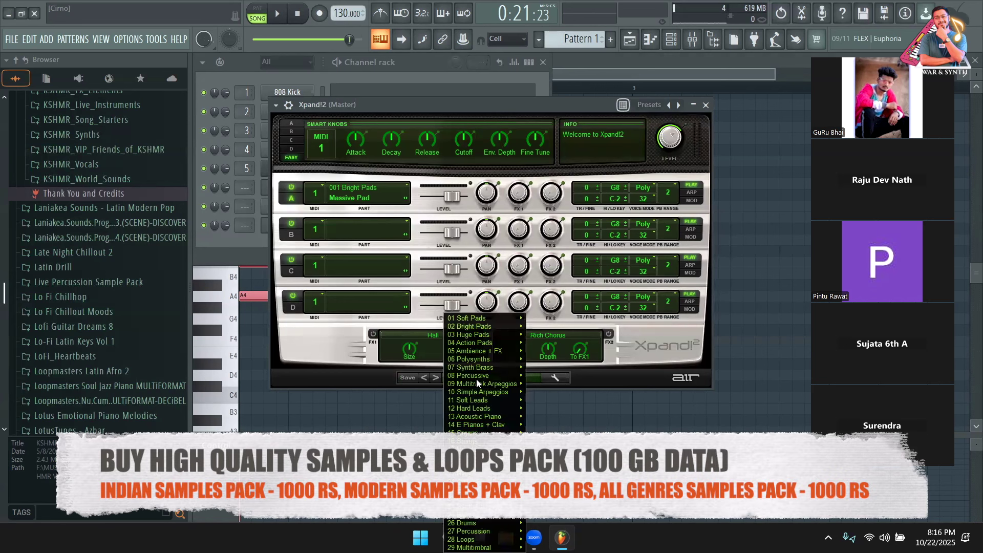
mouse_move(472, 417)
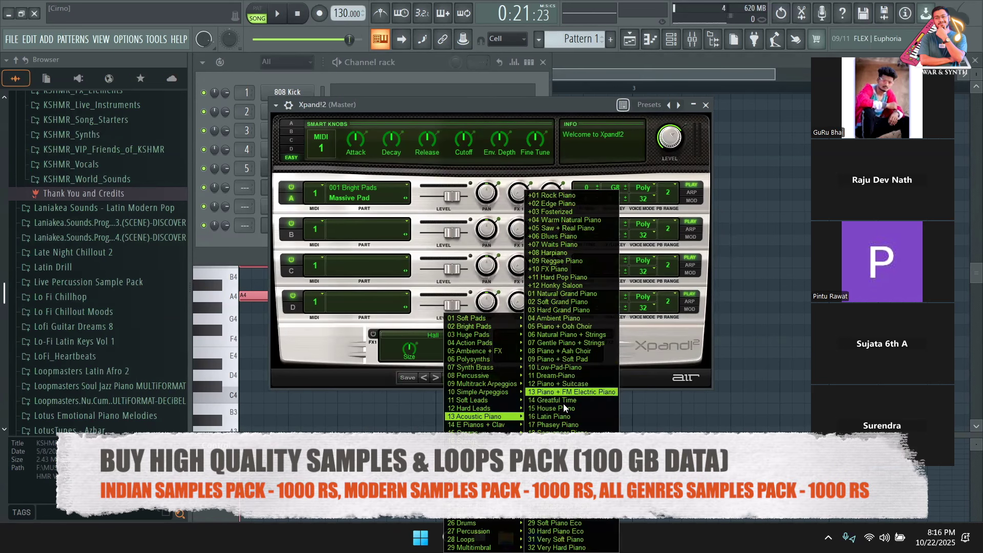
left_click(562, 320)
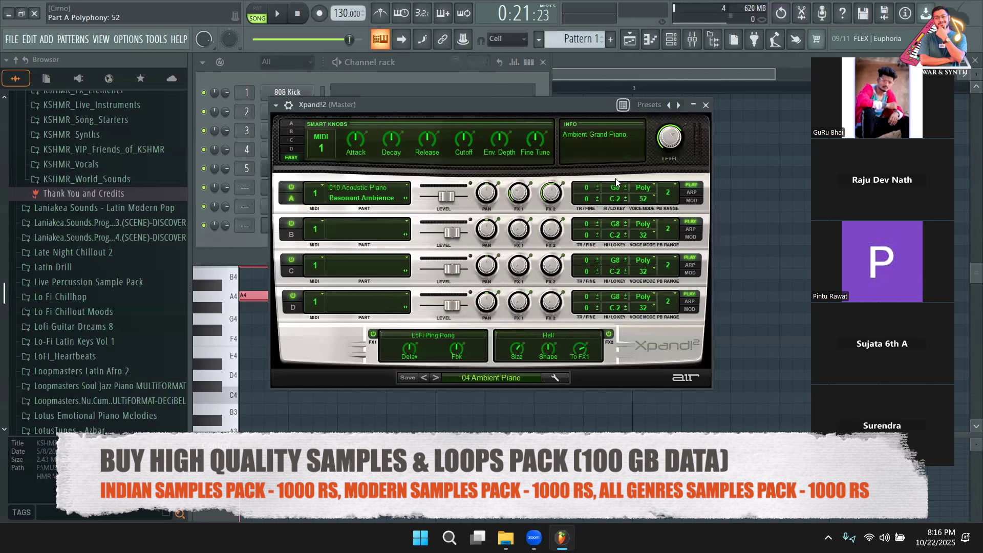
left_click(705, 105)
Step: Select all notes of the A4 chord and set the piano roll scale to Minor Natural (Aeolian) with root note A
left_click(437, 187)
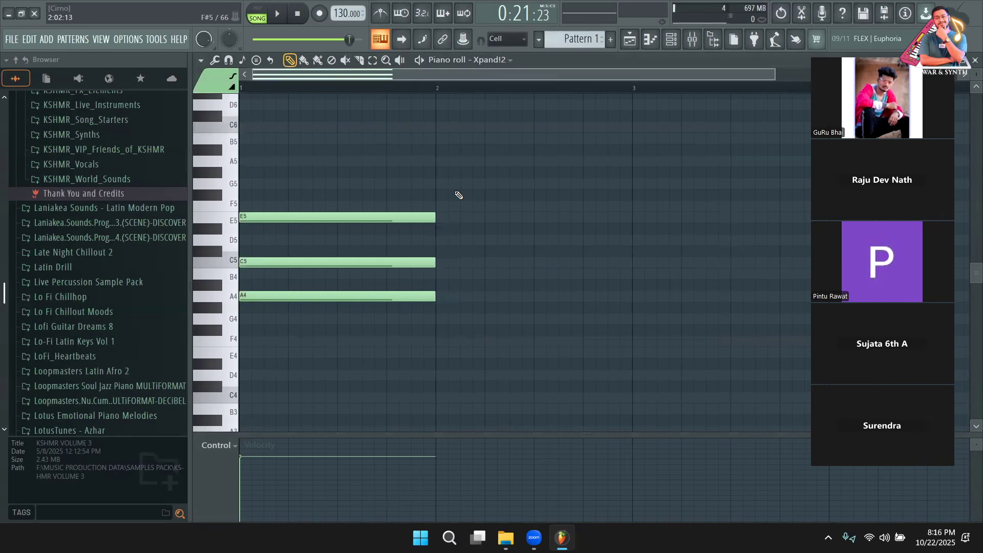
key("ctrl+a")
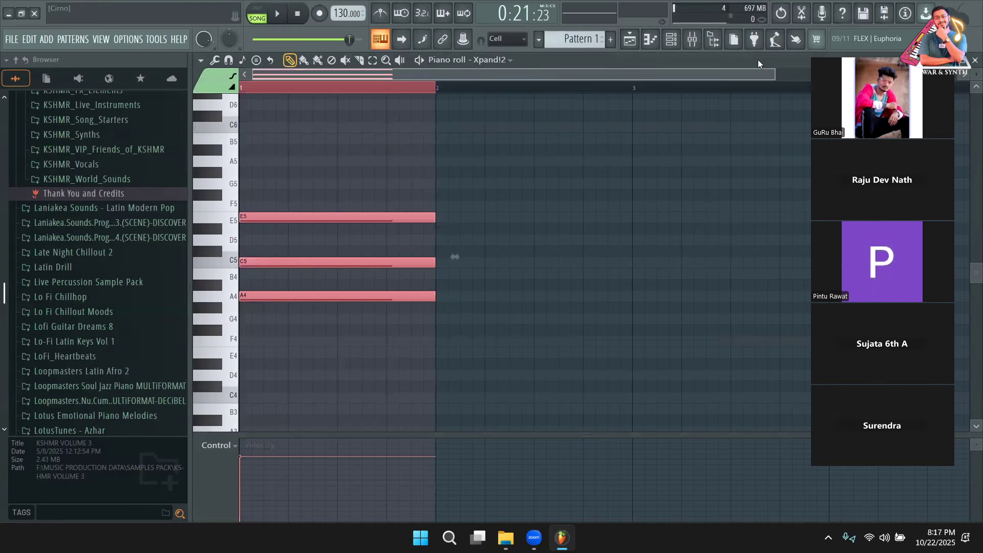
left_click(244, 60)
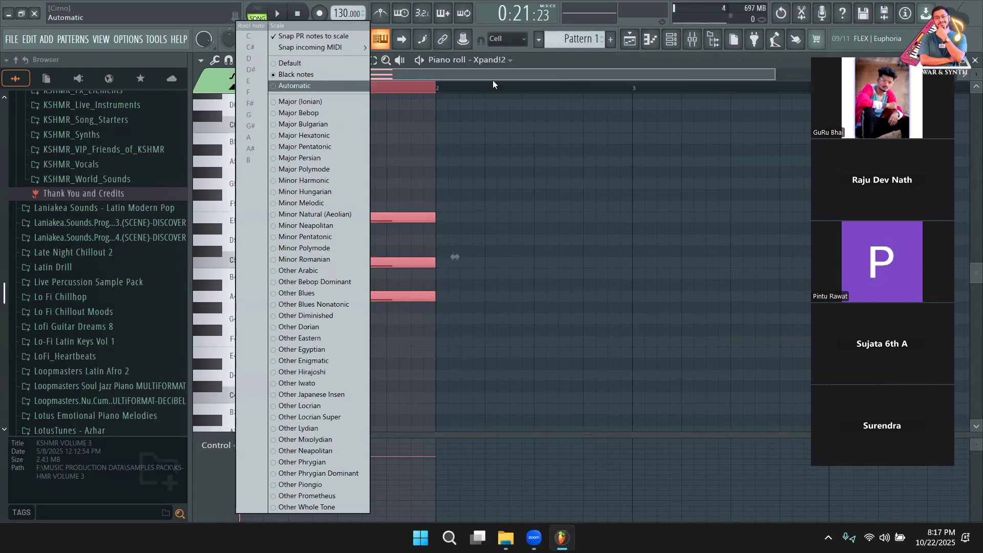
left_click(492, 80)
left_click(244, 60)
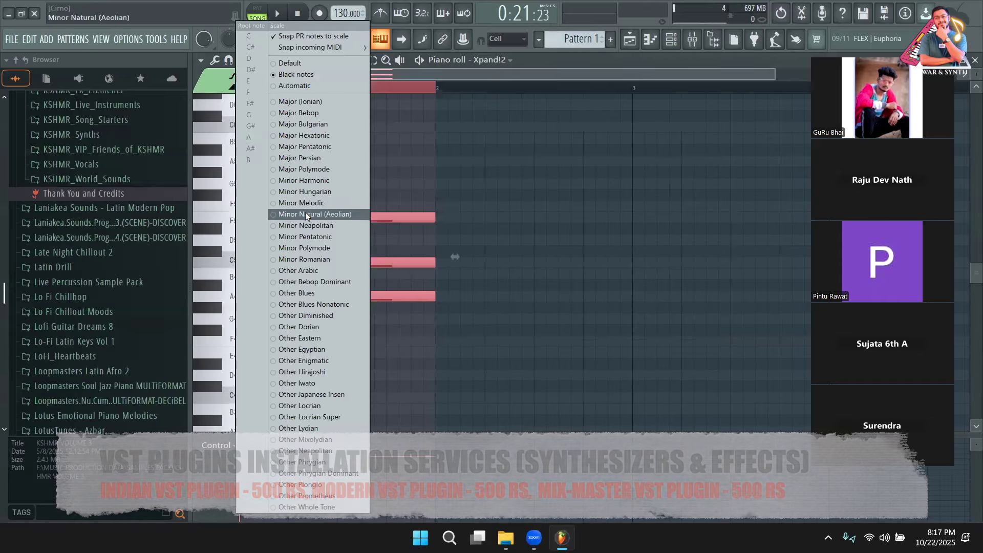
left_click(305, 213)
left_click(241, 60)
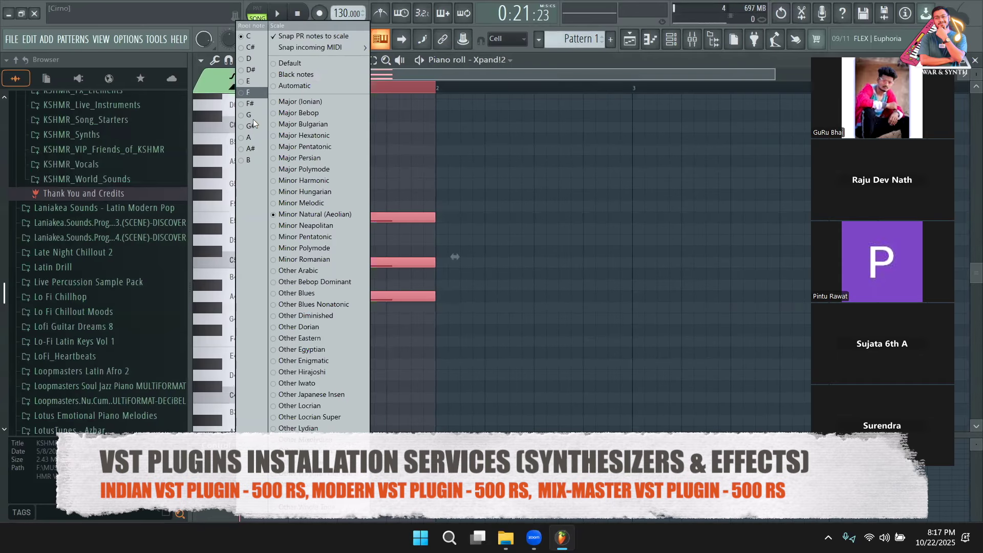
left_click(251, 139)
Step: Duplicate the chord into bars 2 and 3, shifting it down the scale to start on G4 in bar 2 and F4 in bar 3
key("ctrl+b")
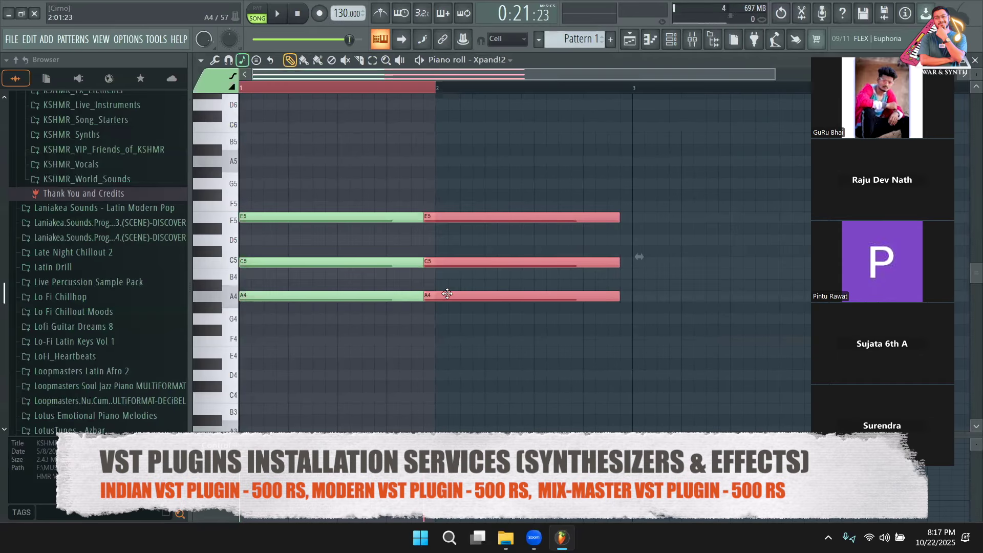
left_click_drag(456, 297, 458, 325)
key("ctrl+b")
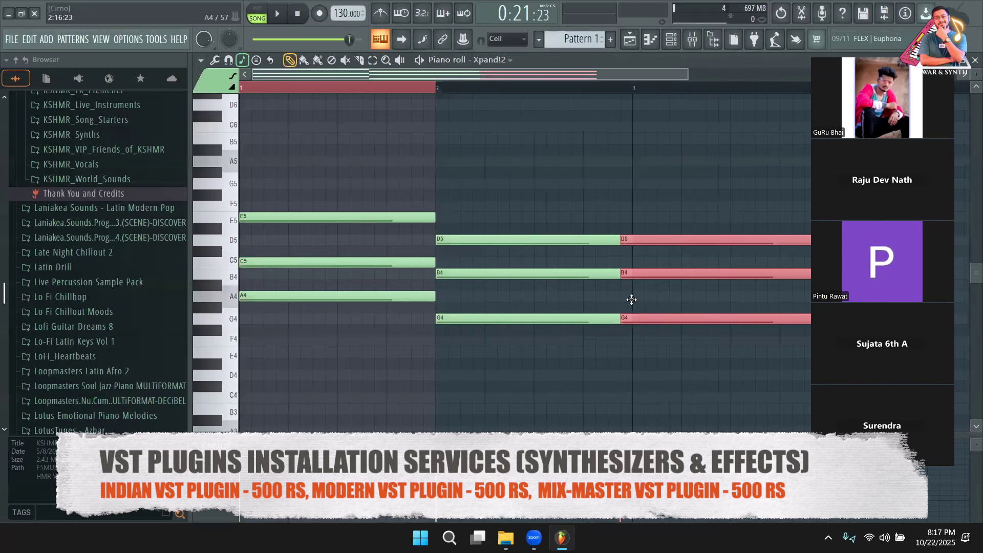
key("shift+Up")
key("shift+Up")
key("shift+Down")
key("shift+Down")
key("shift+Down")
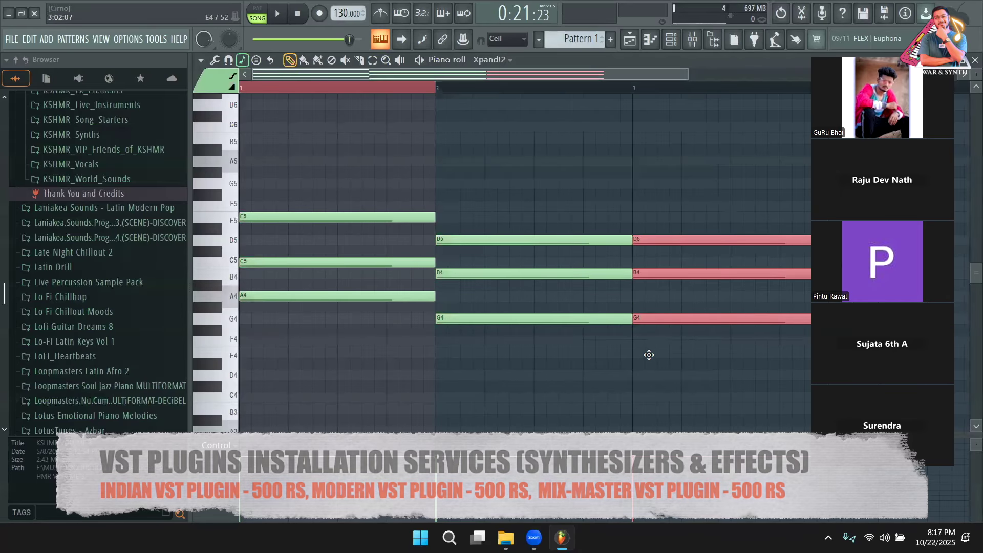
Step: Duplicate the chord into bar 4 and raise it to start on G4
left_click_drag(626, 75, 776, 101)
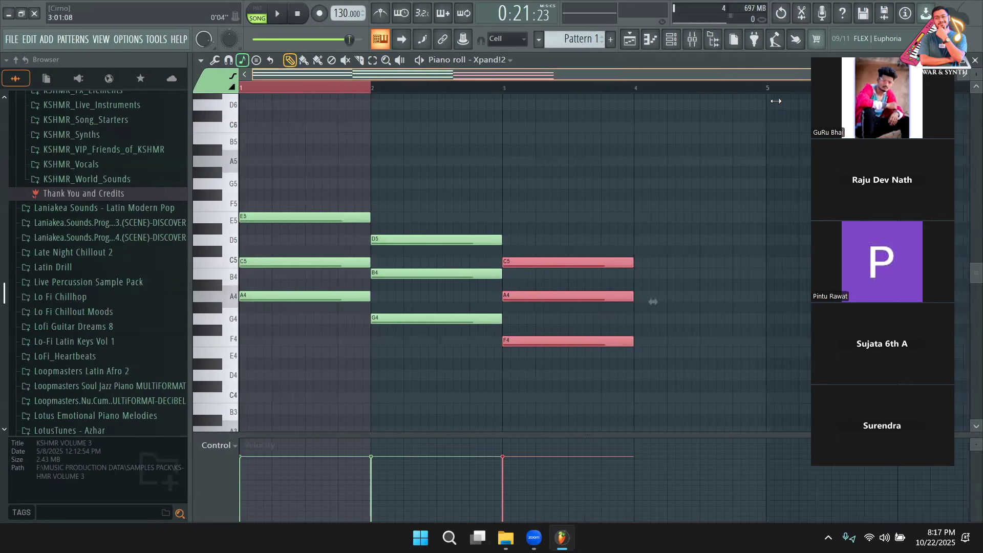
scroll(464, 344, "down", 1)
scroll(464, 344, "down", 1)
left_click_drag(464, 344, 570, 312)
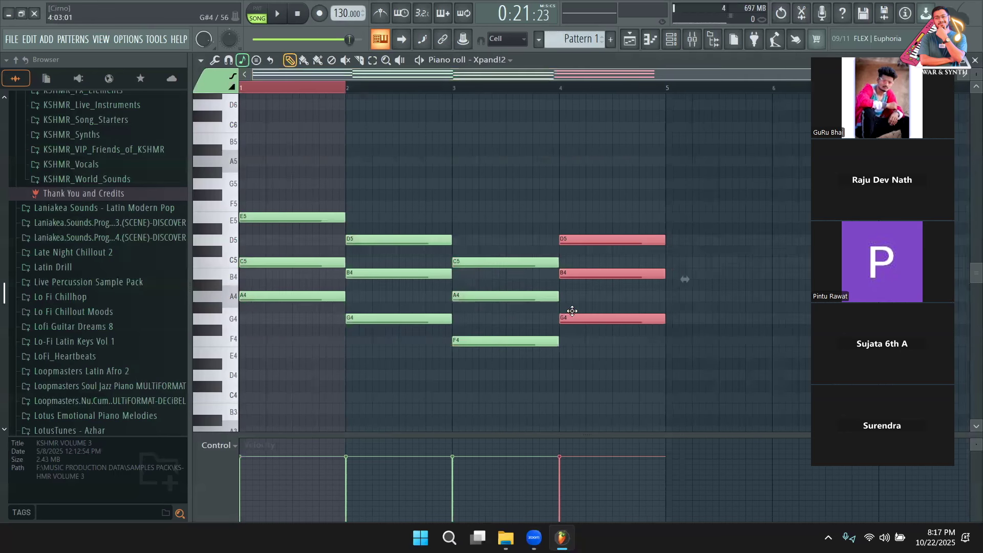
Step: Deselect the notes, return the song position to the start and set the tempo to 115 BPM
left_click(253, 89)
left_click_drag(307, 40, 253, 40)
left_click_drag(344, 18, 345, 32)
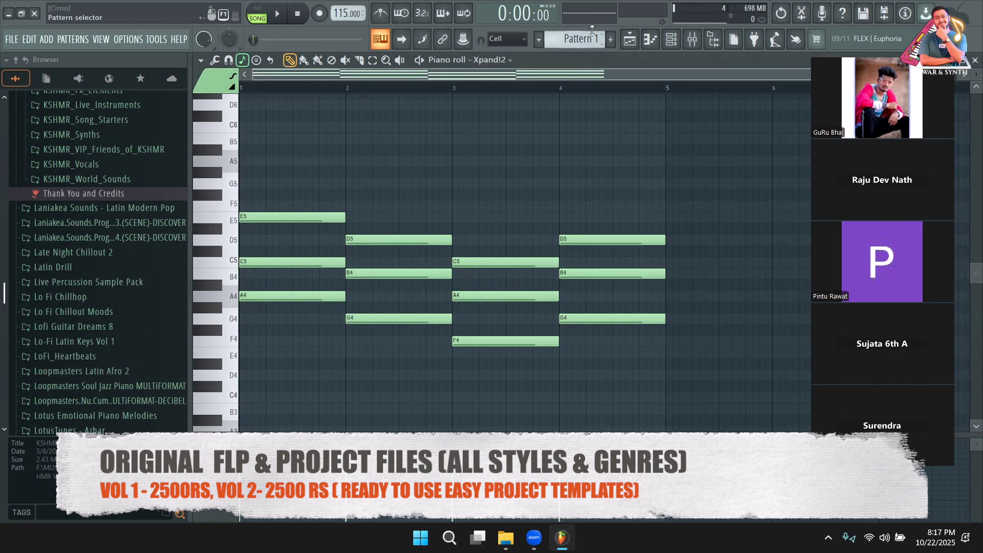
Step: Return to the channel rack and clone the original Xpand!2 channel twice
left_click(671, 39)
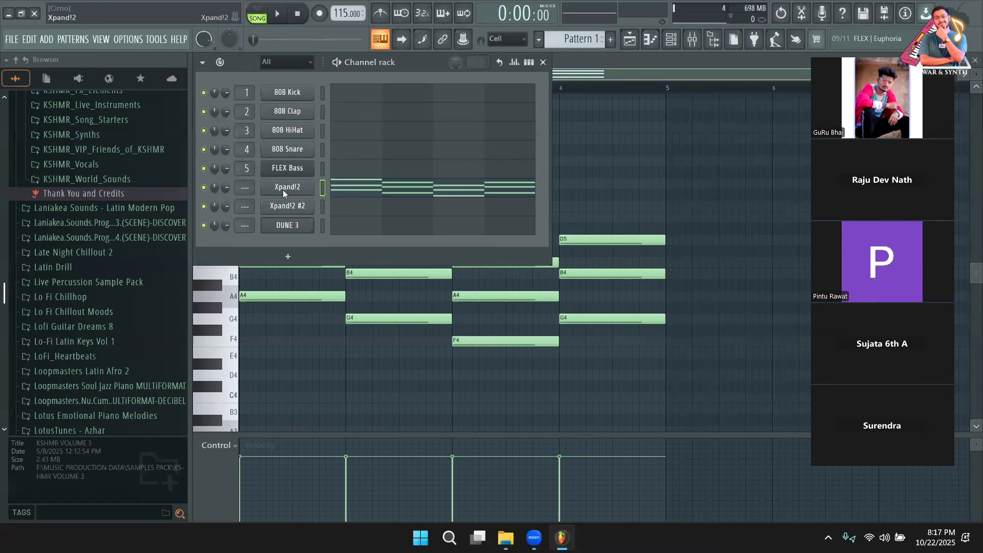
right_click(282, 190)
left_click(336, 325)
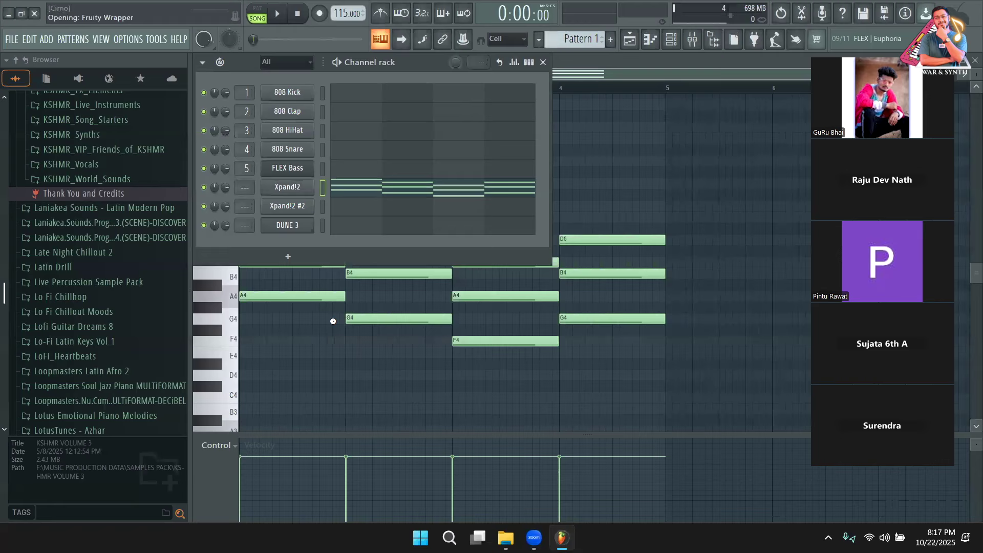
right_click(298, 185)
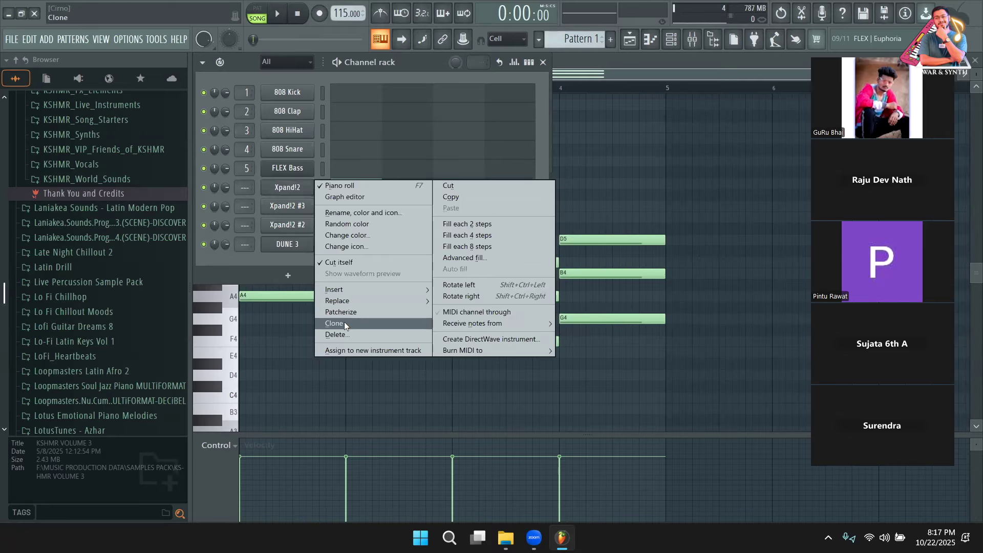
left_click(344, 323)
Step: Clone the DUNE 3 channel, and clone the resulting DUNE 3 #2 channel as well
right_click(298, 262)
left_click(335, 399)
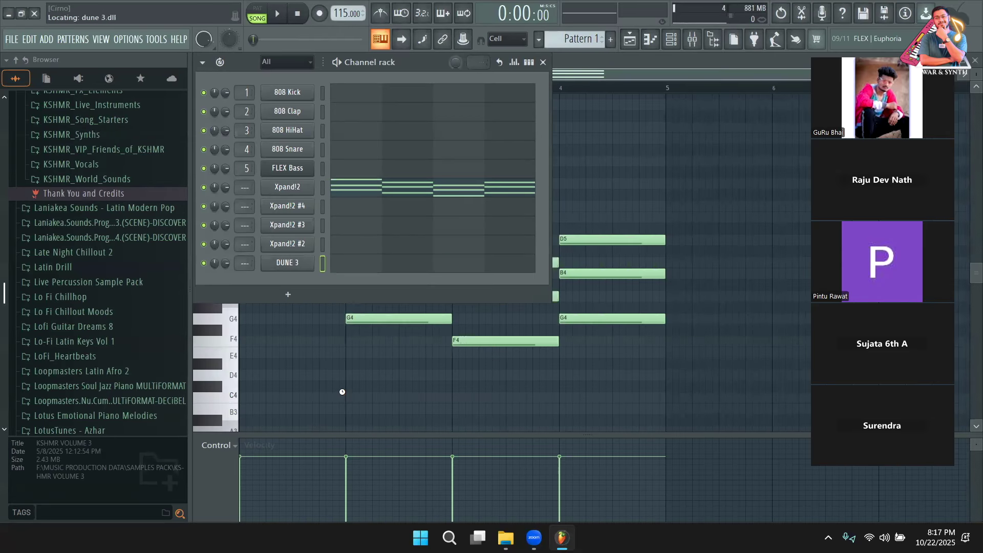
right_click(293, 280)
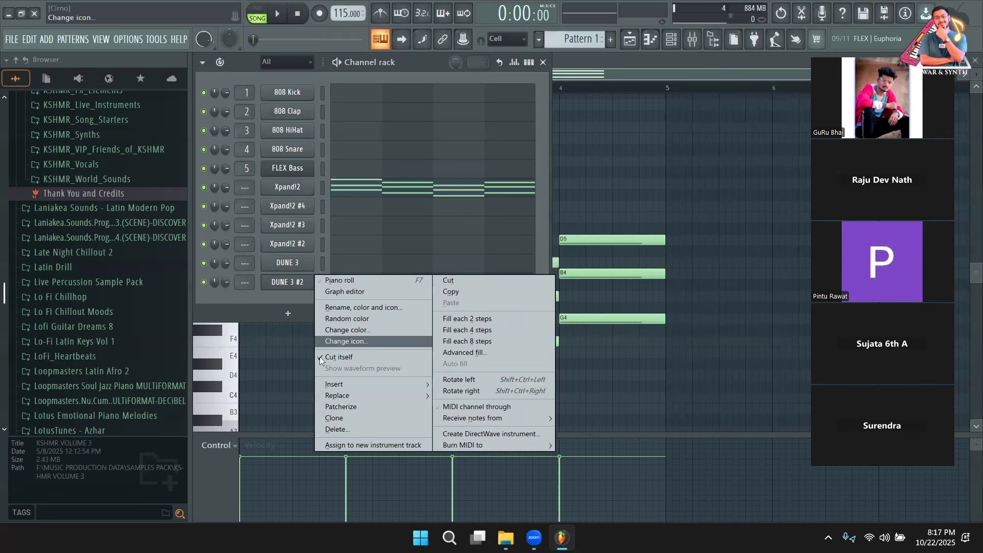
left_click(335, 418)
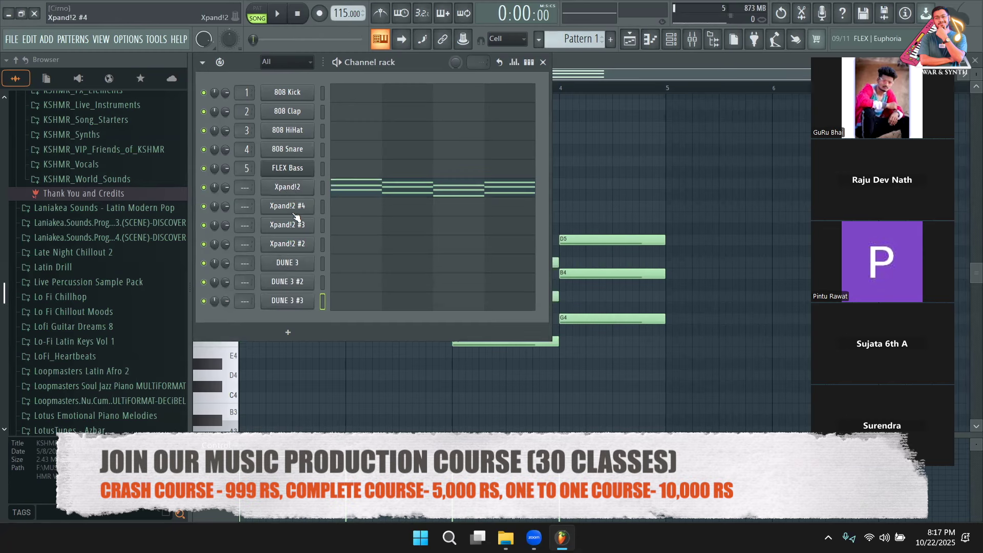
Step: Listen to the chord progression in pattern mode and bring up the playlist
left_click(246, 17)
key("space")
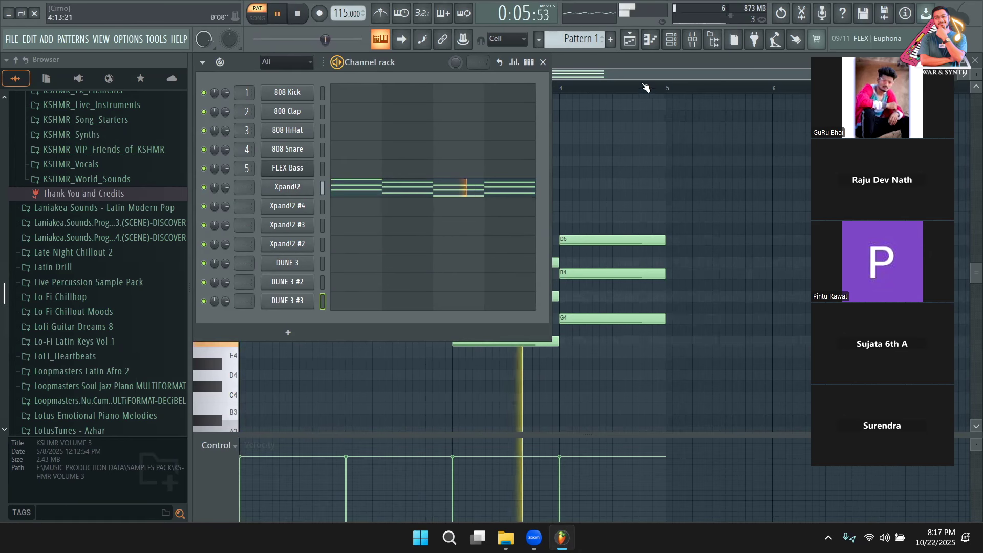
left_click(630, 39)
key("space")
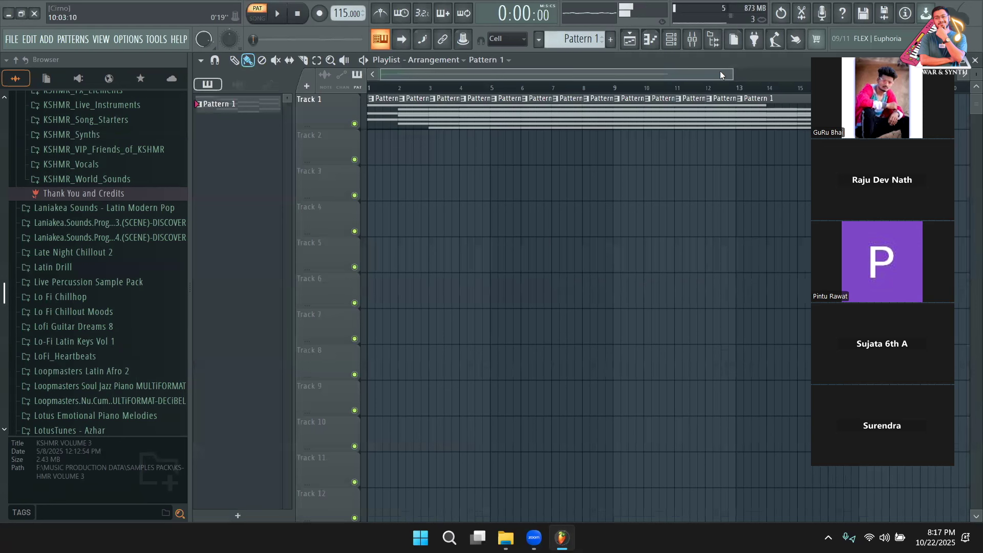
Step: Fill Track 1 of the playlist with back-to-back four-bar Pattern 1 clips from bar 1 and rename the track to KEYS
left_click_drag(737, 74, 805, 78)
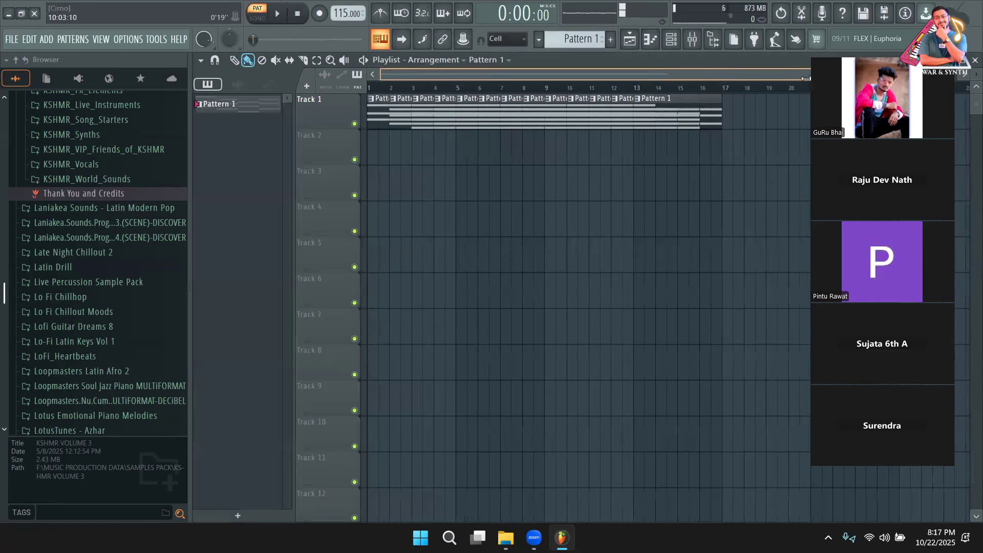
left_click_drag(419, 117, 805, 124)
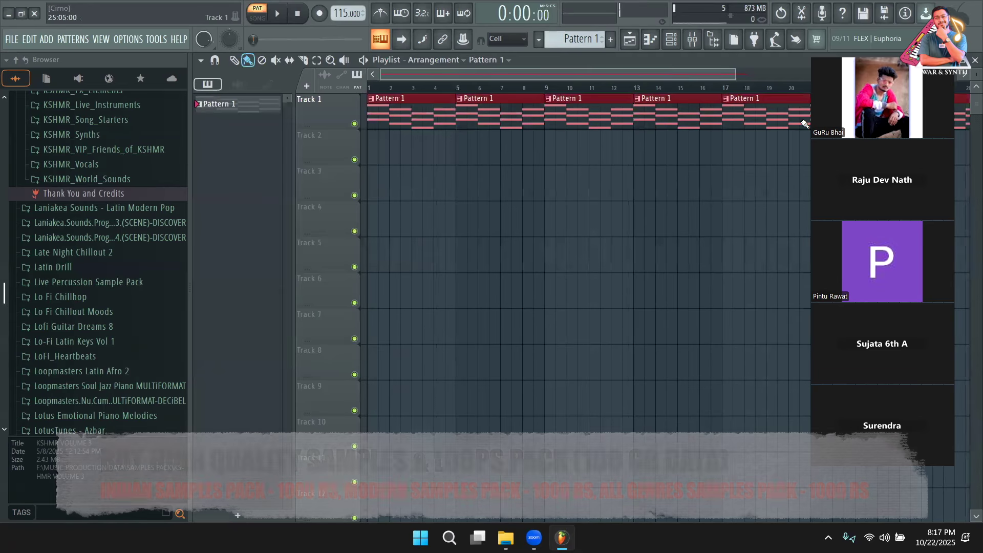
double_click(335, 98)
type("KEY")
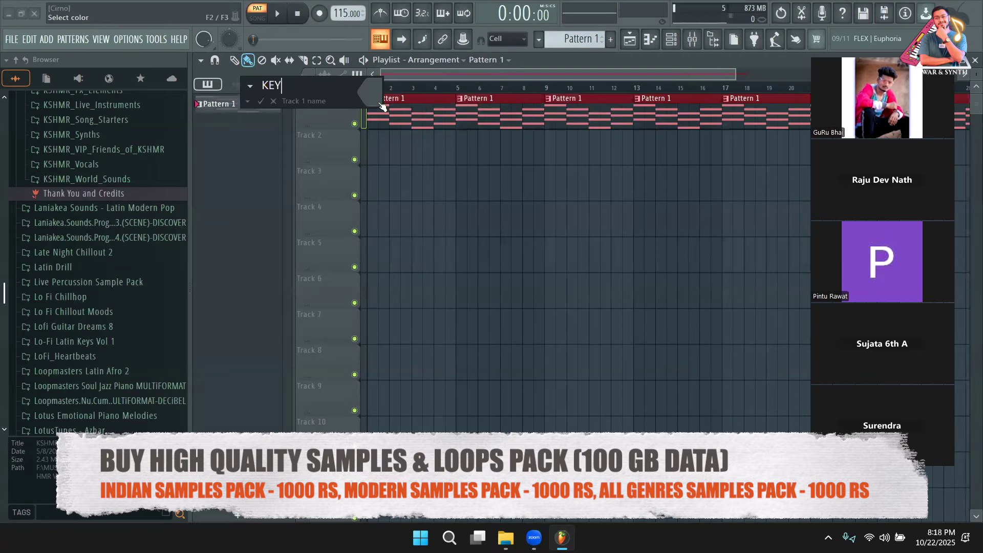
key("Return")
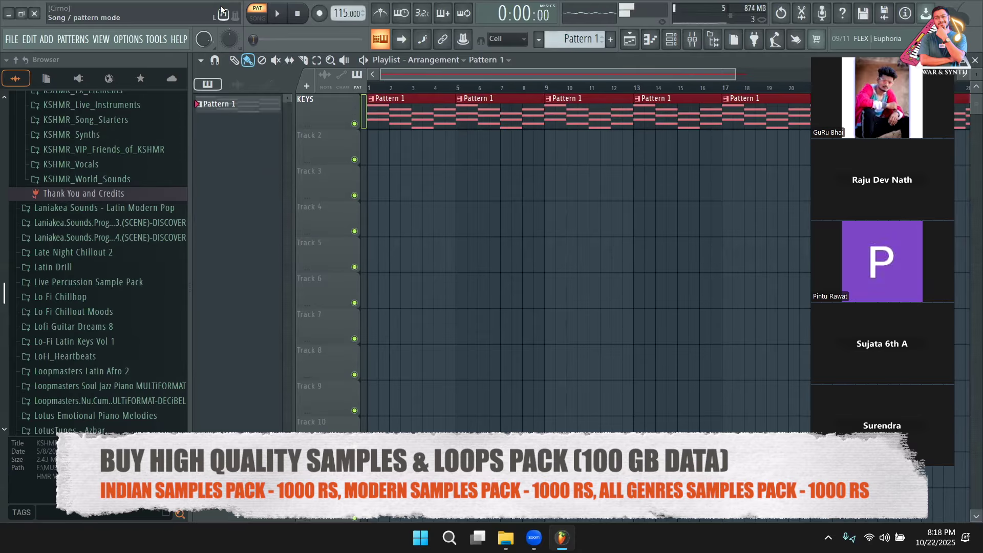
Step: Play the arrangement from the start in song mode, stop it and return to the channel rack
key("space")
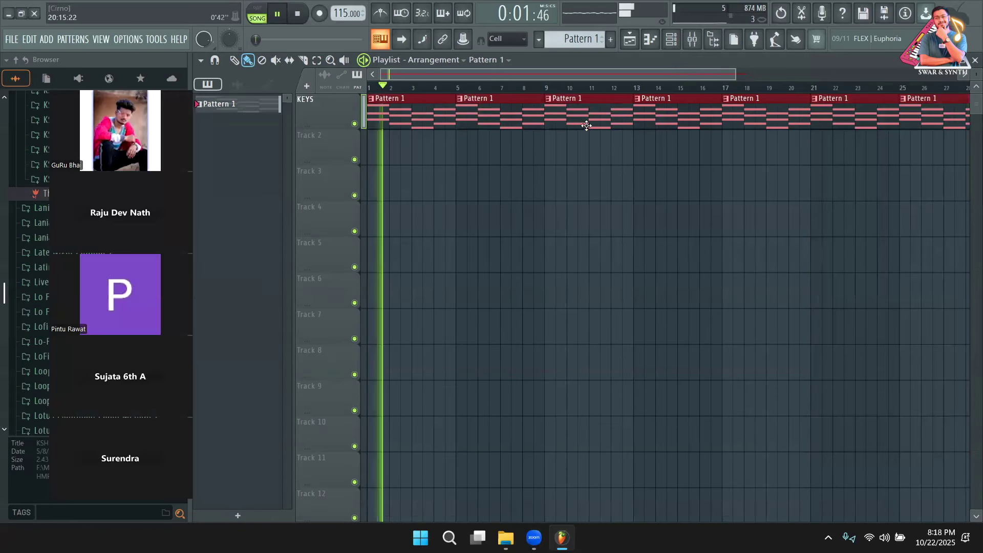
key("space")
key("F6")
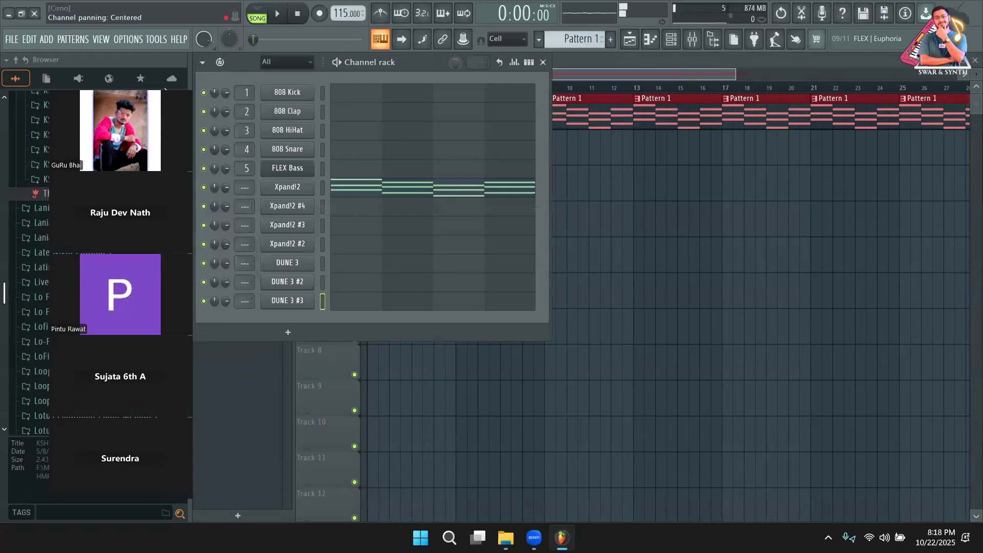
Step: Copy the Xpand!2 chord notes from Pattern 1 and paste them into the Xpand!2 #4 channel in Pattern 2
right_click(376, 194)
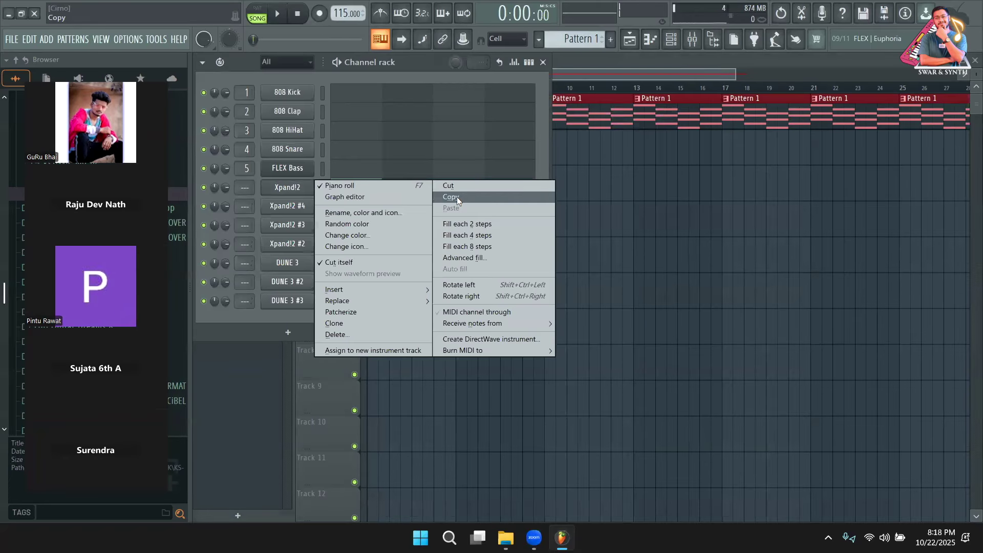
left_click(457, 196)
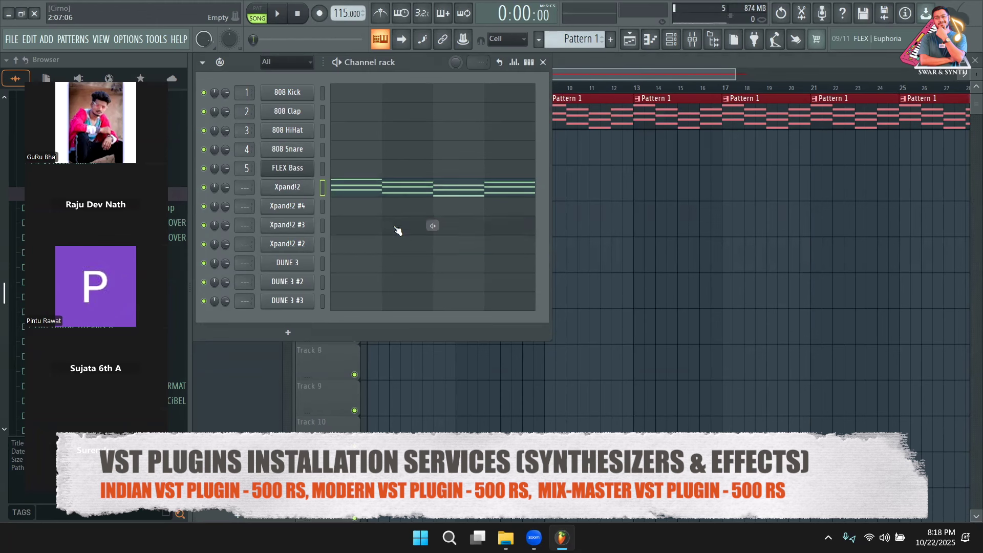
right_click(279, 187)
left_click(479, 200)
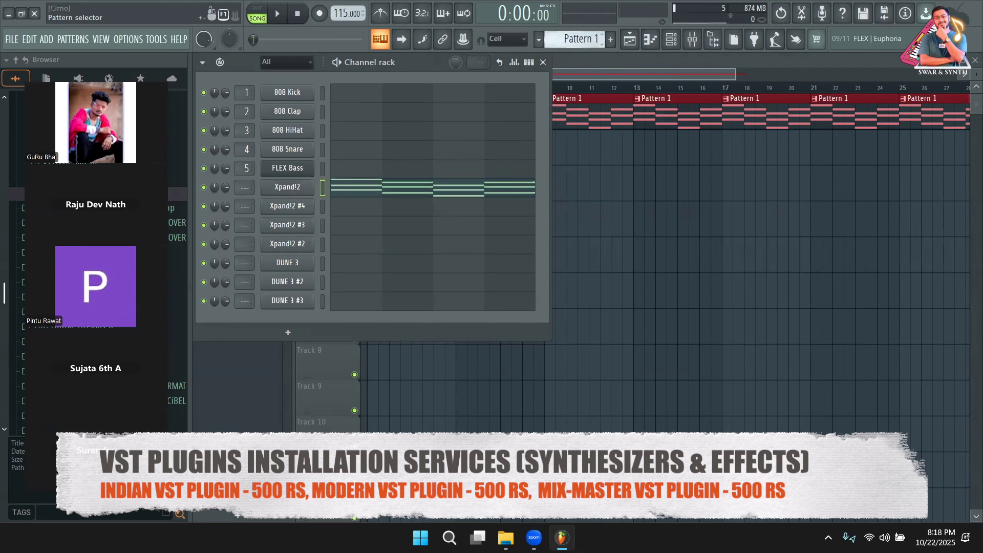
scroll(582, 43, "down", 1)
right_click(299, 205)
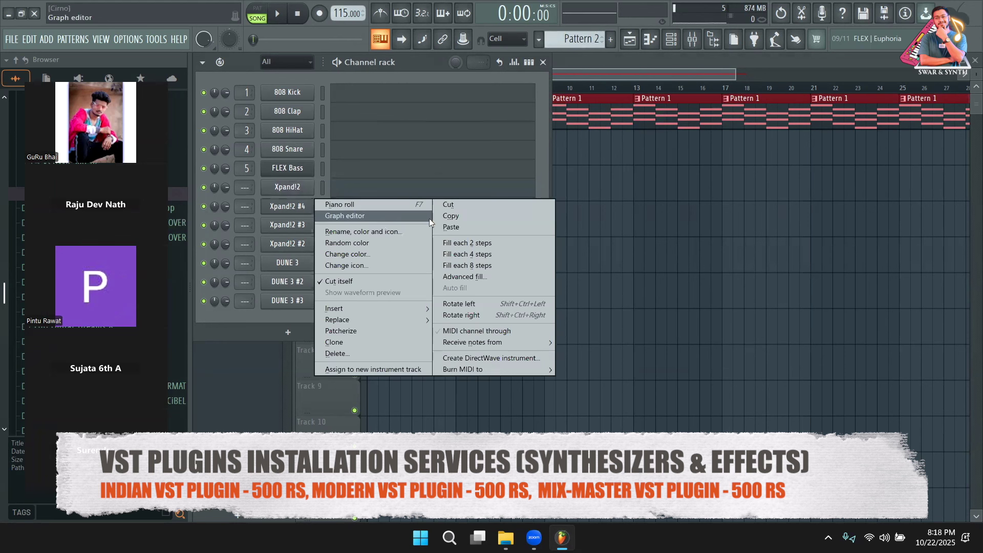
left_click(450, 226)
Step: Load the +02 Heavenly Bell Pad preset from the 01 Soft Pads category in Xpand!2 #4
left_click(301, 210)
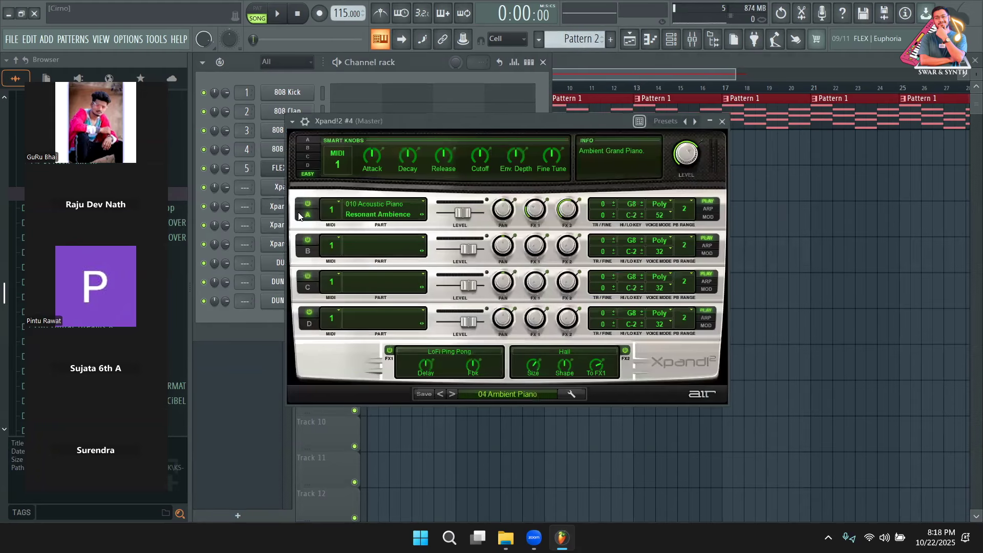
left_click(470, 392)
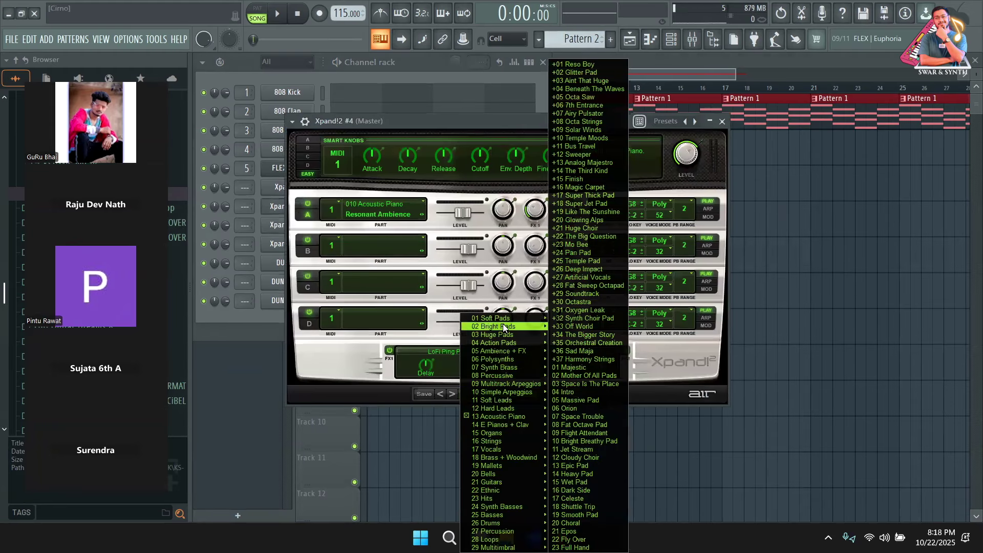
mouse_move(514, 320)
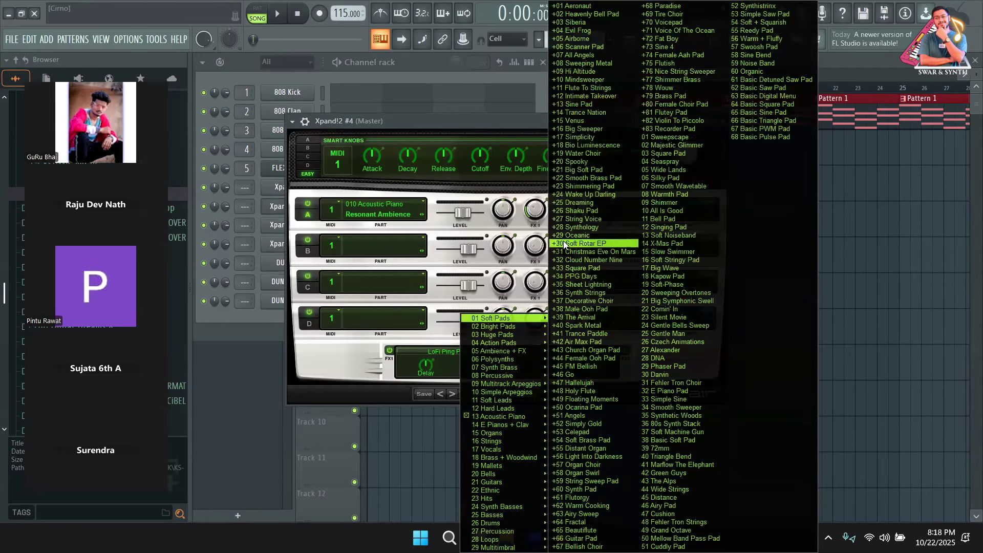
left_click(589, 14)
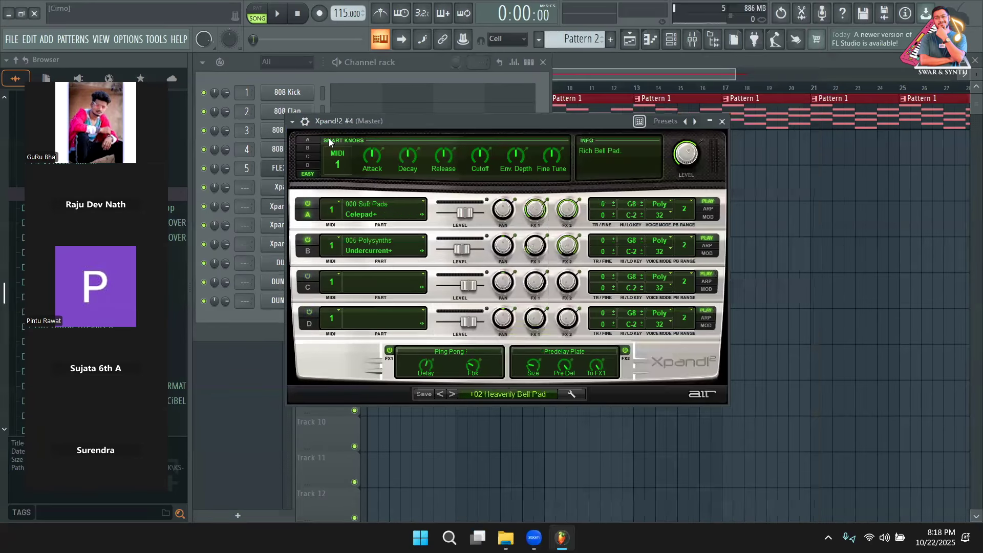
Step: Audition Pattern 2 in pattern mode with the plugin window moved off the channel rack, and switch back to Pattern 1
left_click(263, 20)
key("space")
left_click_drag(388, 123, 593, 137)
key("space")
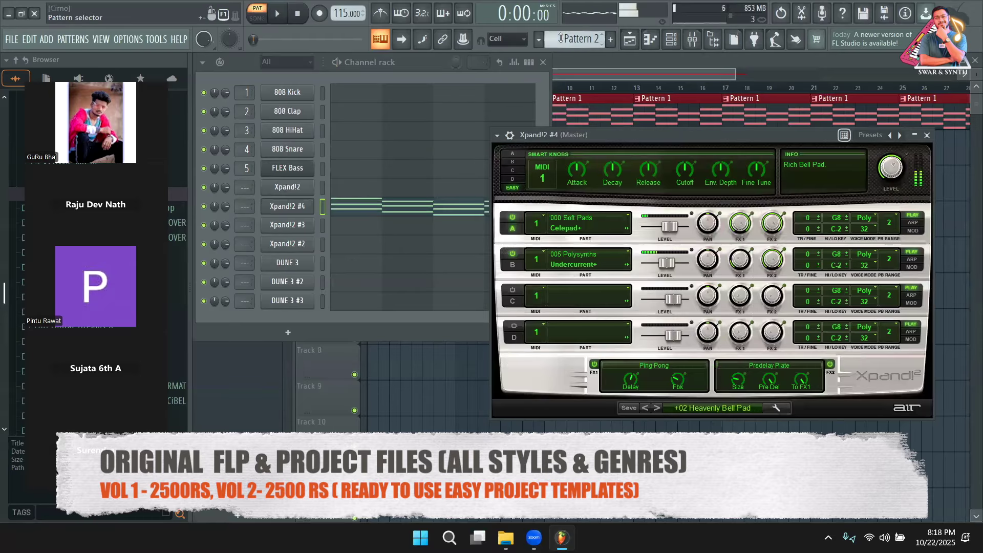
scroll(578, 38, "up", 1)
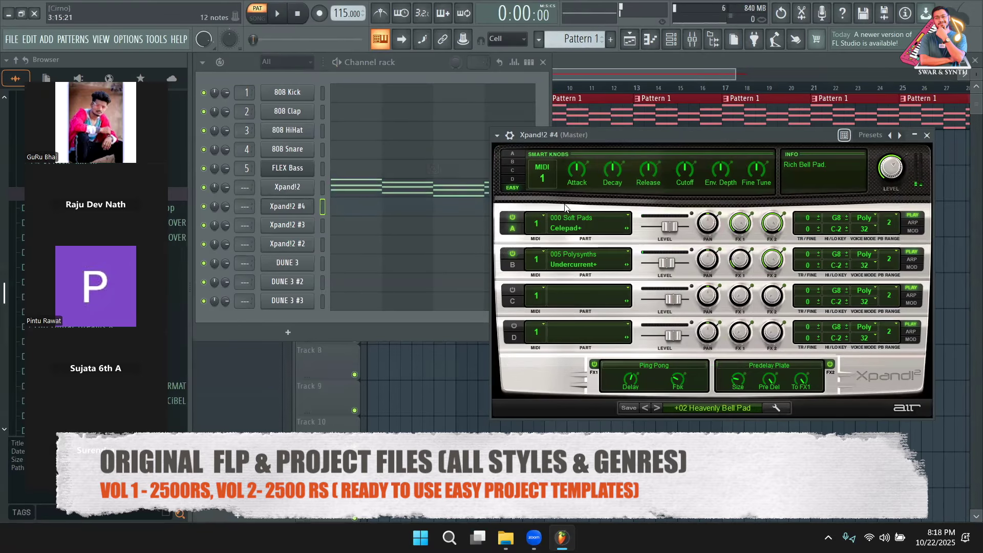
Step: Play Pattern 1 and Pattern 2 in turn to compare the piano chords with the bell pad
key("space")
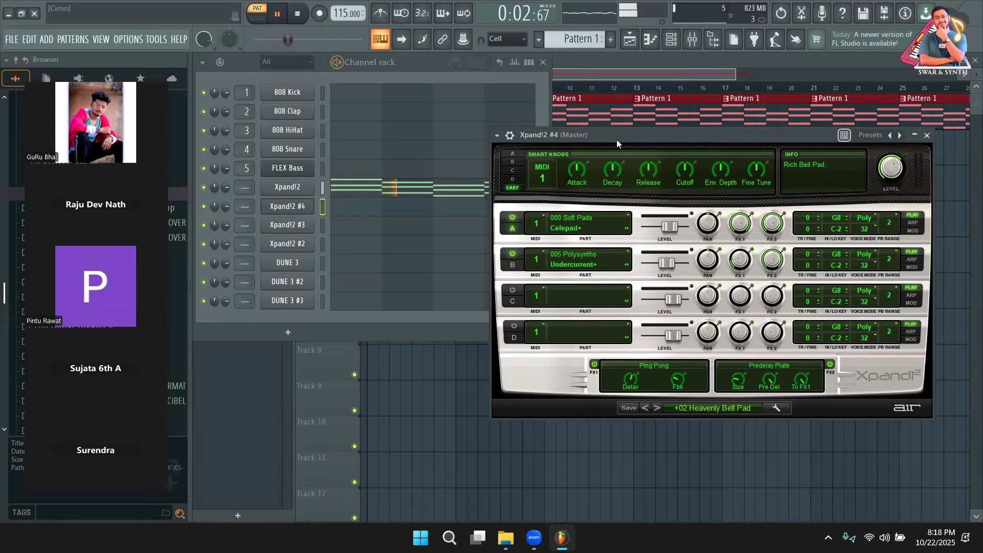
key("space")
scroll(578, 38, "down", 1)
key("space")
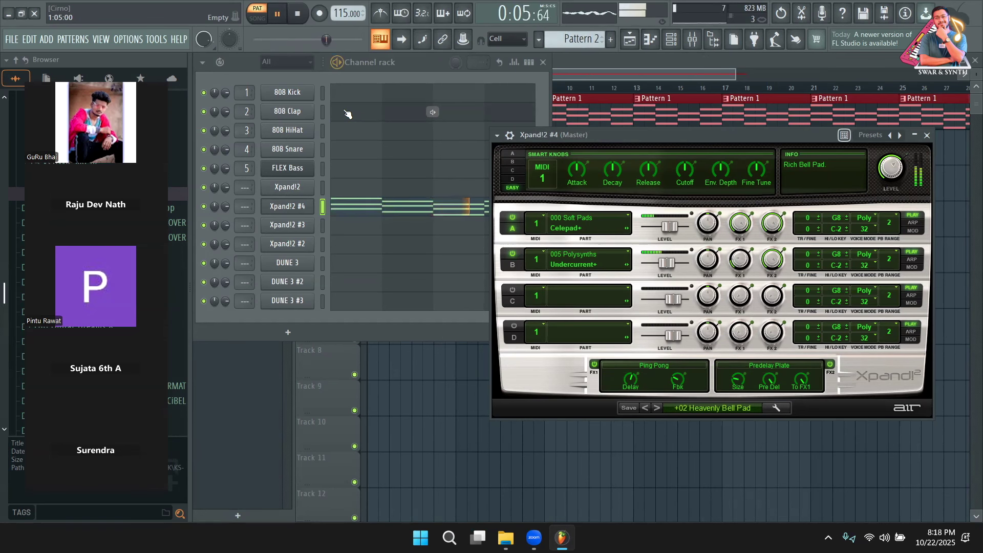
key("space")
Step: Paint Pattern 2 clips along playlist Track 2 from bar 1, alongside the Pattern 1 clips, and rename the track PADS
left_click(218, 394)
left_click_drag(379, 152, 948, 157)
right_click(364, 138)
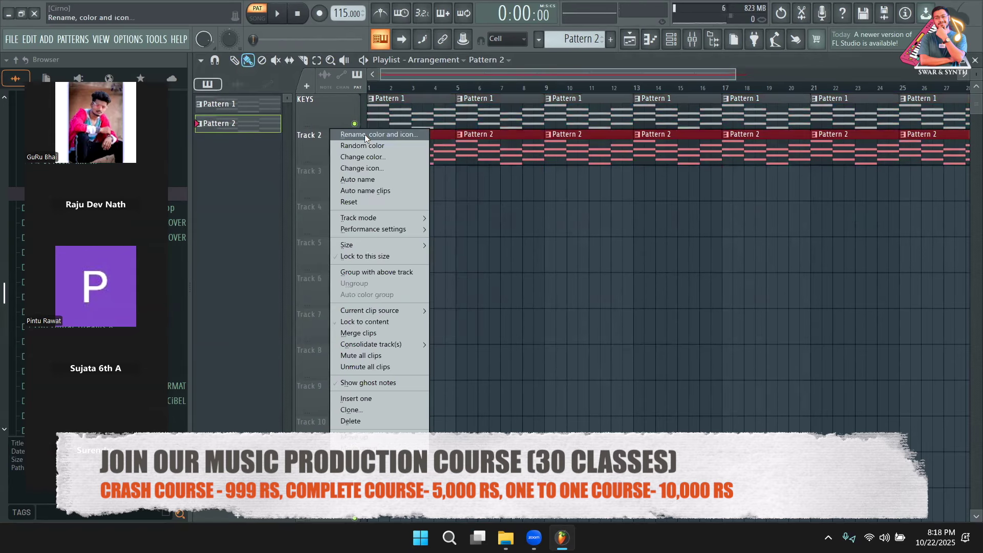
left_click(365, 136)
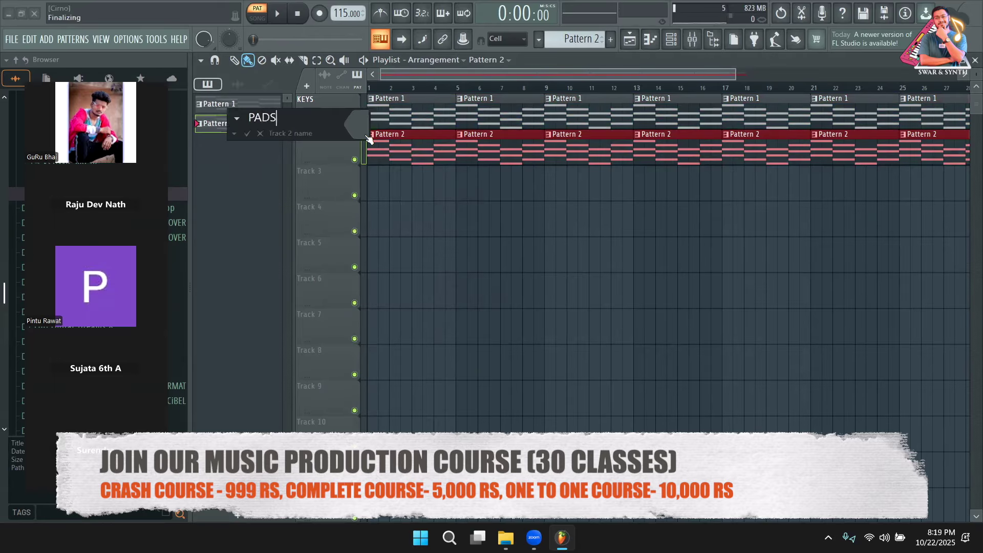
type("PADS")
key("Return")
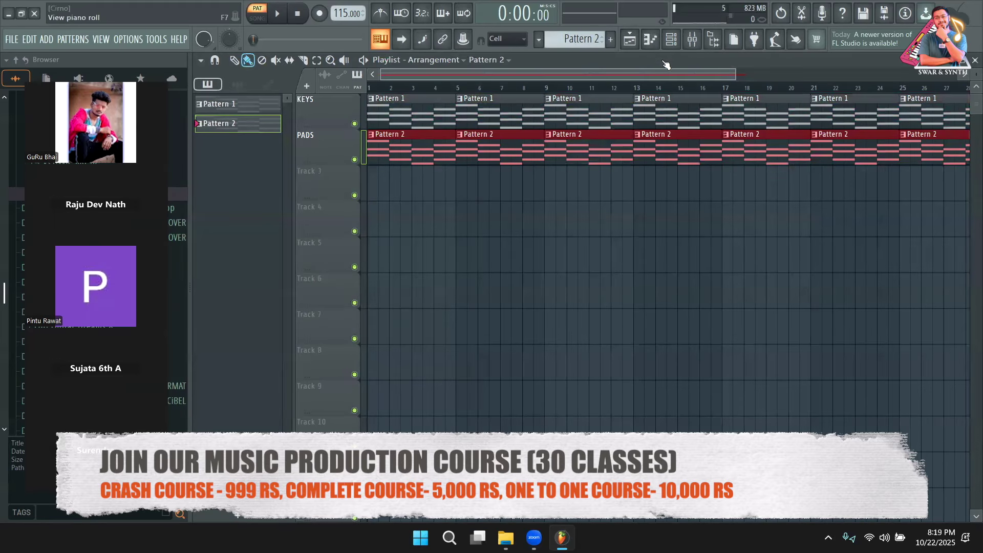
Step: Copy the Xpand!2 #4 notes from Pattern 2 and paste them into the DUNE 3 channel in Pattern 3
left_click(671, 41)
right_click(276, 204)
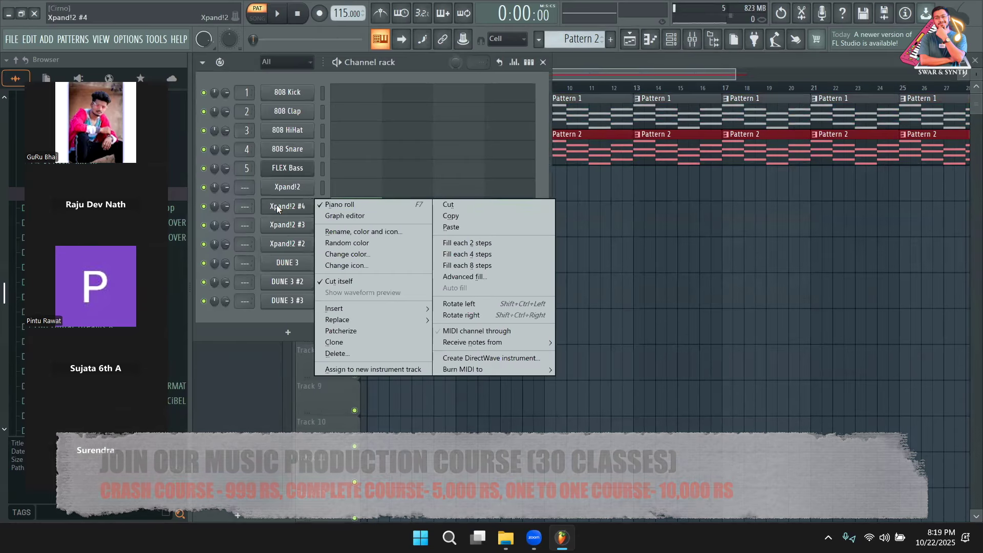
left_click(467, 217)
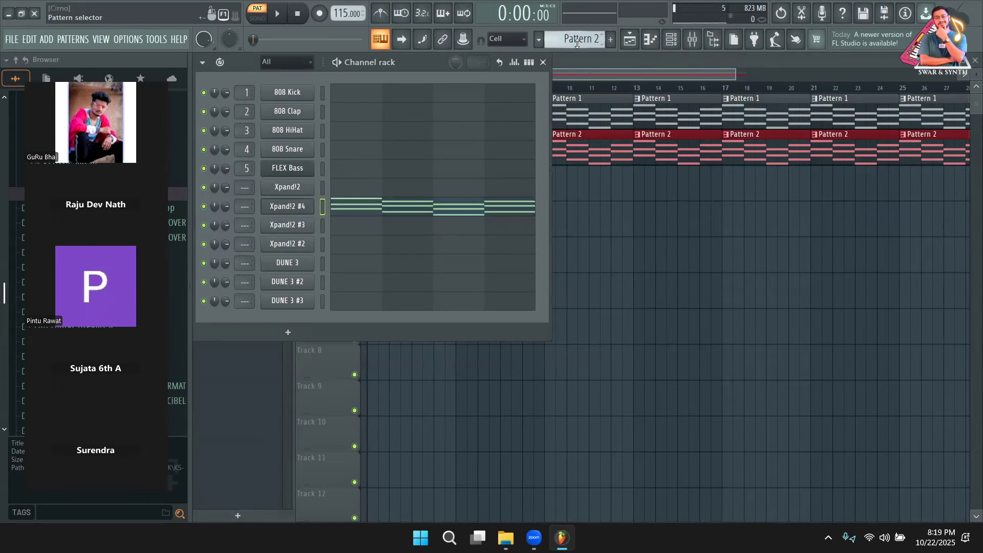
scroll(579, 39, "down", 1)
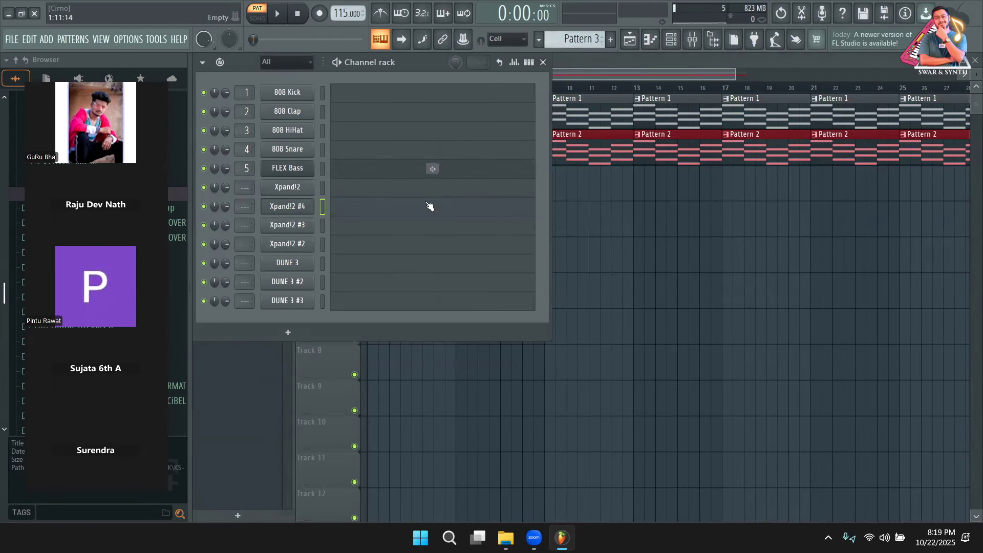
right_click(285, 260)
left_click(439, 284)
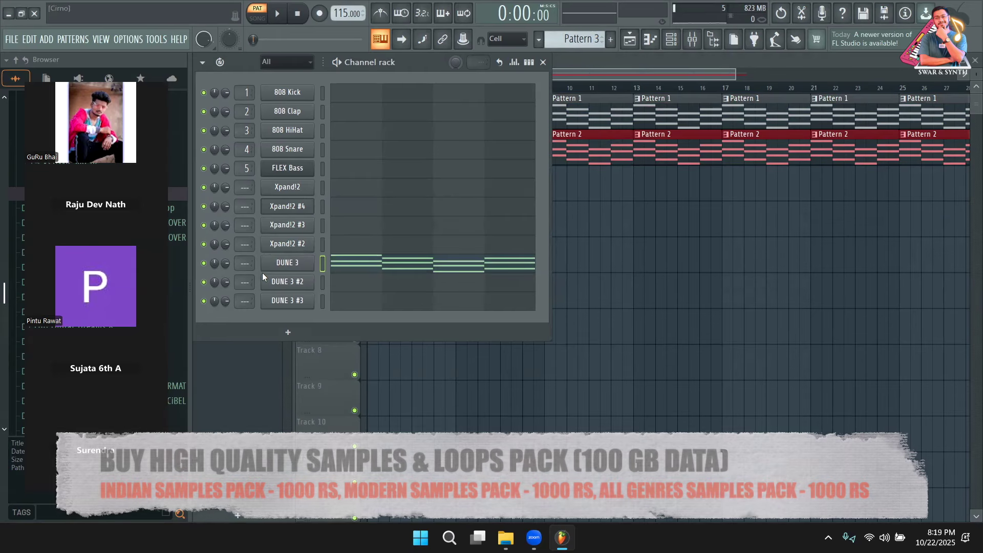
Step: Load the Plucked soundbank from DUNE 2 Factory in DUNE 3 and move the plugin window clear of the channel names
left_click(287, 263)
left_click_drag(434, 141, 452, 59)
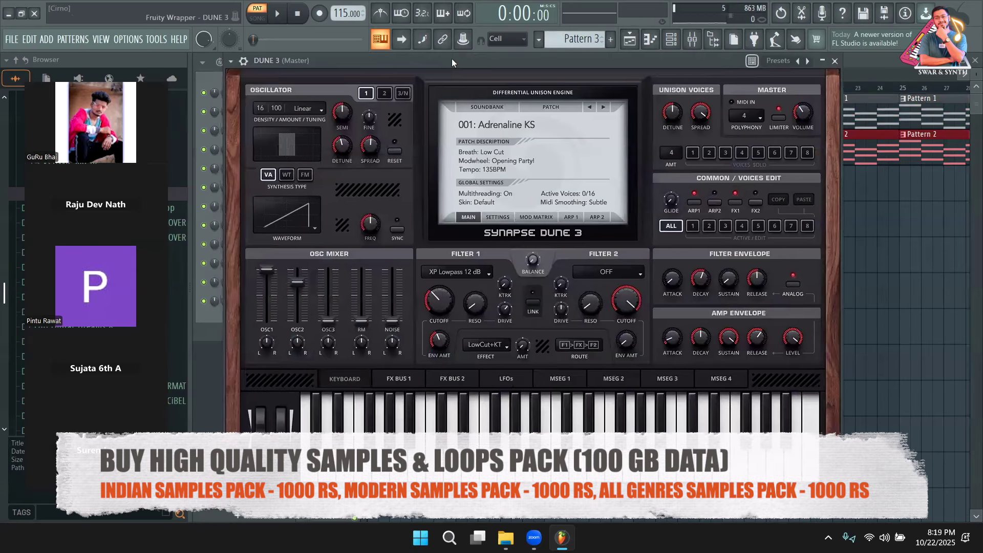
left_click(492, 105)
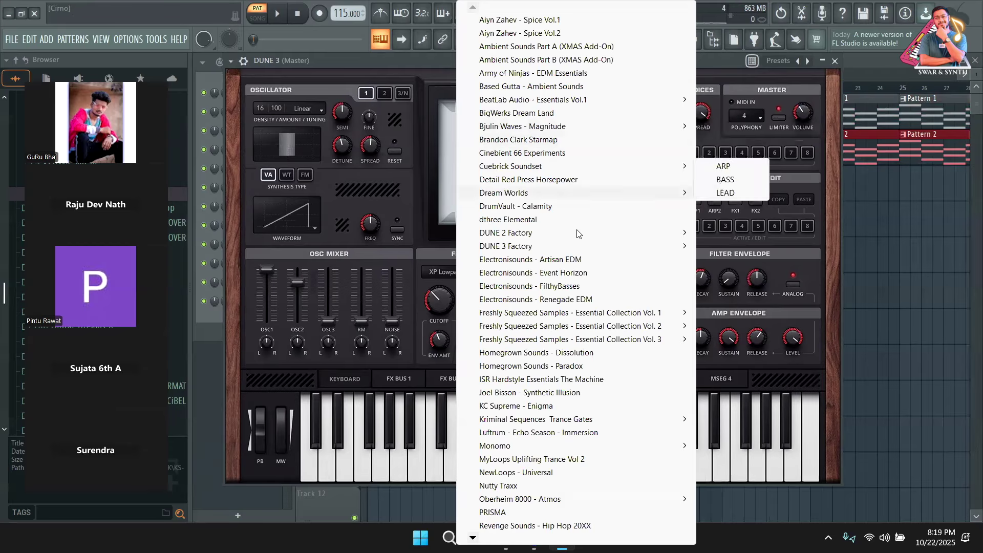
mouse_move(598, 237)
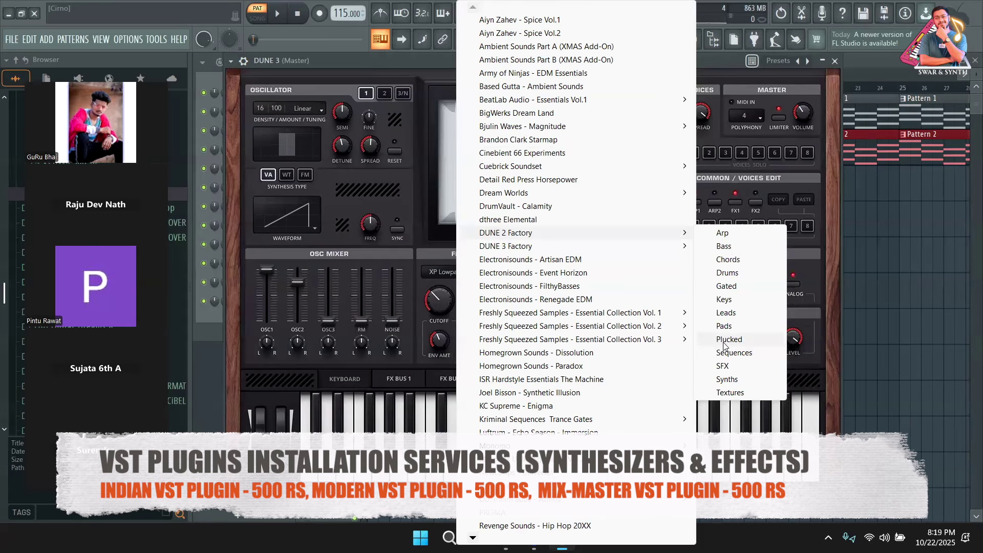
left_click(728, 339)
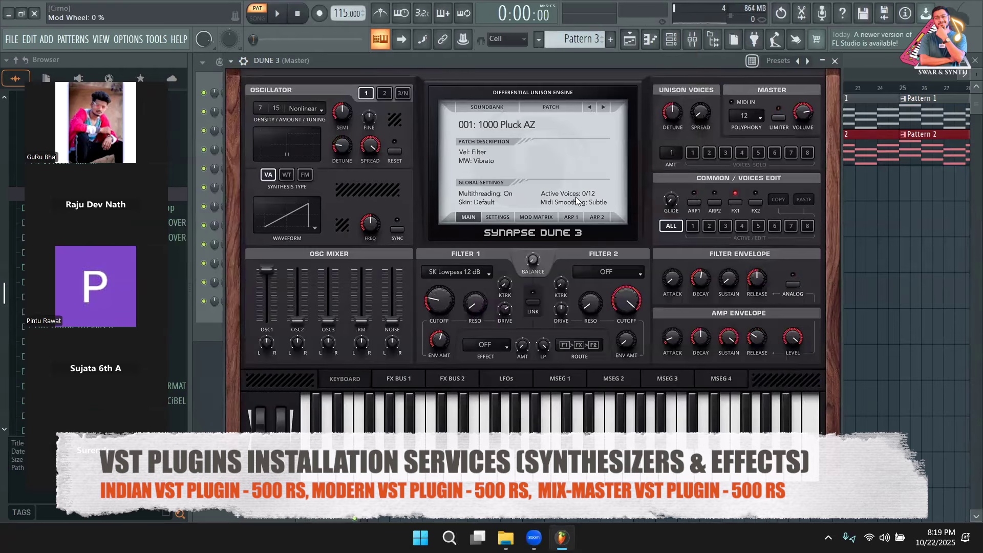
left_click_drag(378, 60, 463, 66)
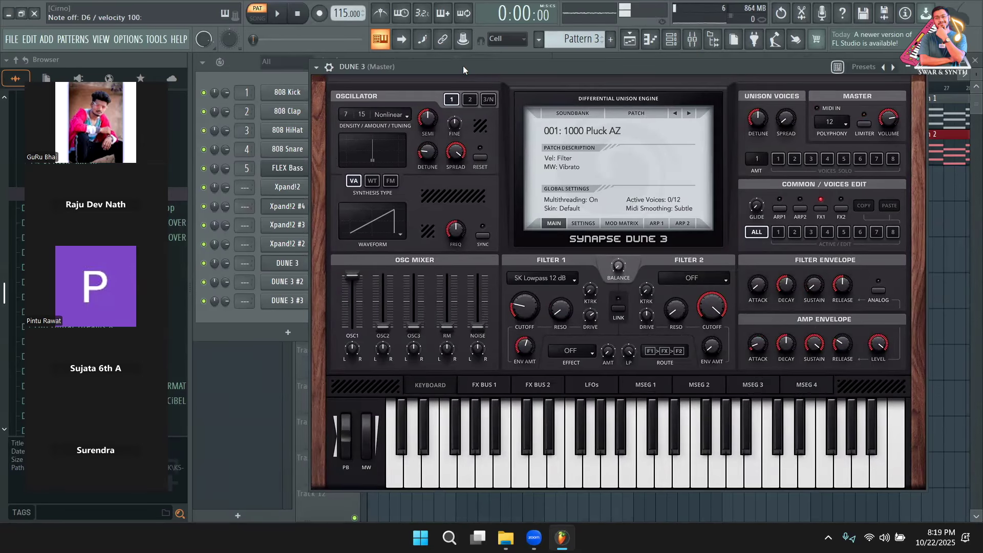
left_click(300, 190)
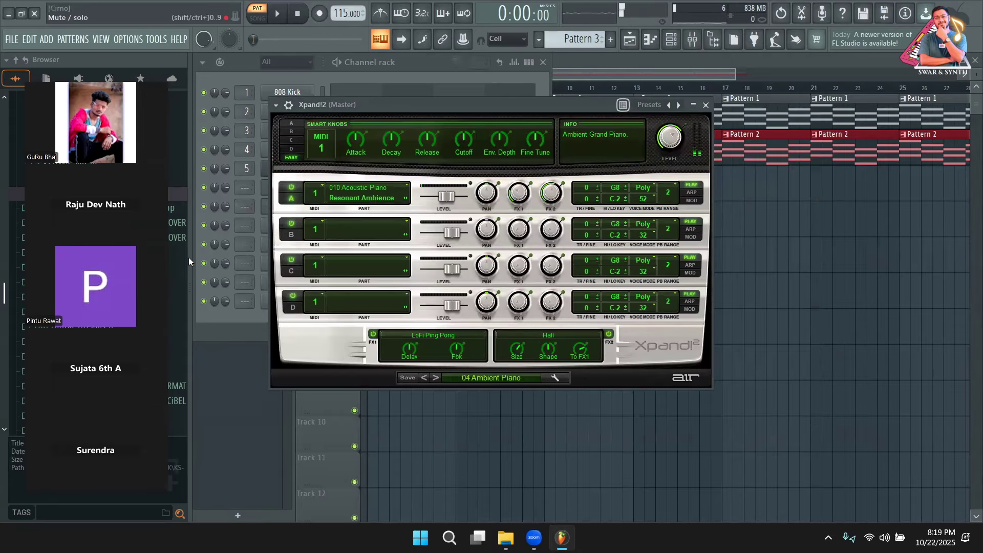
left_click(249, 304)
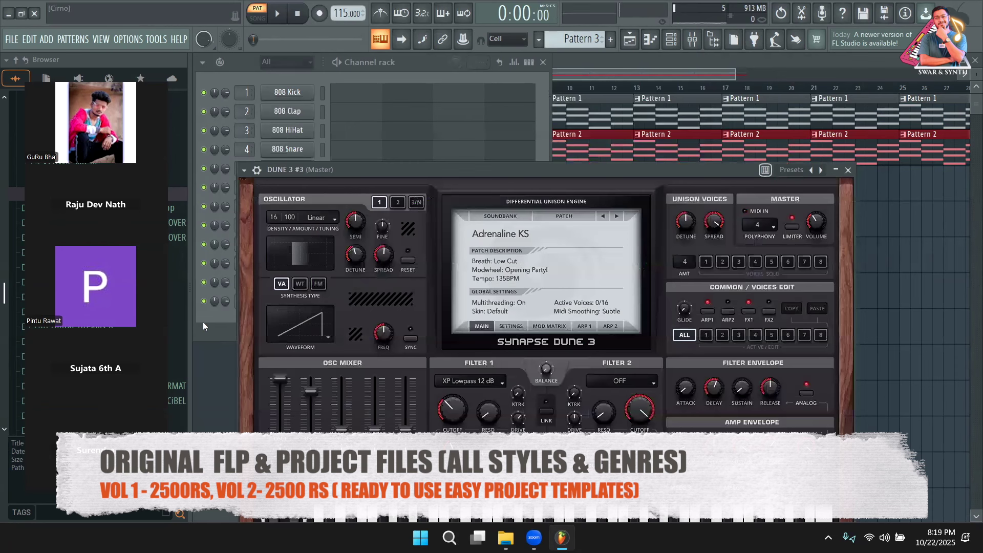
left_click(203, 326)
Step: Shorten all DUNE 3 chord notes in Pattern 3 to two steps and shift them to step 4 of each bar
double_click(359, 269)
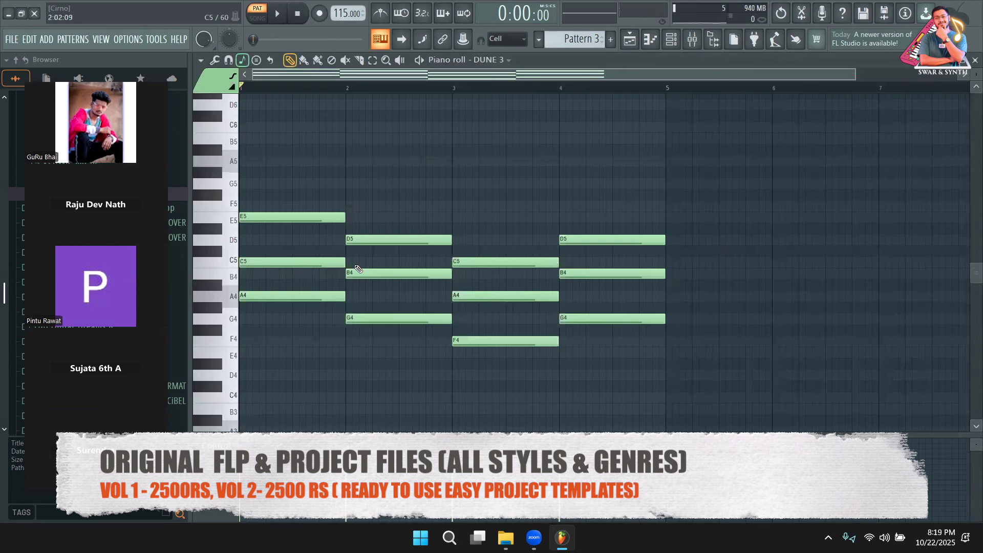
key("ctrl+a")
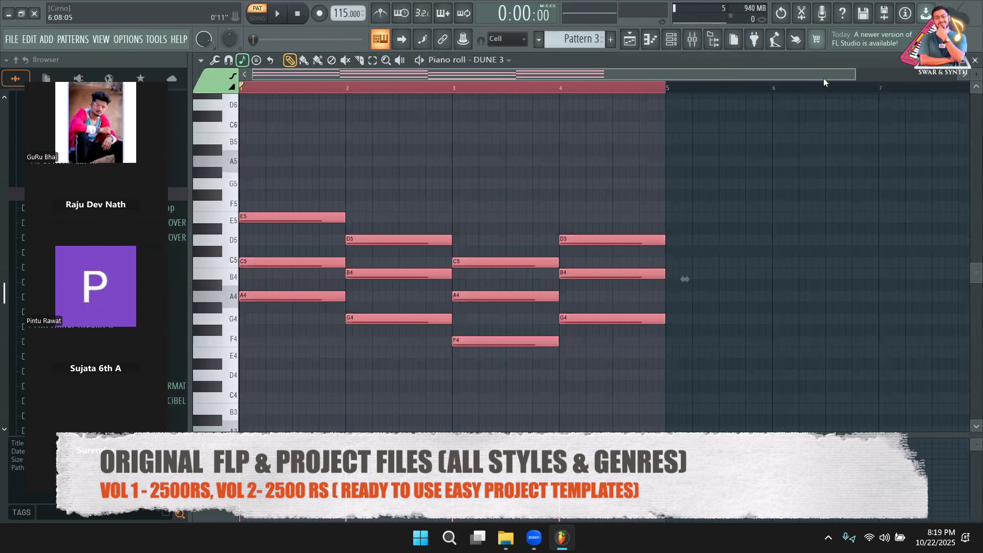
left_click_drag(859, 76, 607, 80)
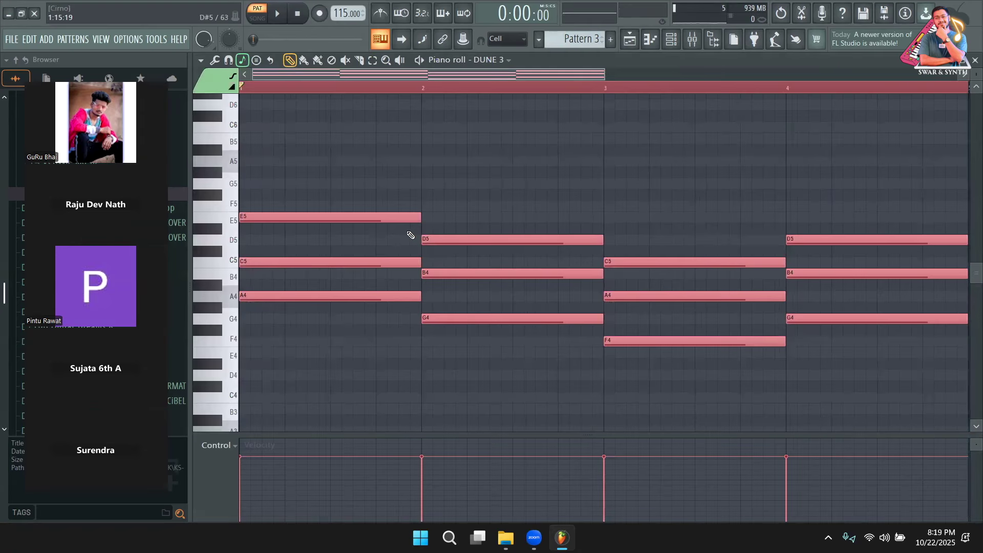
left_click_drag(419, 219, 285, 218)
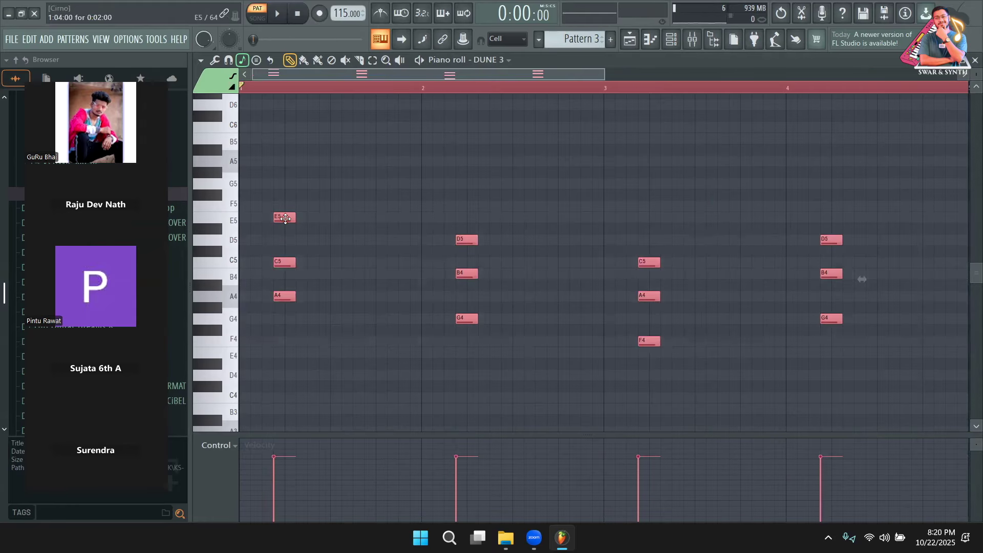
key("ctrl+z")
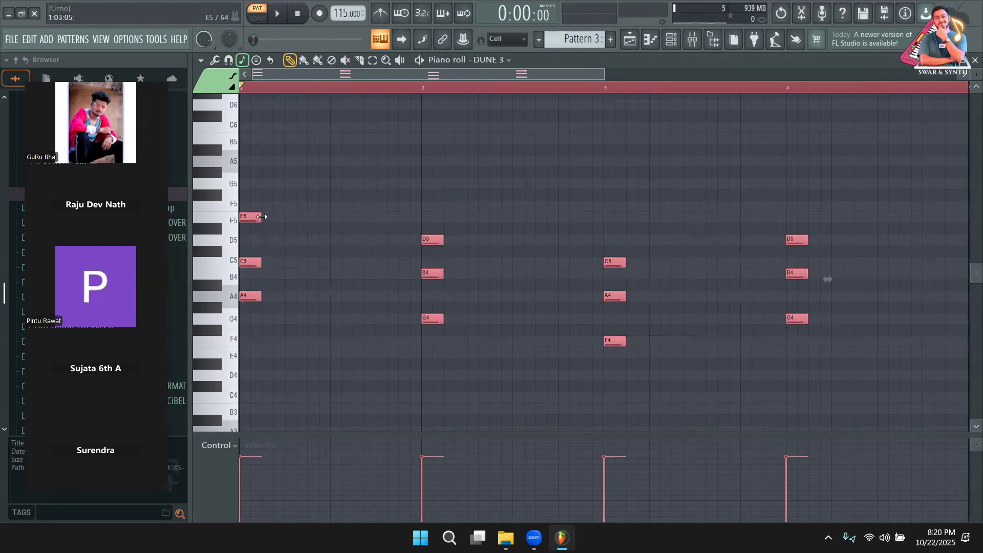
left_click_drag(254, 216, 286, 221)
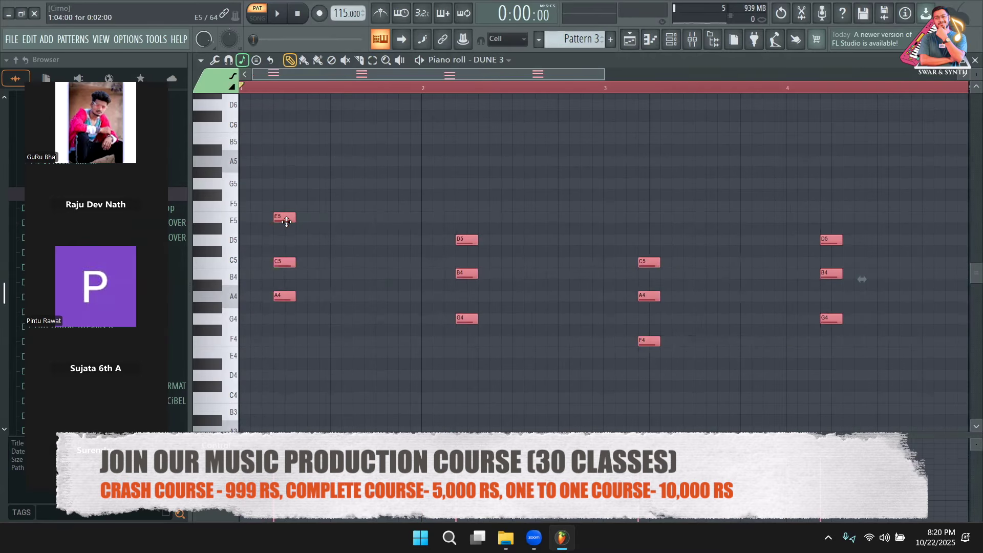
Step: Try duplicating the short DUNE 3 chords within each bar, including copies at step 15, and stop playback
left_click_drag(286, 221, 377, 230)
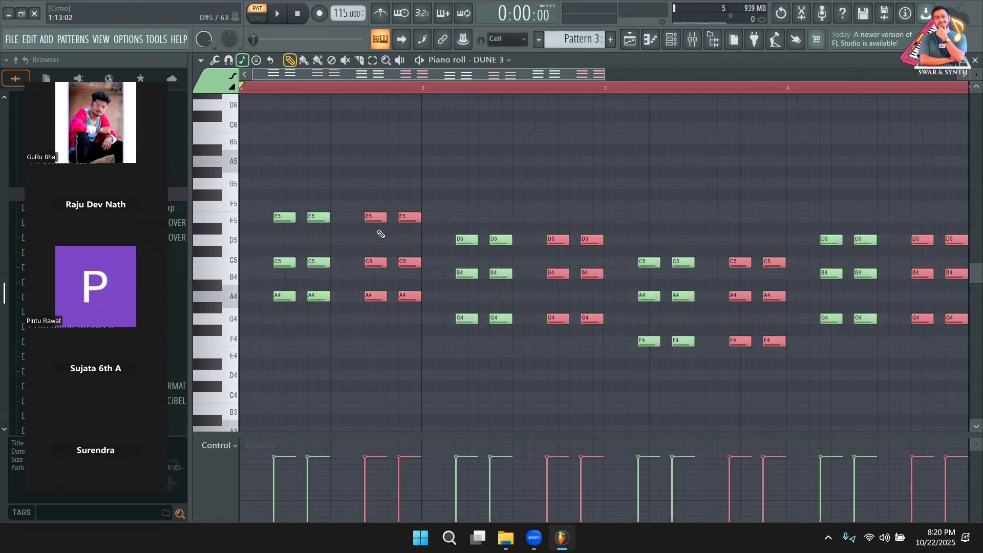
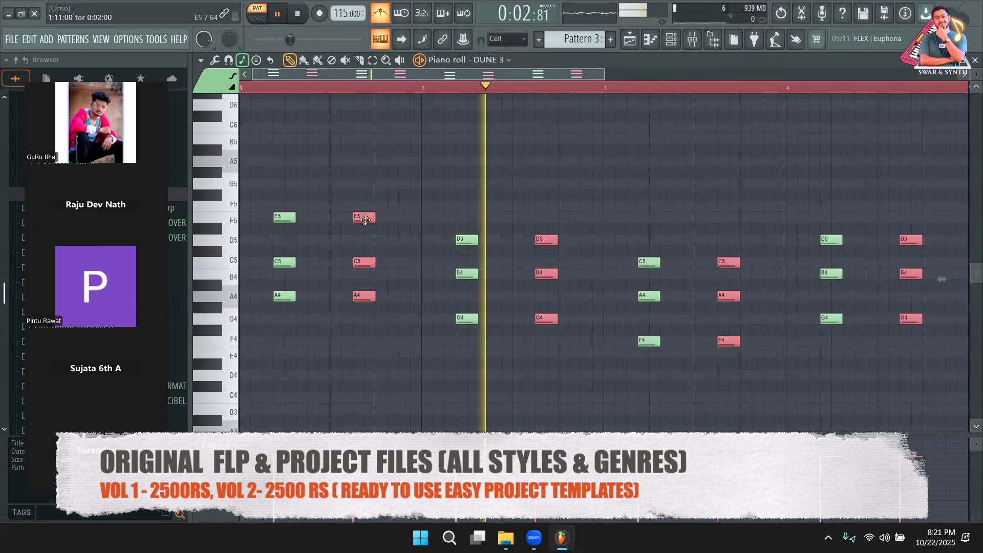
left_click_drag(367, 218, 412, 230)
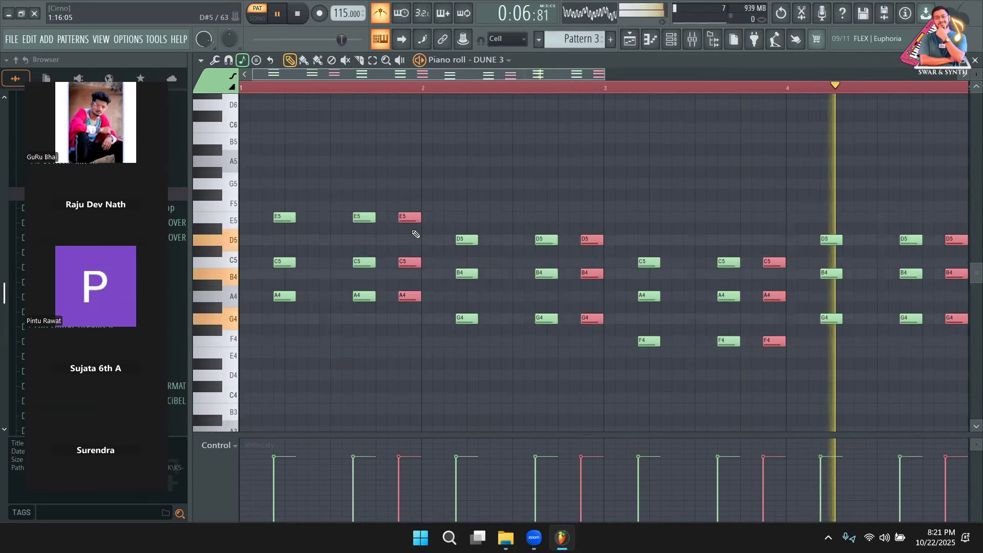
key("space")
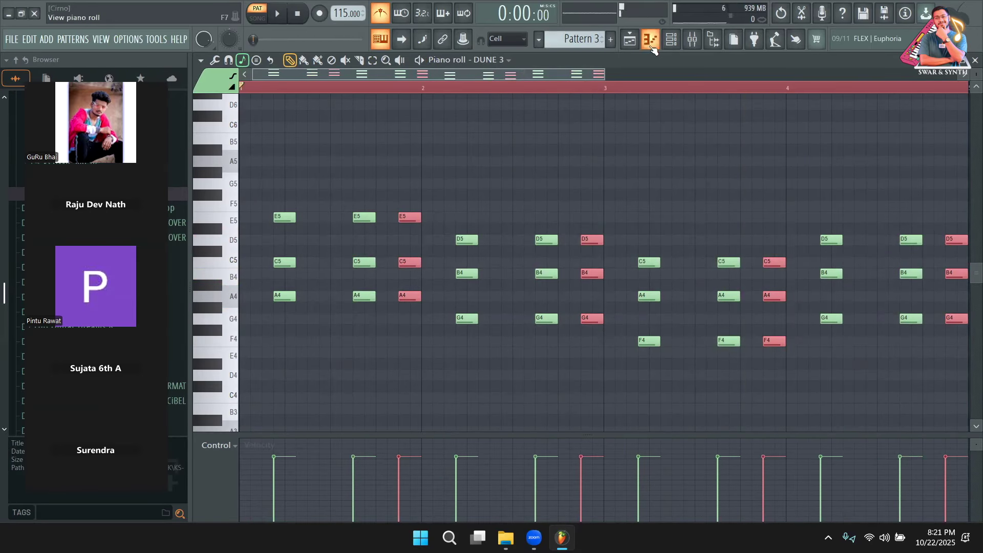
left_click(672, 41)
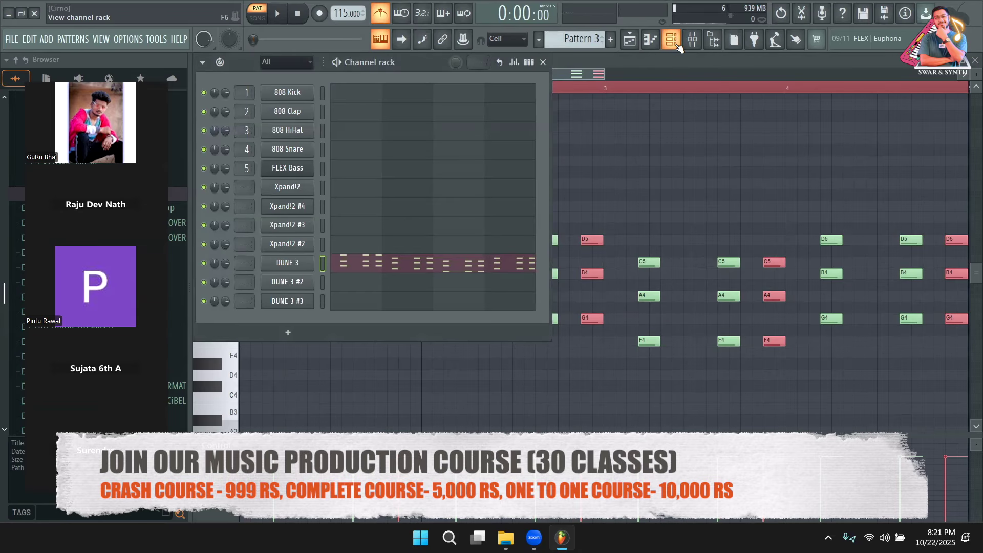
left_click(602, 73)
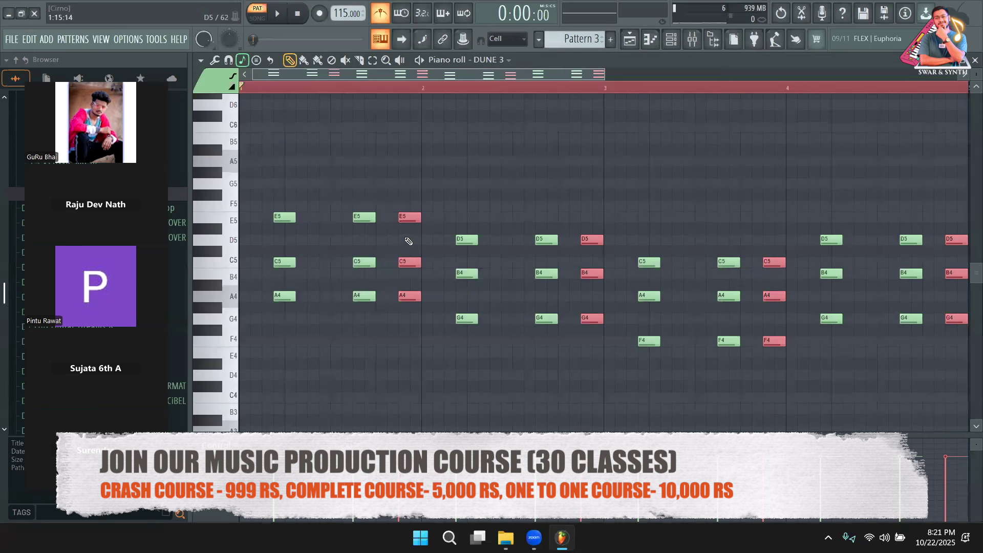
Step: Try placing another copy of the chords at the start of the following bars, and undo it with the preceding duplicates
left_click_drag(411, 227, 432, 227)
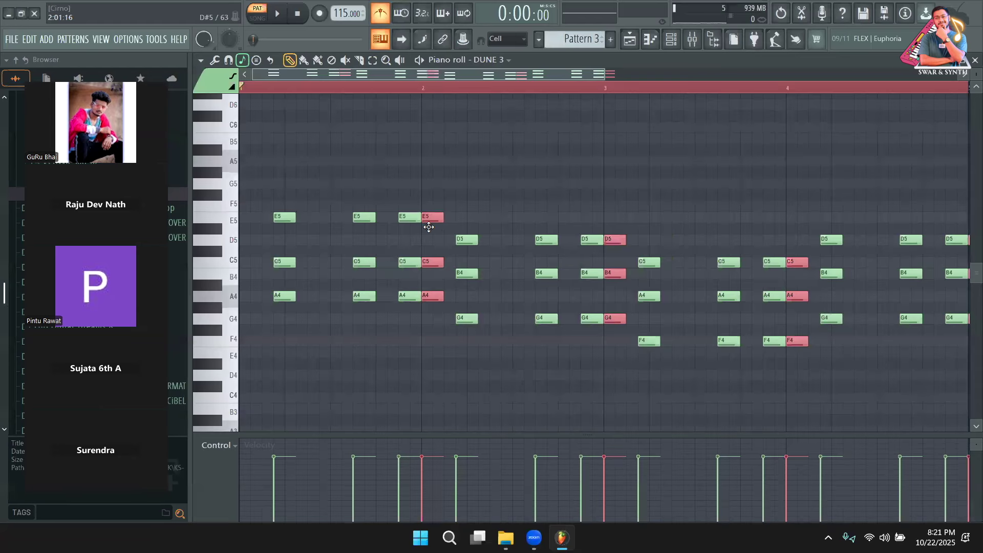
key("ctrl+z")
key("ctrl+z")
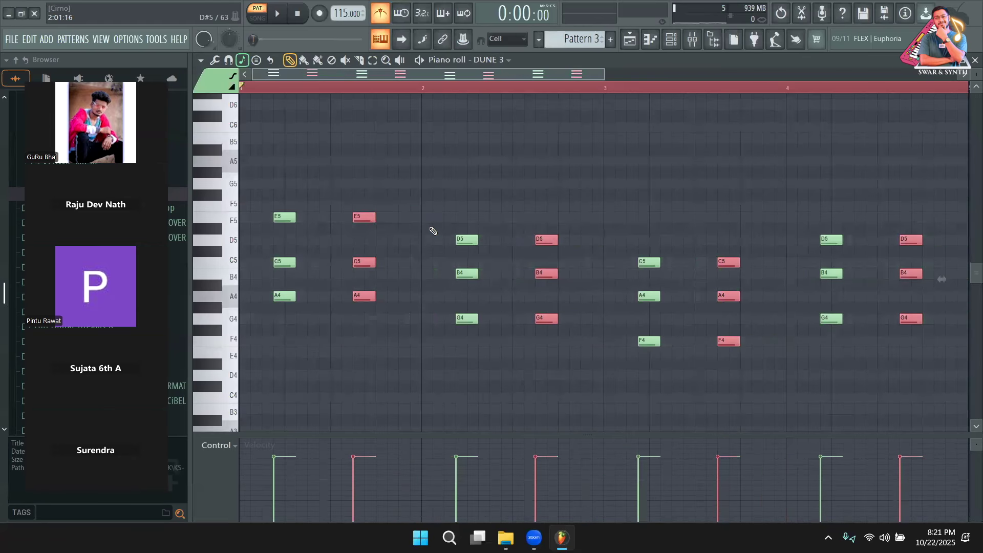
key("ctrl+z")
Step: Duplicate the short DUNE 3 chords, place the copies at step 11 of each bar and audition the rhythm
mouse_move(334, 221)
left_mouse_down()
mouse_move(345, 220)
mouse_move(316, 219)
mouse_move(329, 220)
left_mouse_up()
key("ctrl+z")
key("ctrl+z")
left_click(362, 246)
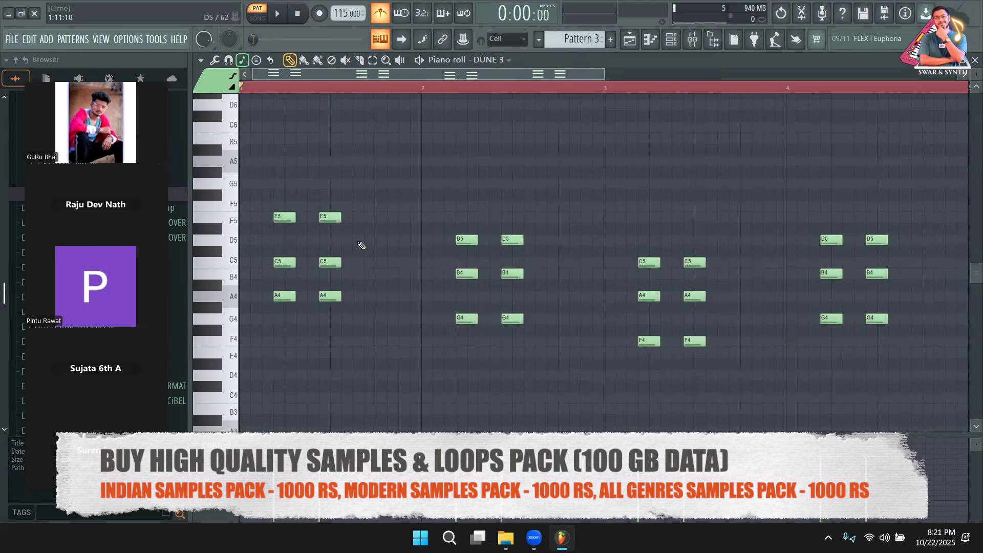
key("ctrl+z")
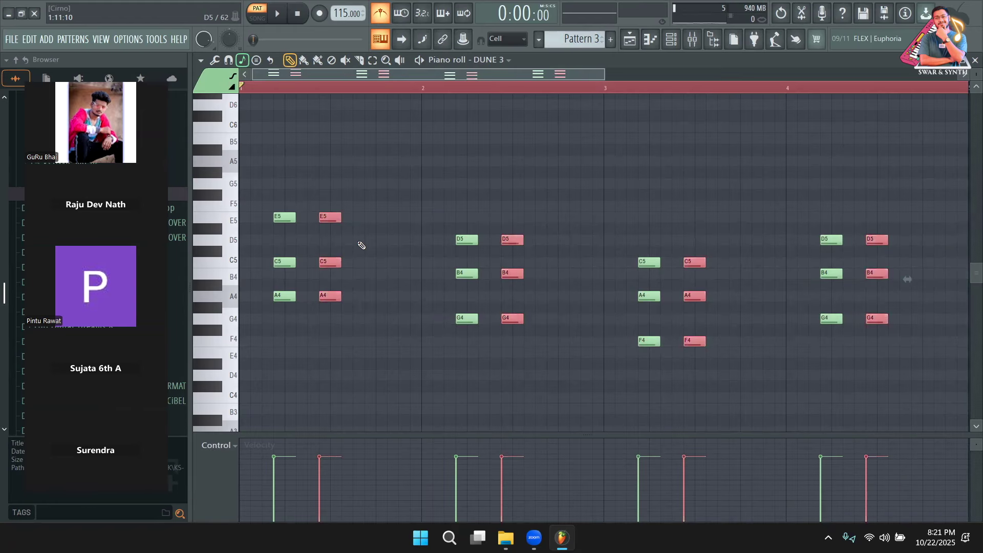
left_click_drag(325, 220, 362, 221)
key("space")
key("space")
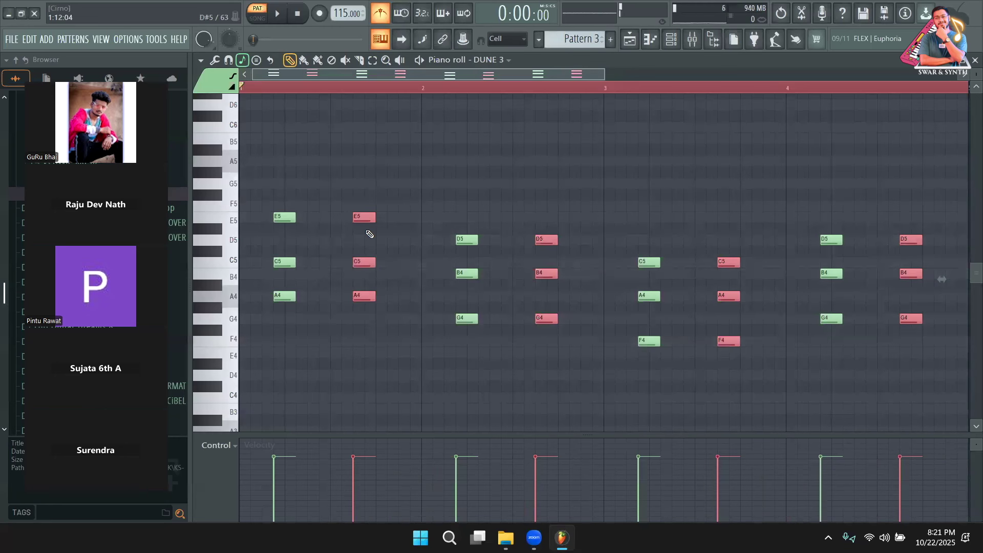
left_click(406, 235)
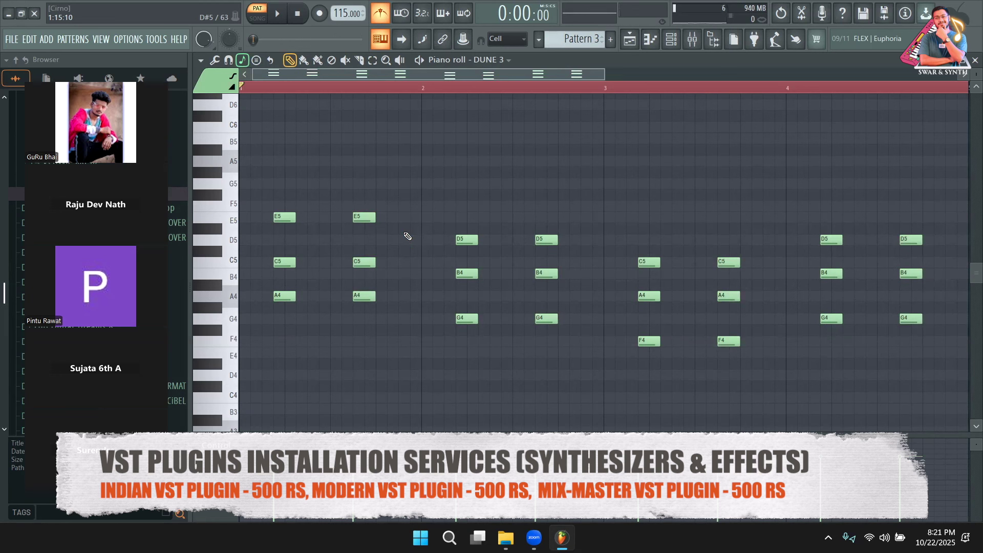
key("ctrl+a")
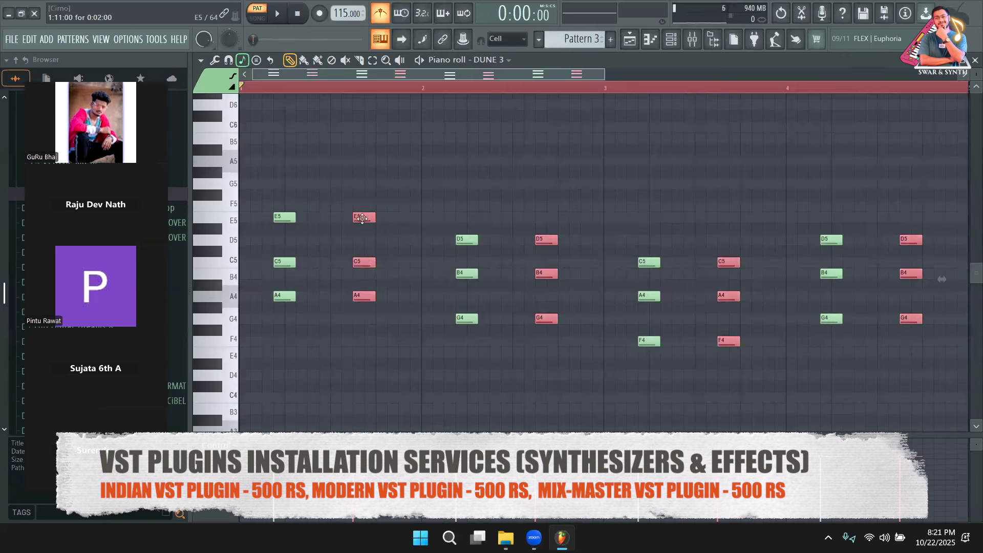
Step: Duplicate the selected DUNE 3 chords, place the copies at step 15 of each bar and audition the pattern
left_click_drag(362, 218, 403, 220)
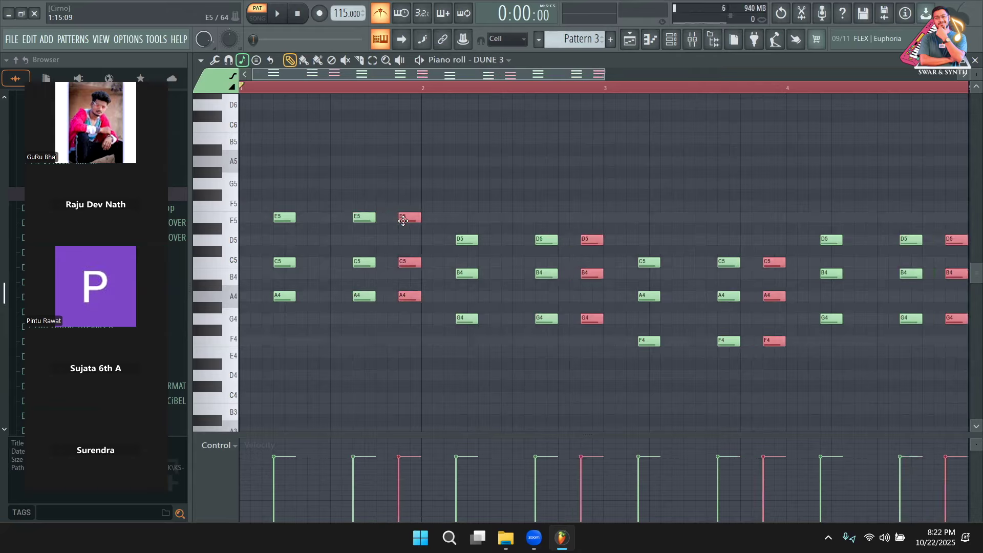
key("space")
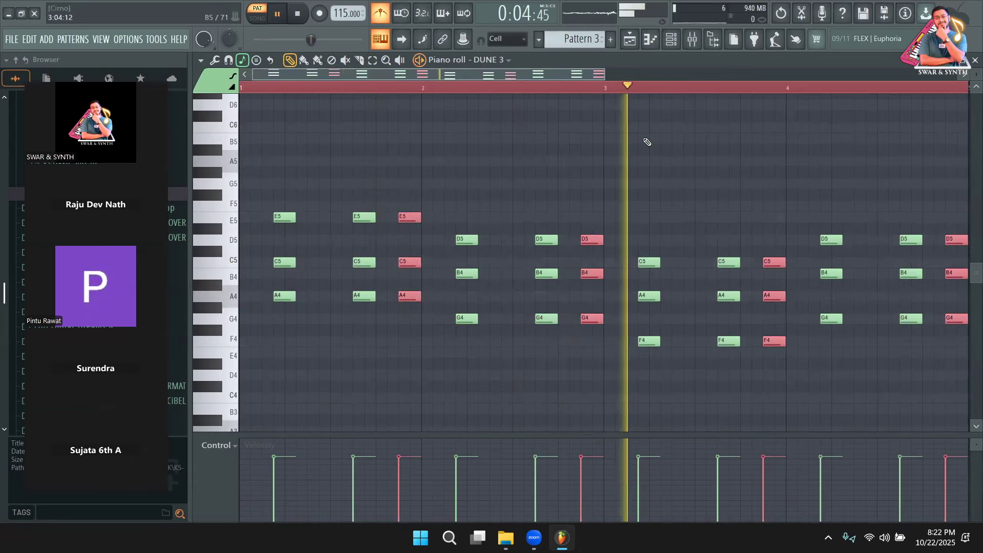
key("space")
Step: Lower the DUNE 3 channel volume and fill playlist Track 3 with Pattern 3 clips through bar 28
key("F6")
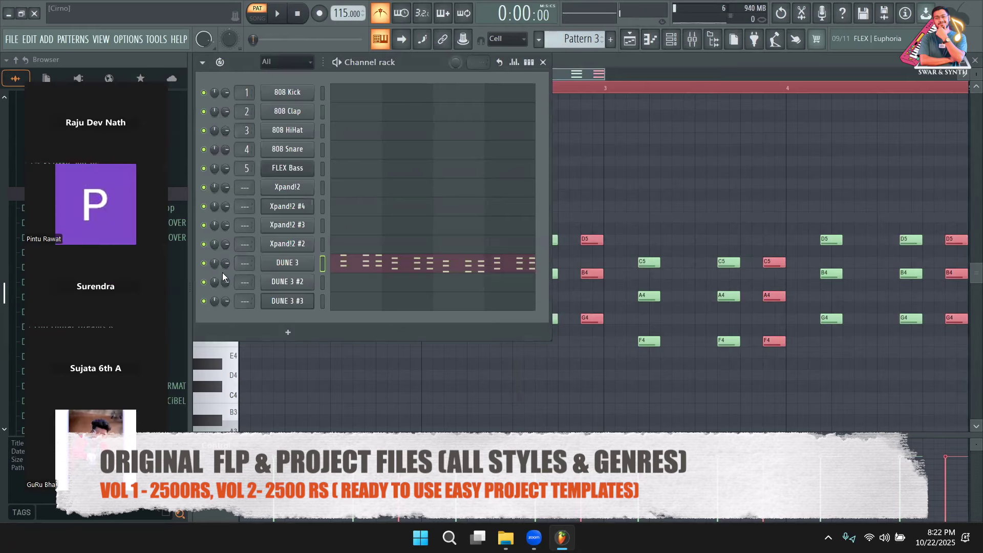
left_click_drag(224, 263, 225, 270)
key("F5")
left_click_drag(365, 190, 970, 191)
Step: Rename playlist Track 3 as PLUCKS
right_click(326, 186)
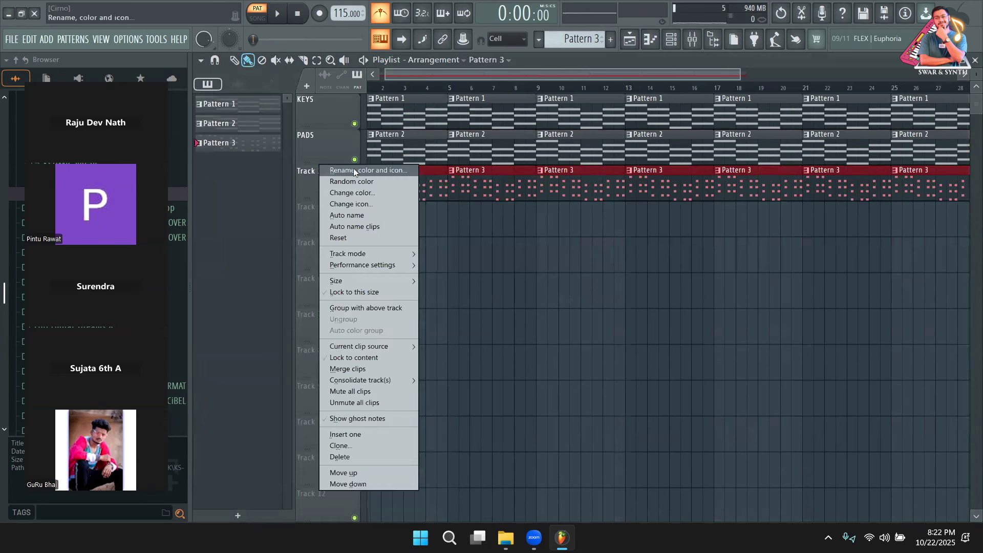
left_click(354, 170)
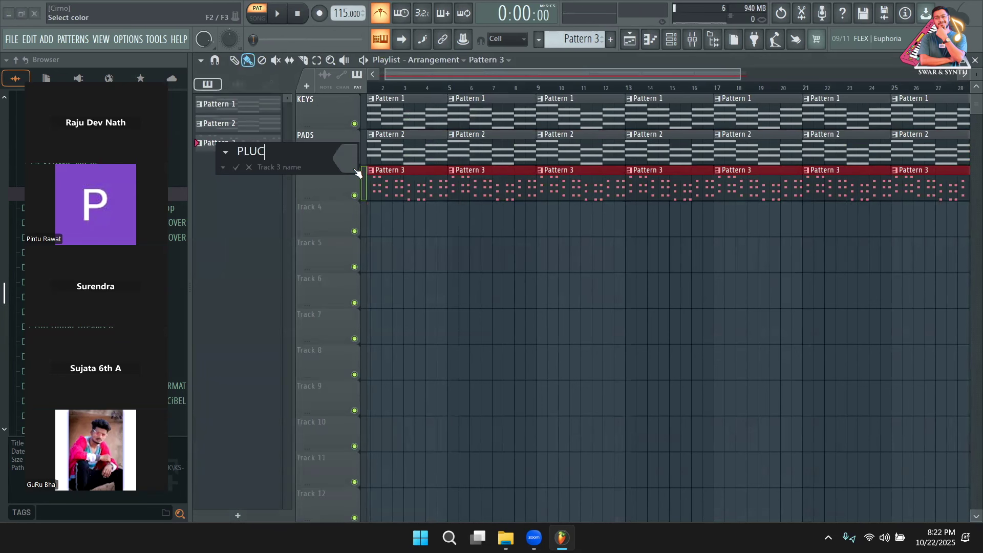
key("Return")
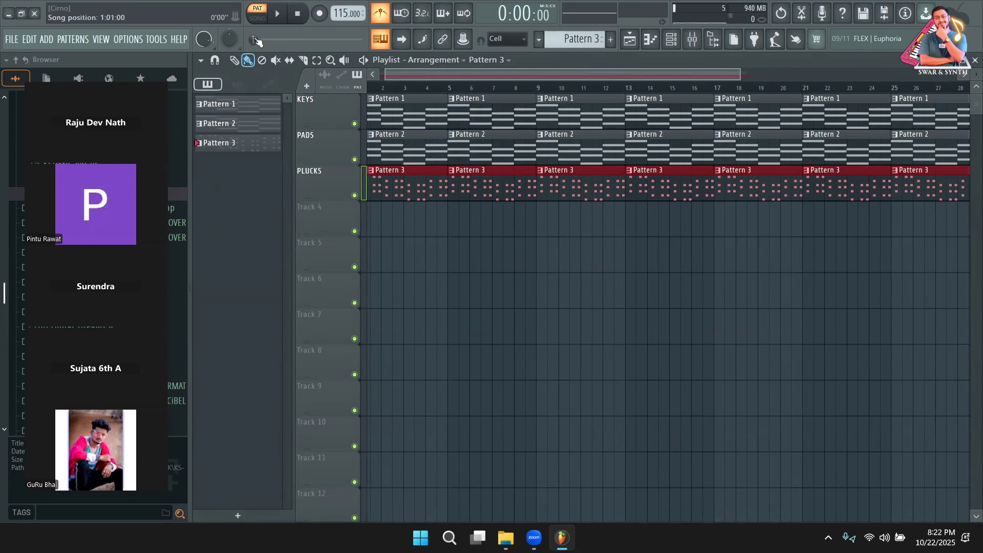
Step: Set playback to song mode, switch the playlist to the draw tool and audition the full arrangement
left_click(258, 21)
key("space")
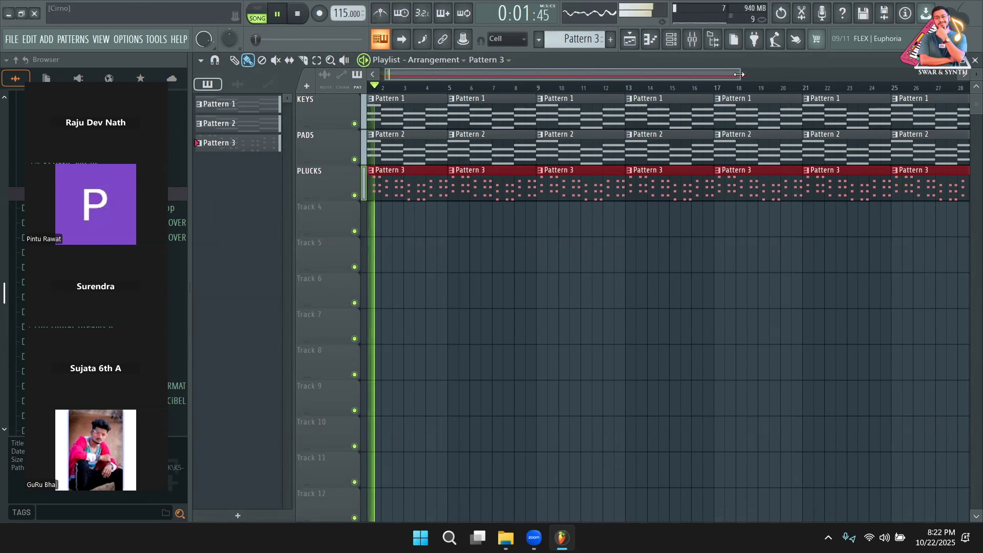
left_click_drag(740, 74, 896, 80)
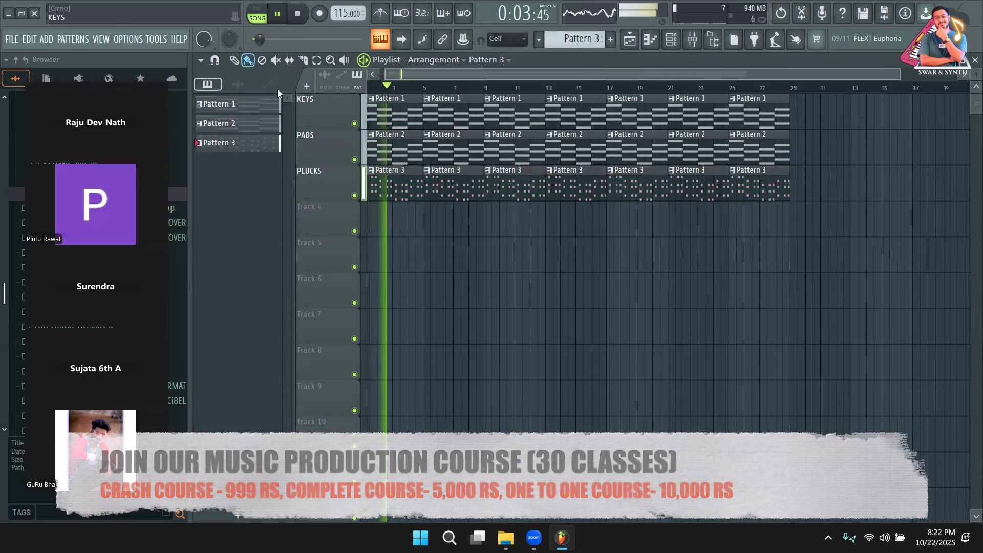
left_click(234, 60)
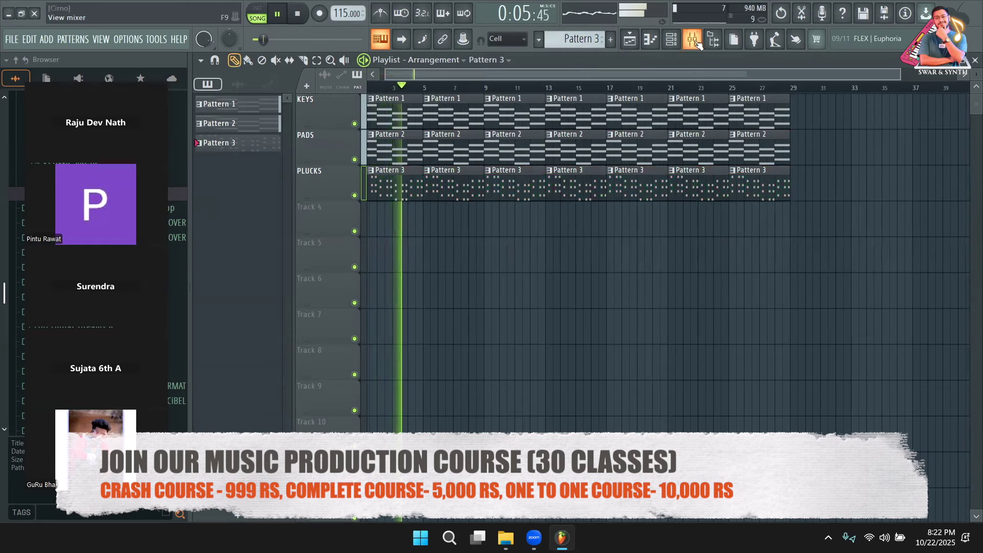
left_click(677, 46)
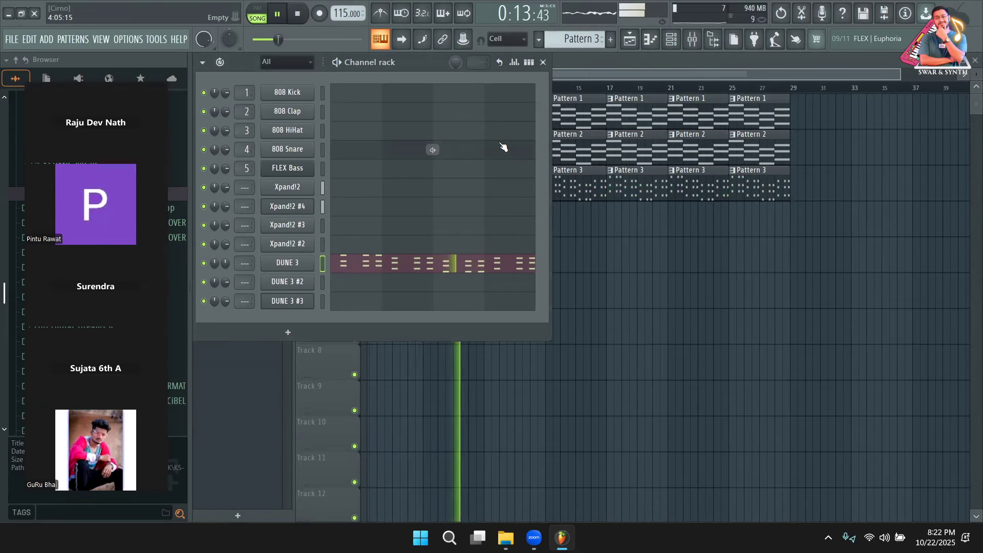
key("space")
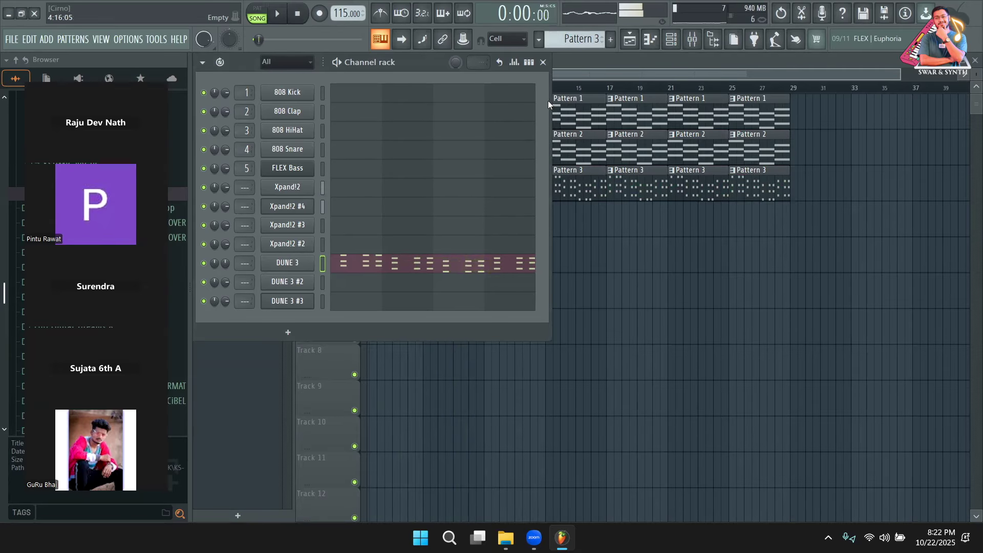
Step: Copy the Xpand!2 #4 chord notes from Pattern 2 and paste them into the DUNE 3 #2 channel in Pattern 4
left_click(632, 74)
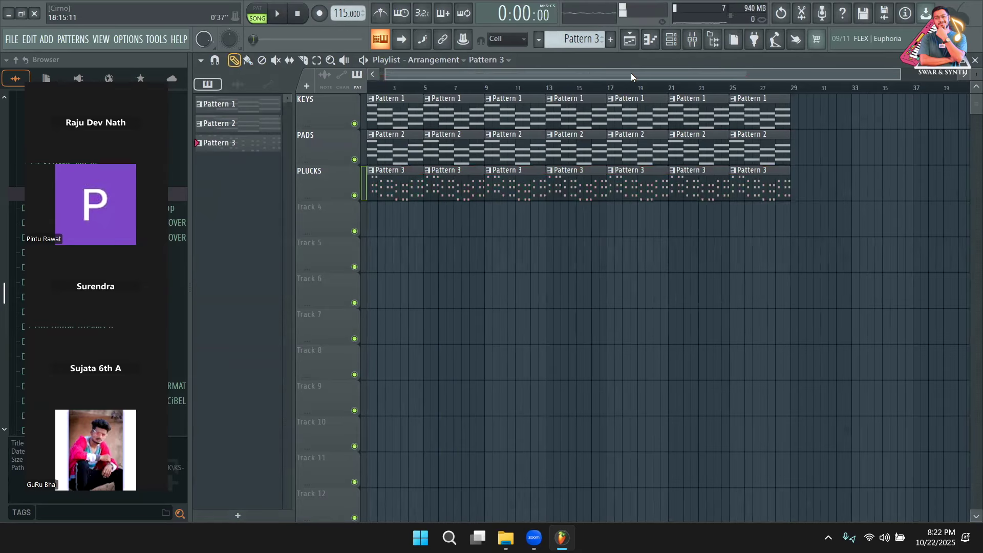
key("F6")
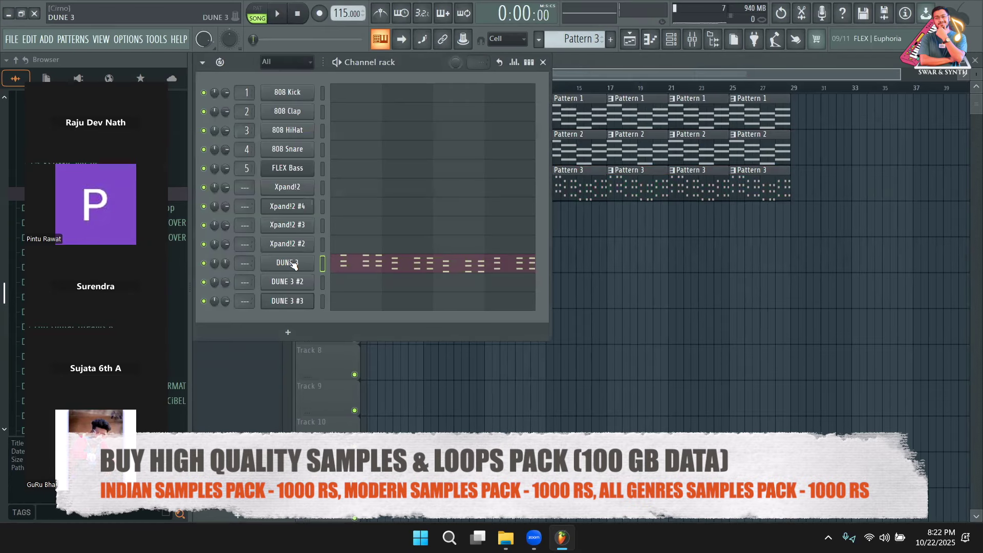
scroll(579, 39, "up", 1)
scroll(579, 39, "up", 1)
scroll(579, 39, "down", 2)
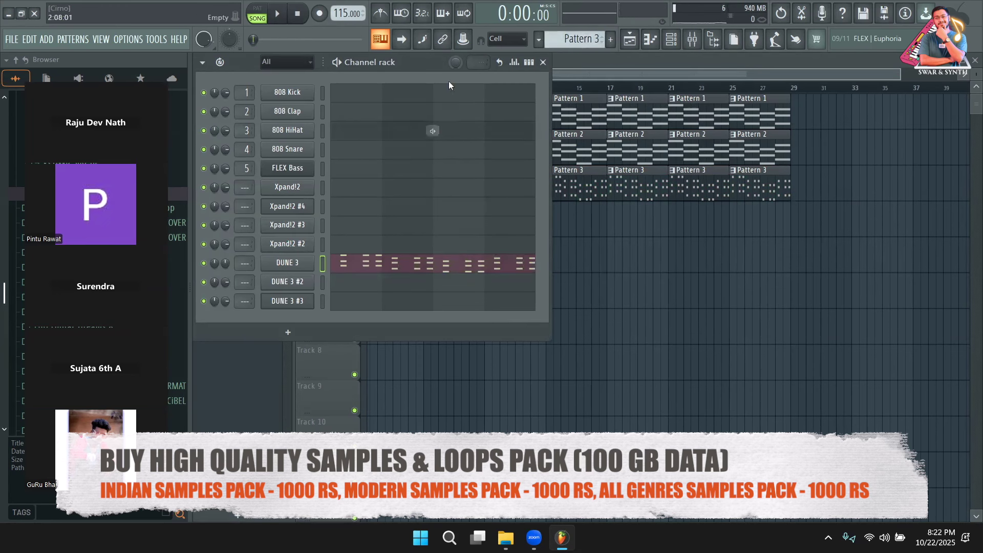
scroll(578, 39, "up", 1)
right_click(311, 200)
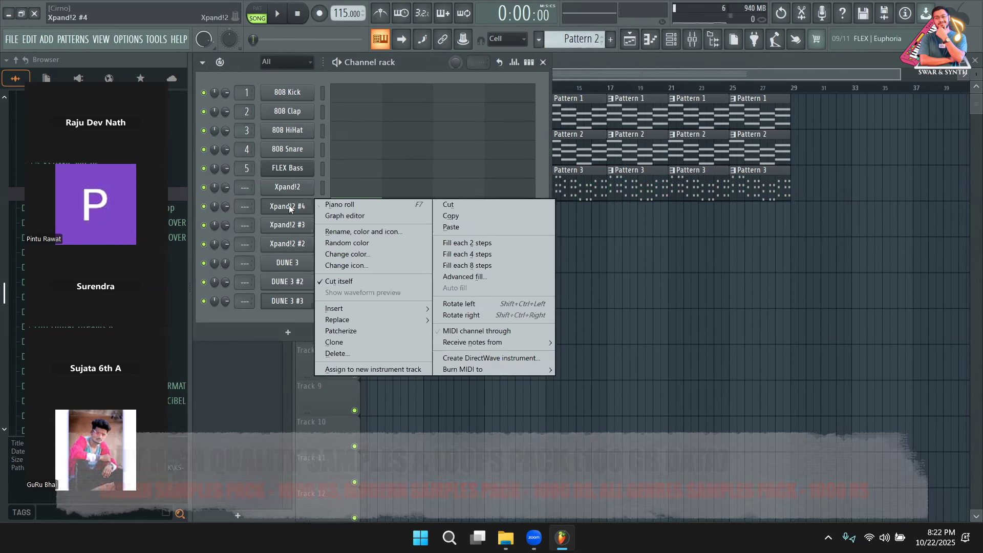
left_click(444, 212)
scroll(568, 41, "down", 2)
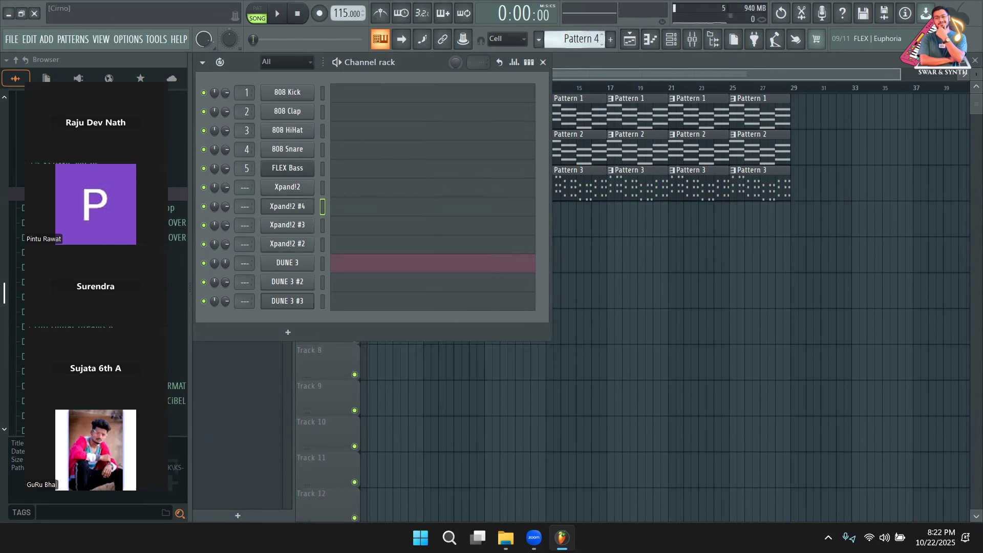
right_click(292, 285)
left_click(451, 307)
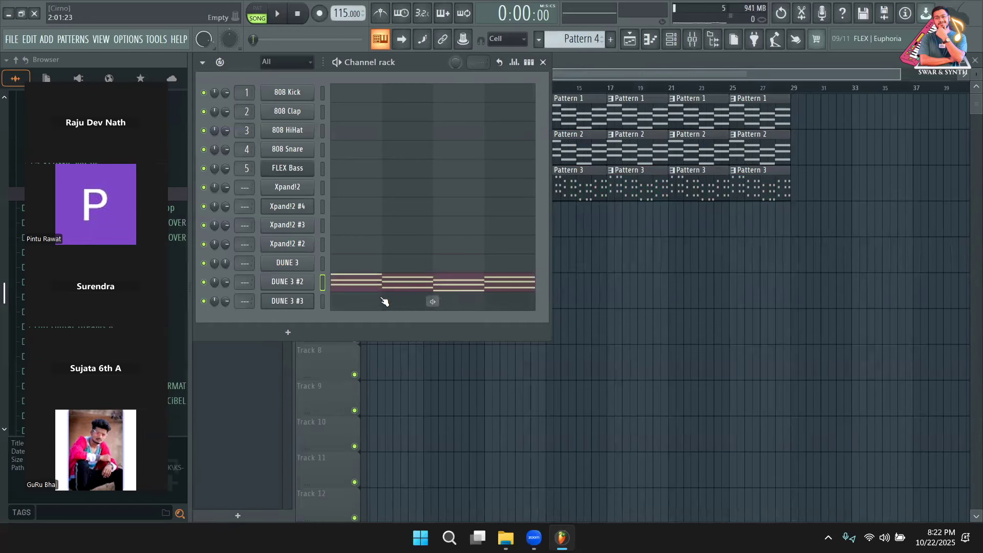
Step: Load the Bass soundbank from DUNE 2 Factory in the DUNE 3 #2 synth
left_click(293, 284)
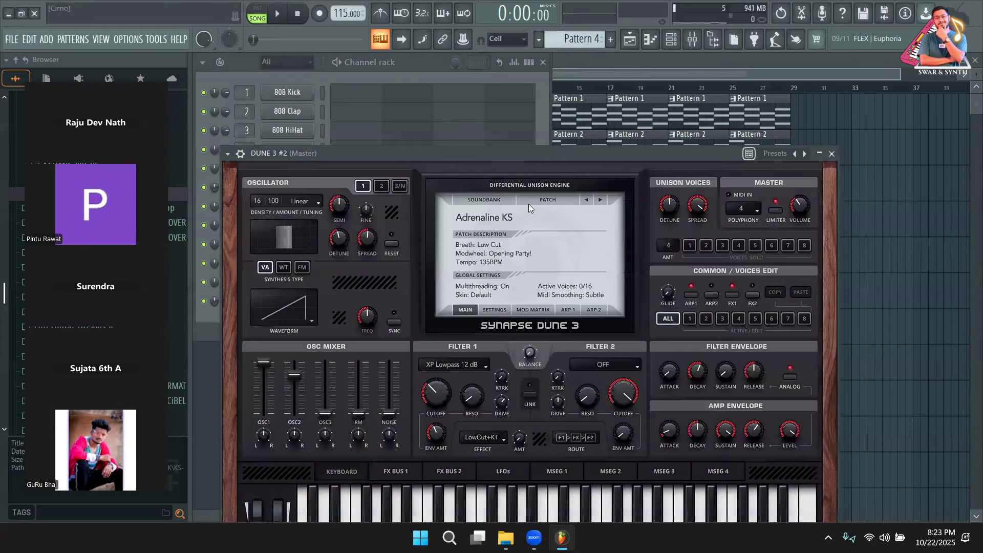
left_click_drag(515, 156, 491, 59)
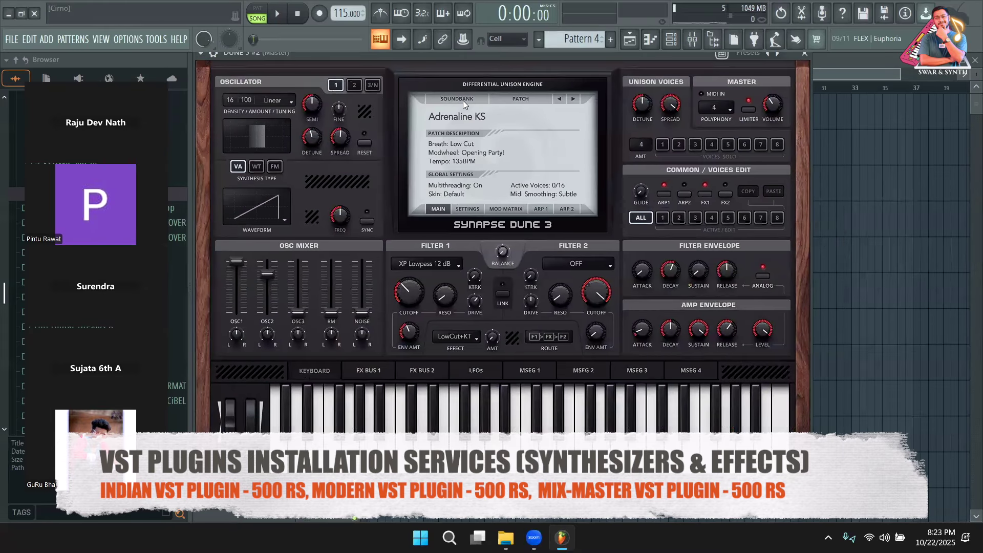
left_click(463, 100)
left_click(325, 73)
left_click(451, 103)
mouse_move(487, 237)
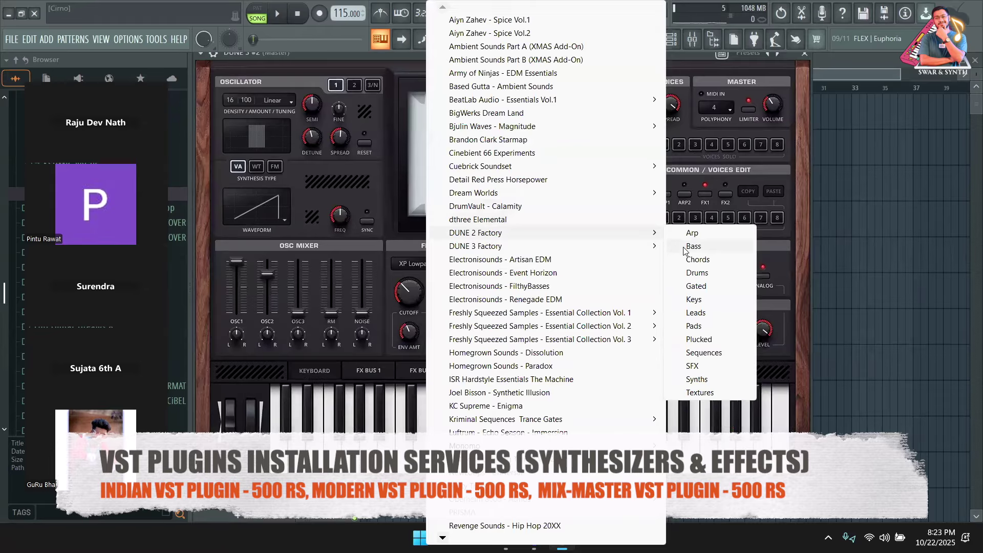
left_click(689, 246)
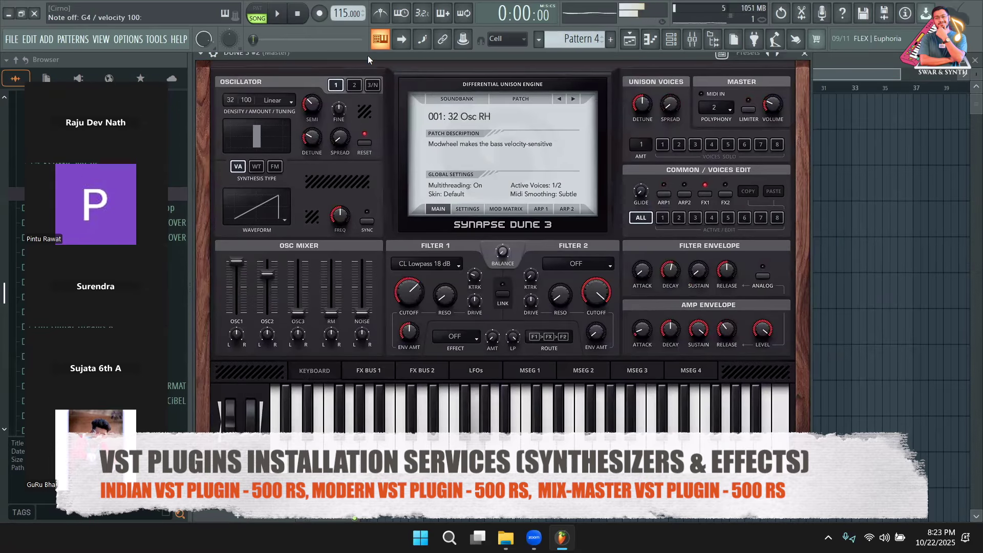
Step: Audition the bass patches, choose 006: Comped MK and open the DUNE 3 #2 notes in the piano roll
left_click(573, 99)
left_click(574, 100)
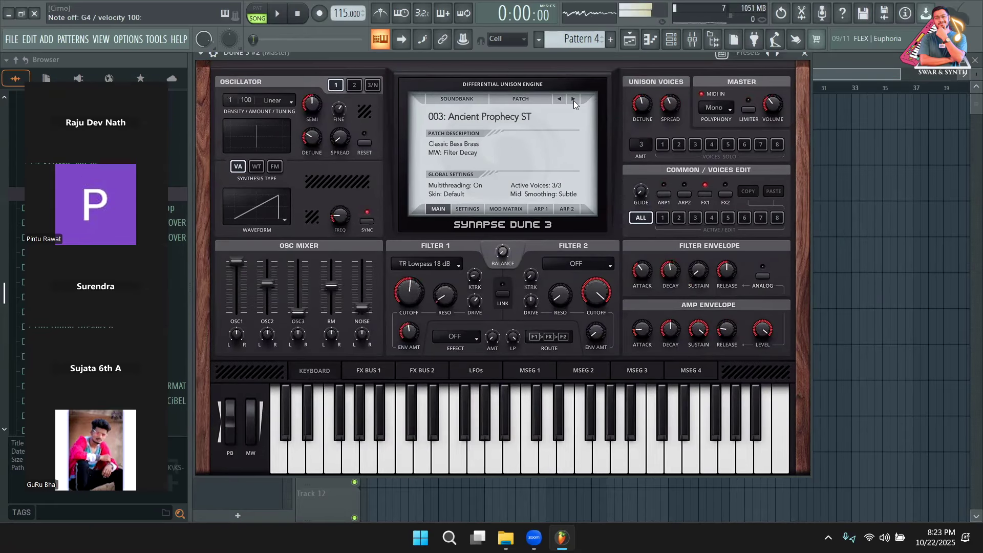
left_click(573, 100)
left_click(573, 100)
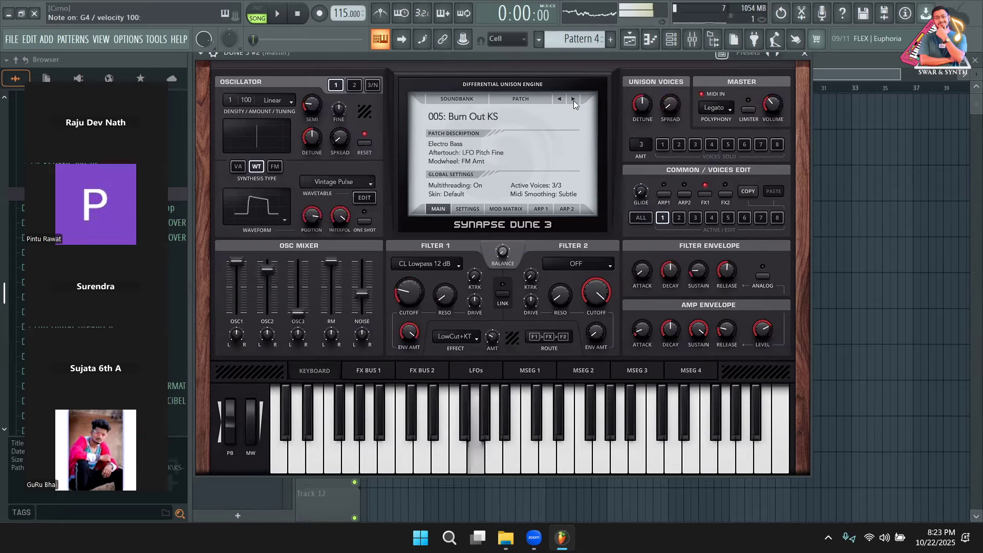
mouse_move(487, 57)
left_mouse_down()
mouse_move(738, 212)
mouse_move(450, 77)
left_mouse_up()
left_click(540, 119)
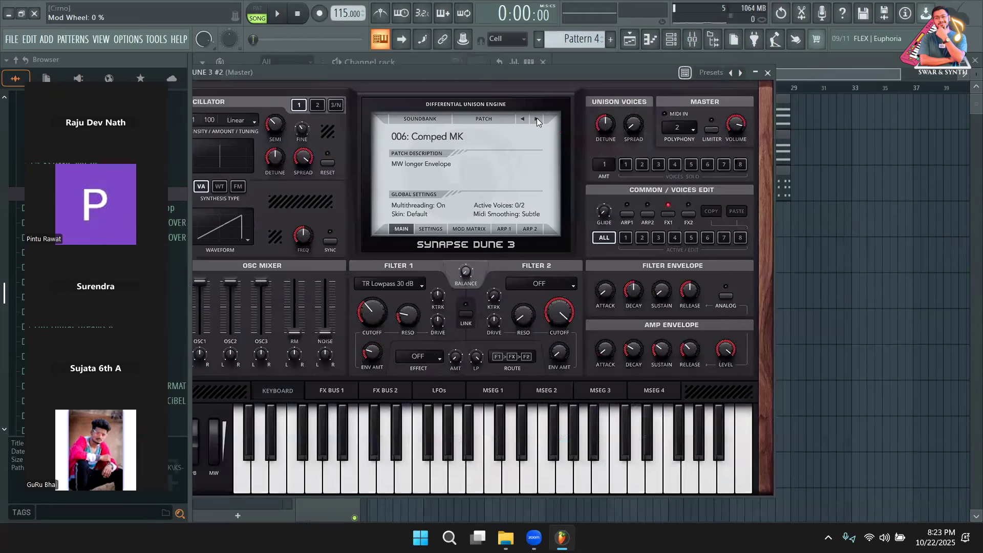
left_click(536, 118)
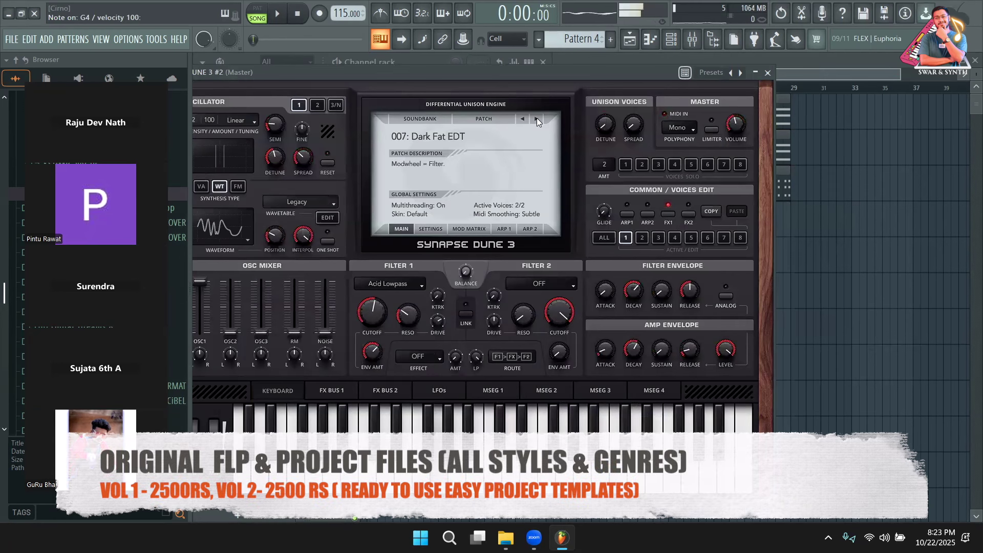
left_click(536, 118)
left_click(521, 119)
left_click(521, 119)
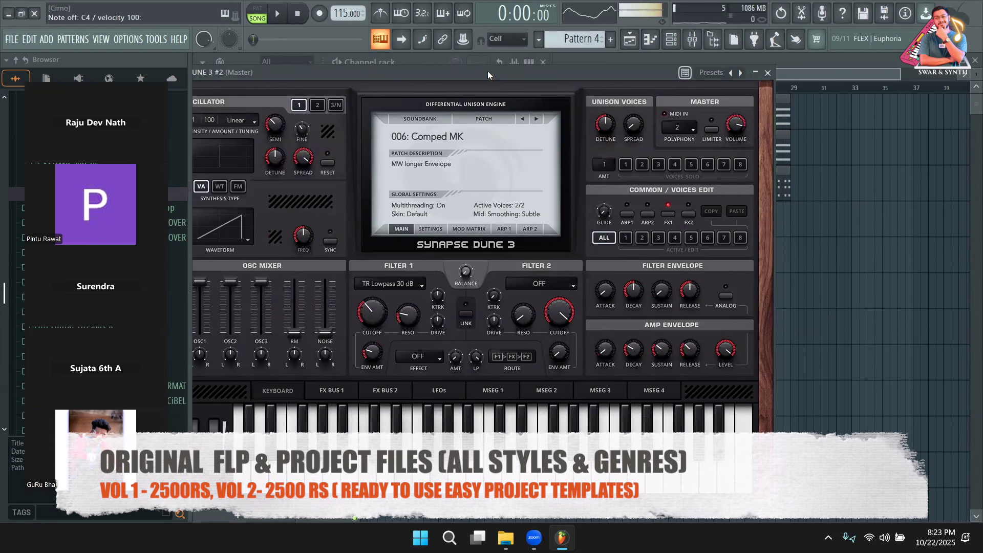
left_click_drag(488, 72, 783, 154)
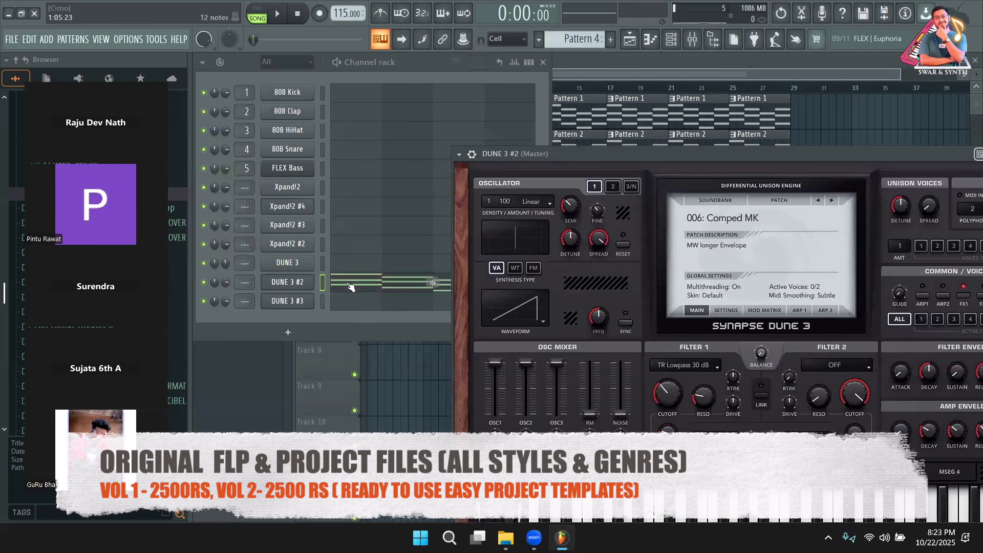
left_click(343, 283)
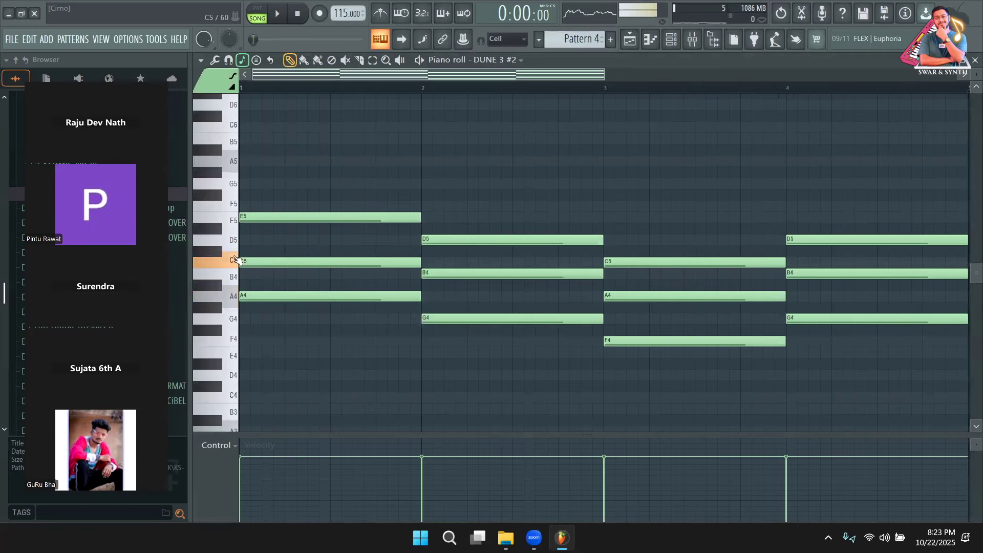
Step: Try reducing each DUNE 3 #2 chord to its lowest note, and undo the deletions
right_click(340, 218)
right_click(359, 262)
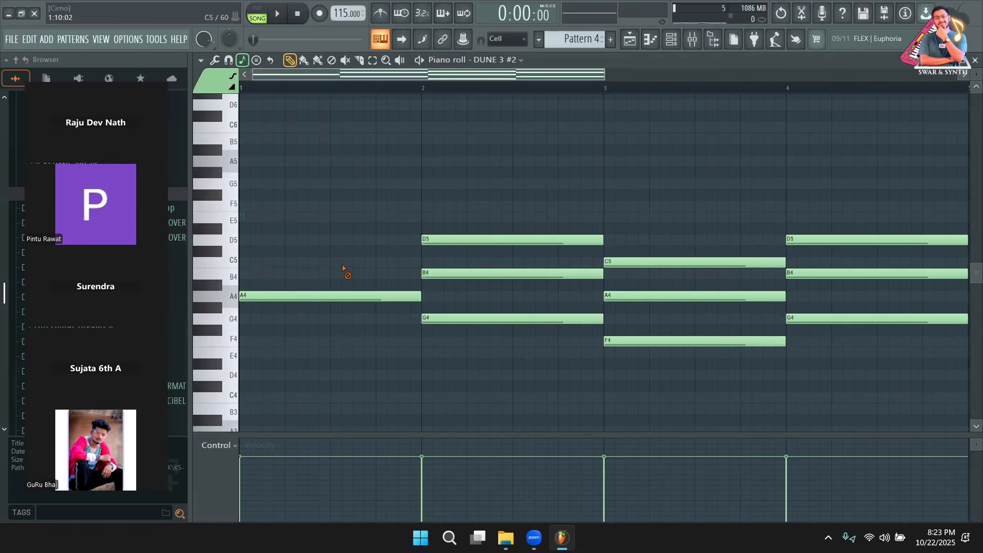
right_click(450, 239)
right_click(512, 273)
right_click(640, 262)
right_click(686, 295)
right_click(820, 239)
right_click(826, 273)
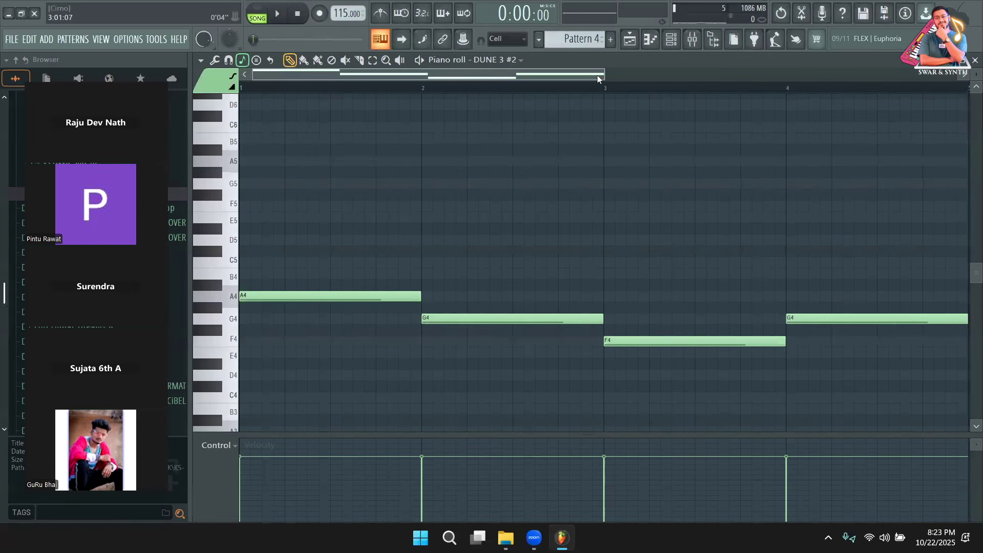
key("ctrl+z")
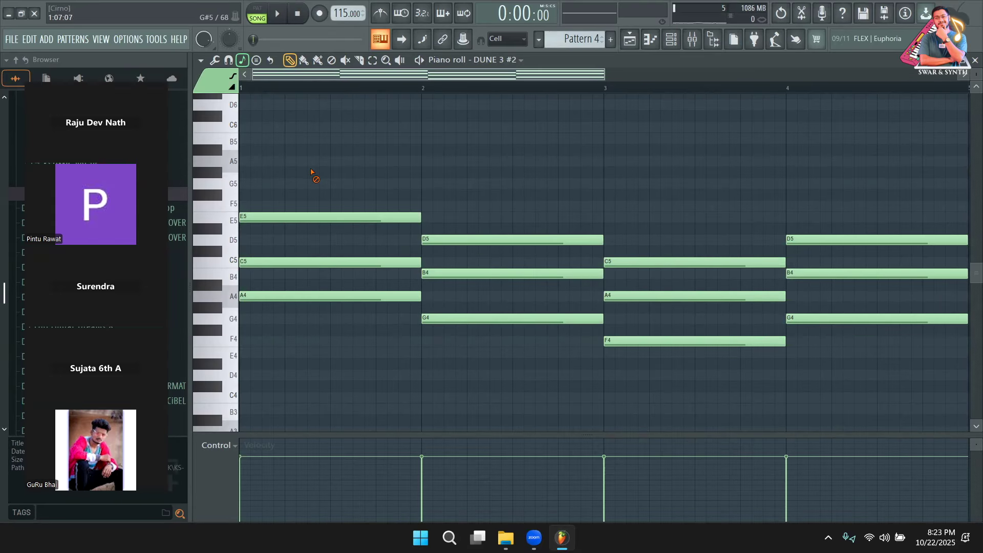
Step: Delete the upper two notes of every DUNE 3 #2 chord and select the remaining root notes A4, G4, F4 and G4
right_click(319, 217)
right_click(330, 262)
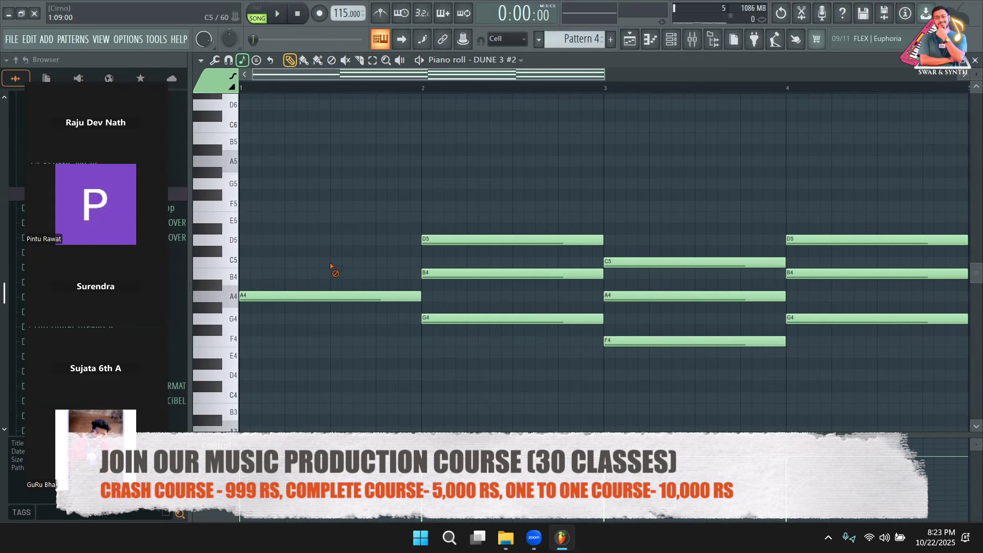
right_click(463, 239)
right_click(500, 273)
right_click(625, 261)
right_click(633, 295)
right_click(818, 239)
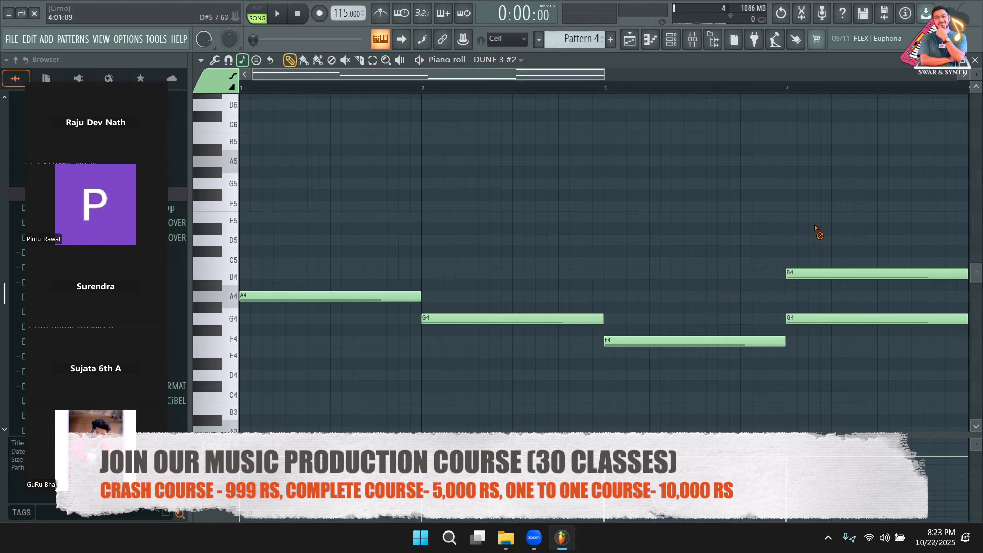
right_click(839, 273)
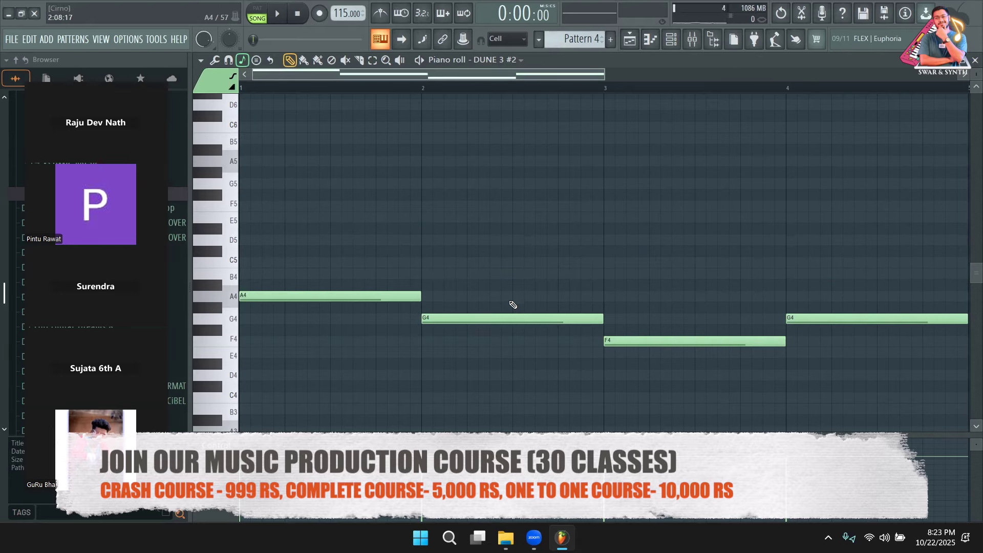
key("ctrl+a")
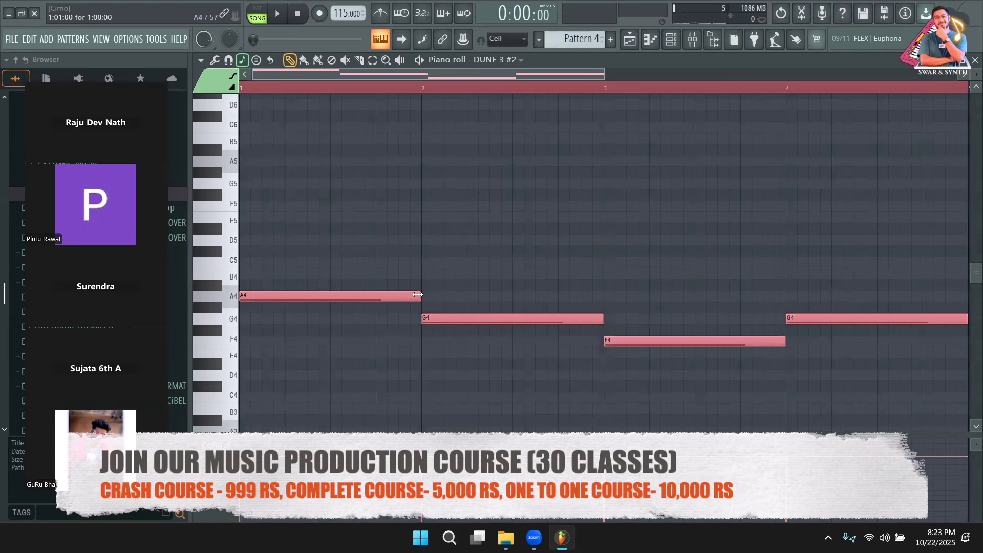
Step: Undo the deletion of the upper notes in the DUNE 3 #2 chords
key("ctrl+z")
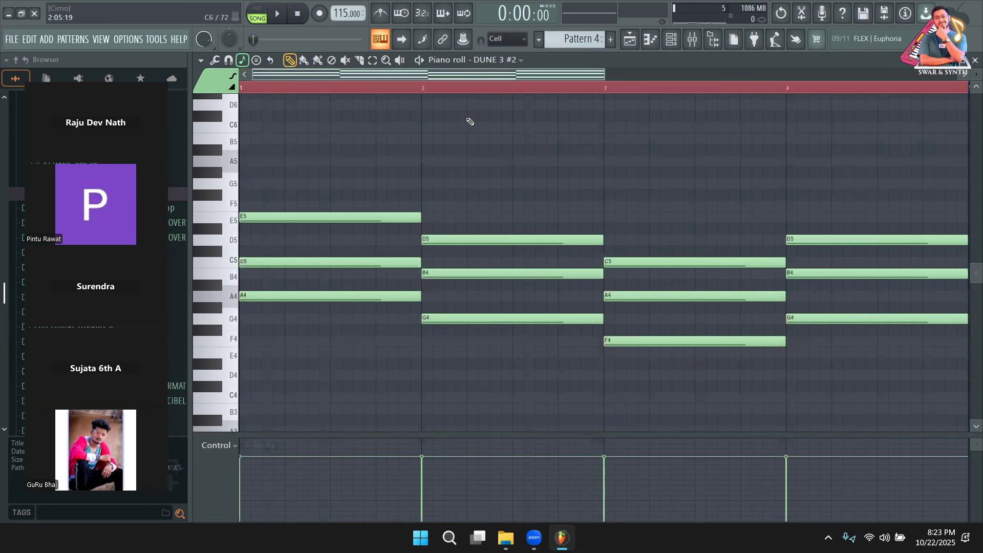
left_click(443, 40)
left_click(443, 40)
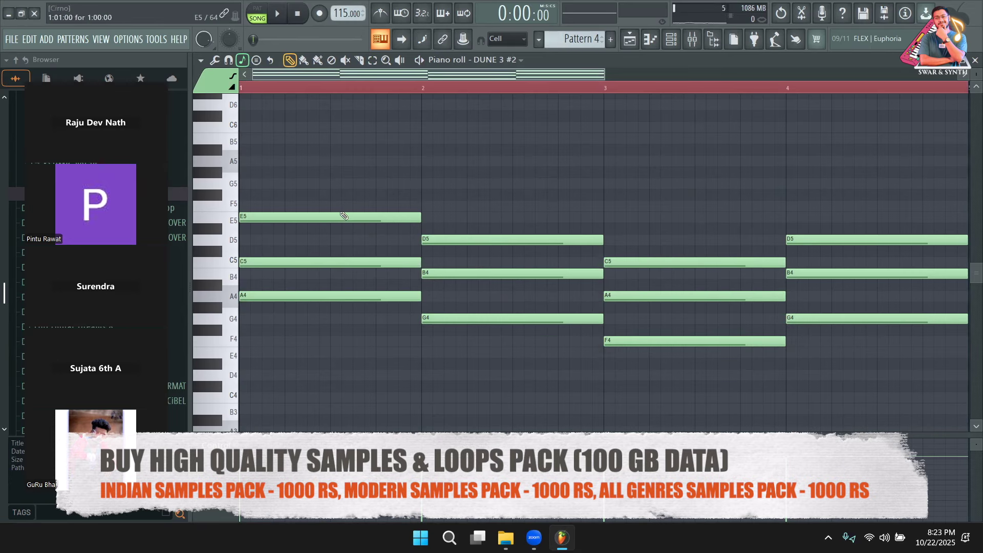
Step: Delete the upper two notes of every DUNE 3 #2 chord, keeping the roots A4, G4, F4 and G4
right_click(348, 217)
right_click(461, 241)
right_click(594, 273)
right_click(640, 296)
right_click(665, 262)
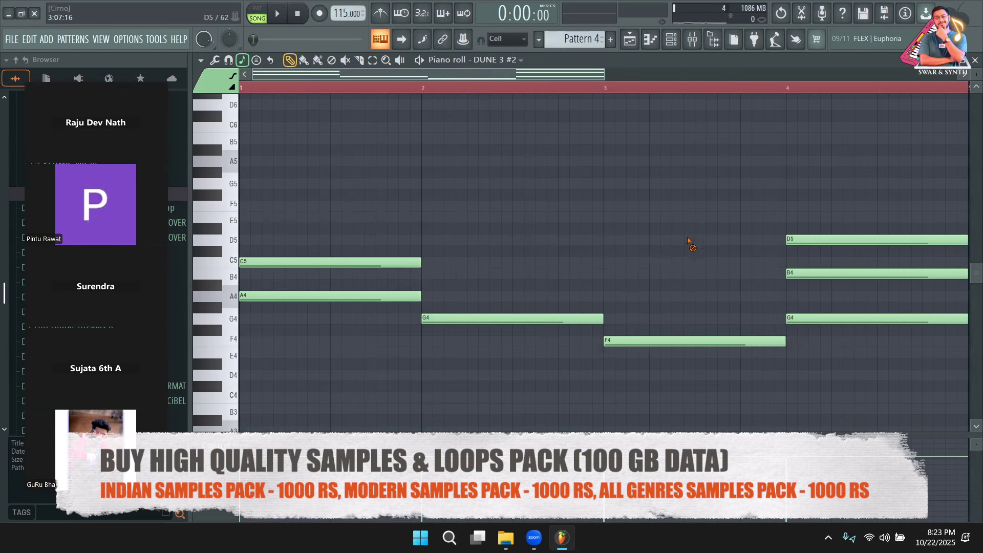
right_click(799, 240)
right_click(809, 274)
right_click(388, 262)
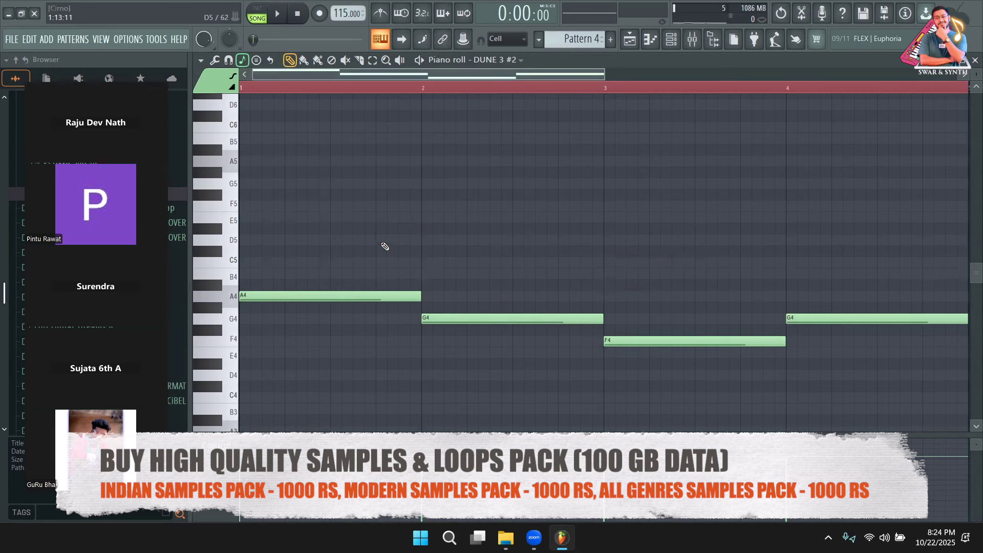
Step: Shorten all four DUNE 3 #2 root notes to half a bar each
key("ctrl+a")
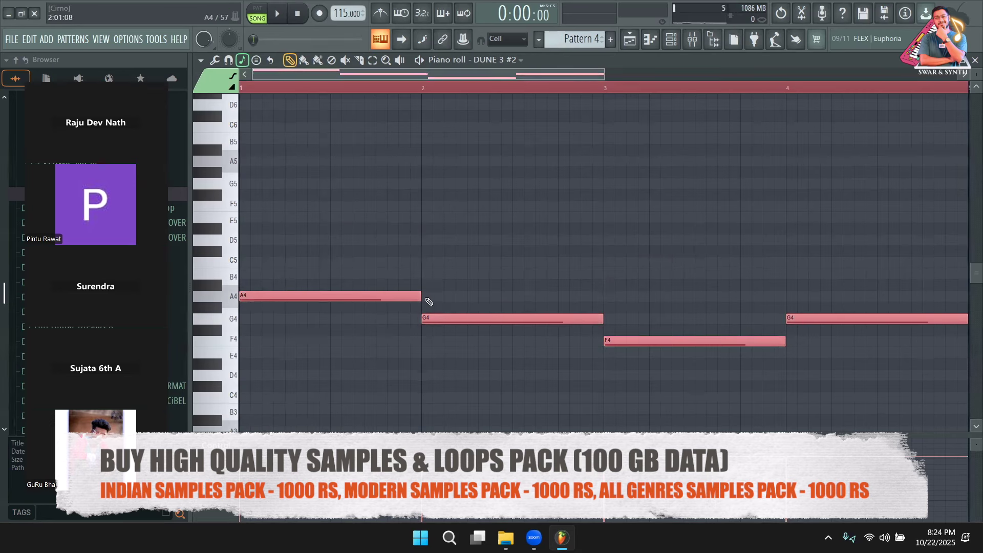
left_click_drag(429, 301, 263, 301)
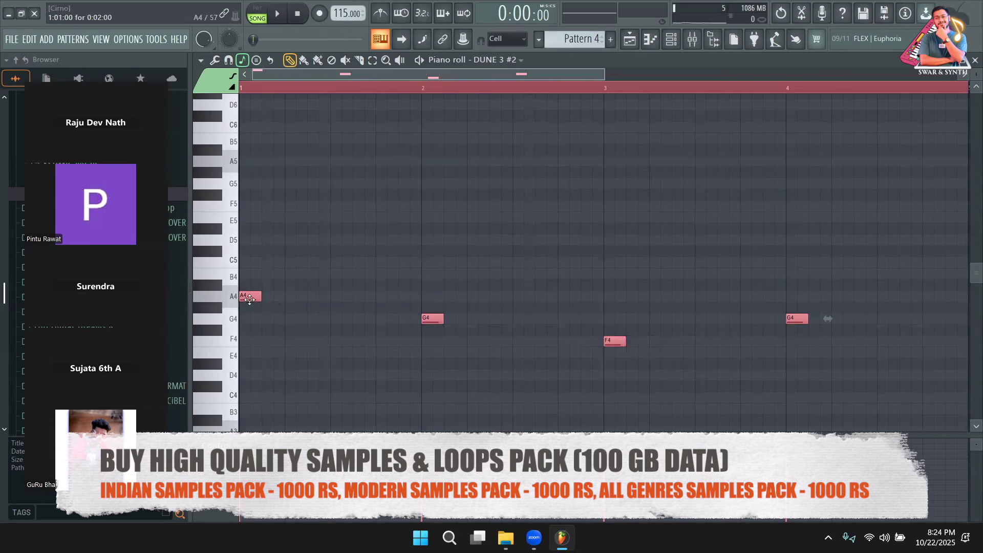
scroll(280, 315, "down", 3)
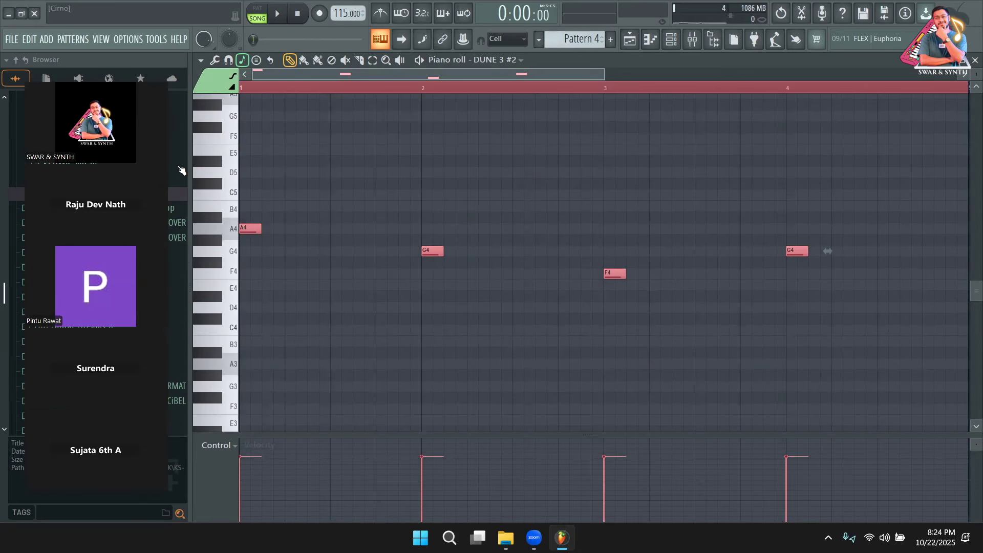
left_click_drag(261, 231, 330, 233)
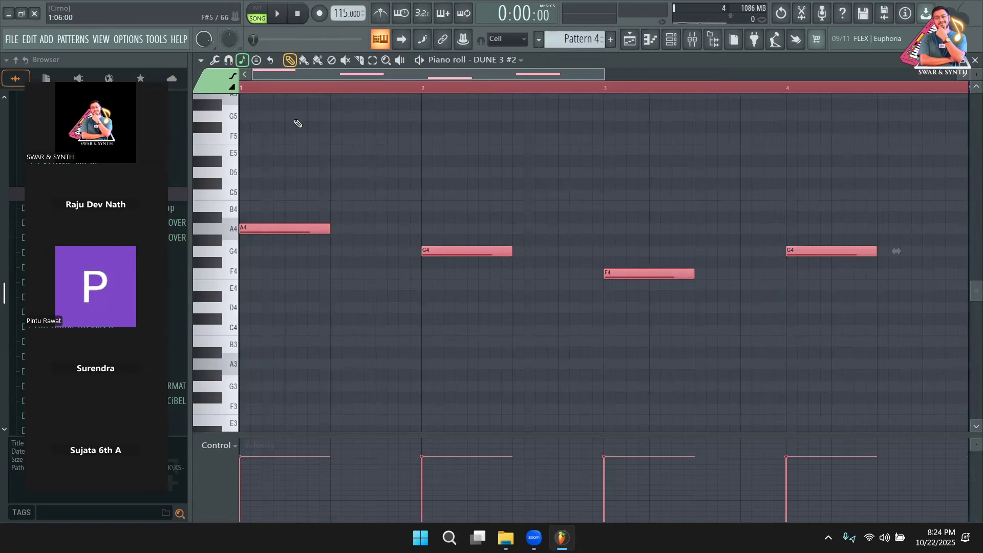
Step: Lower the bass notes one octave to A3, G3, F3 and G3 and audition them in pattern mode
left_click(261, 17)
key("space")
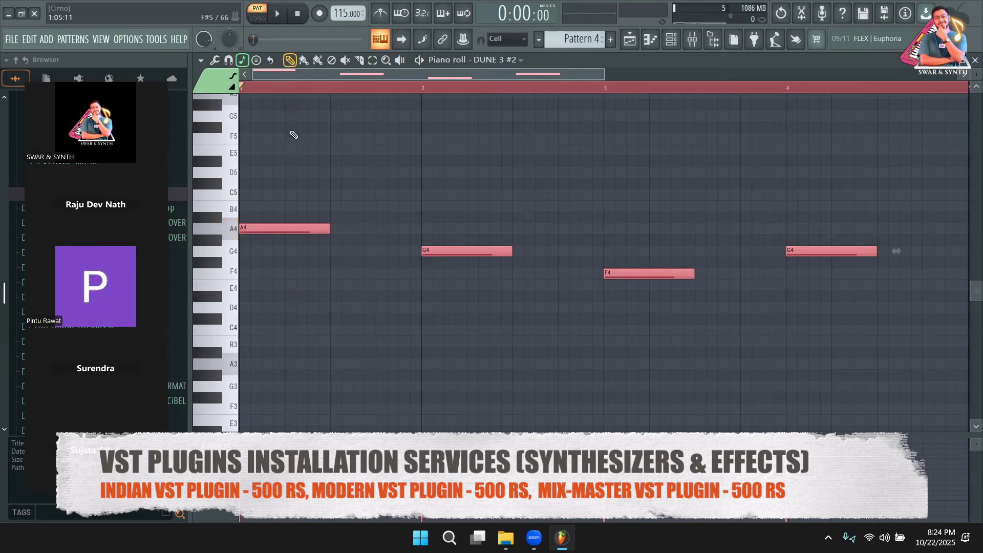
left_click_drag(281, 221, 260, 367)
key("space")
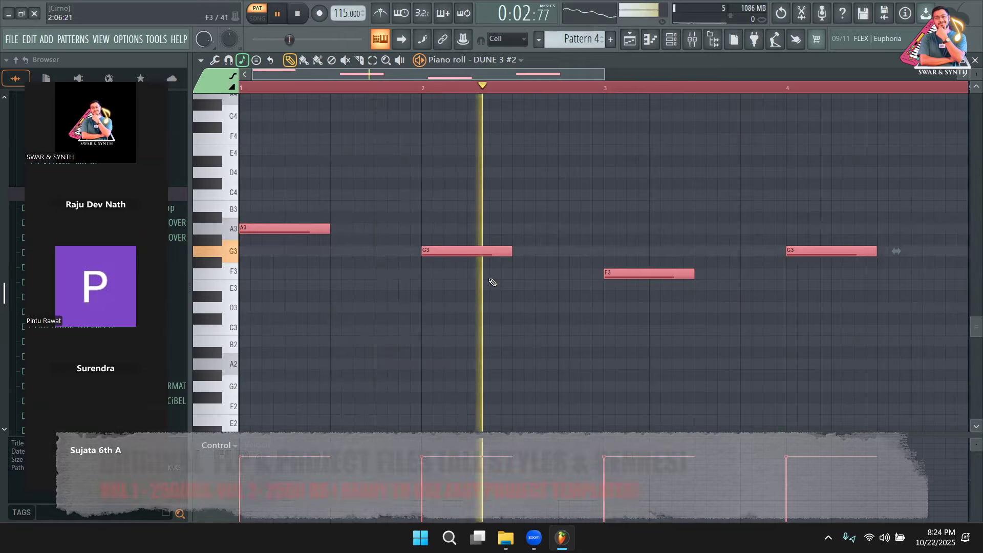
key("space")
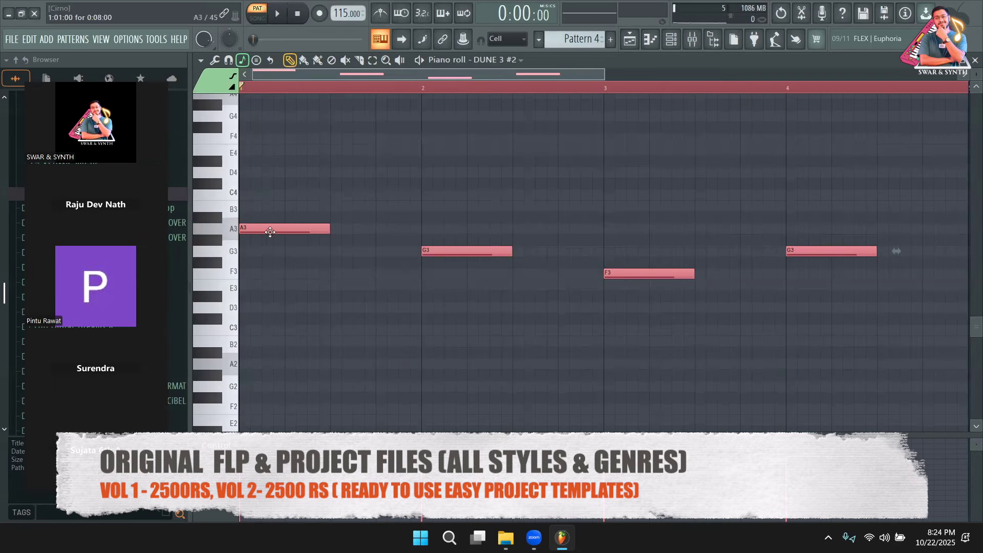
Step: Add two short repeats after each bass root, changing the final note of bars 1 to 3 to E3, A3 and D3
left_click_drag(316, 232, 385, 235)
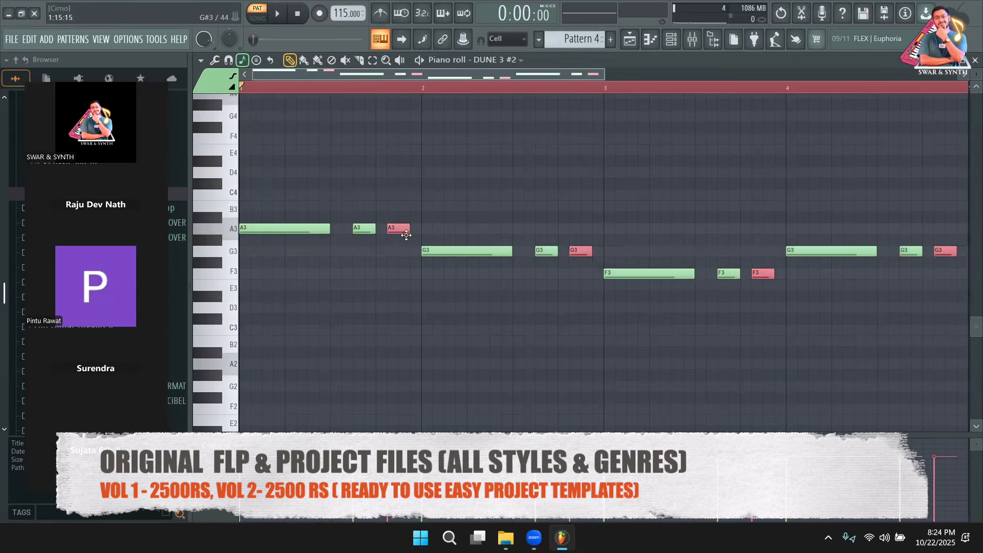
left_click_drag(401, 228, 403, 273)
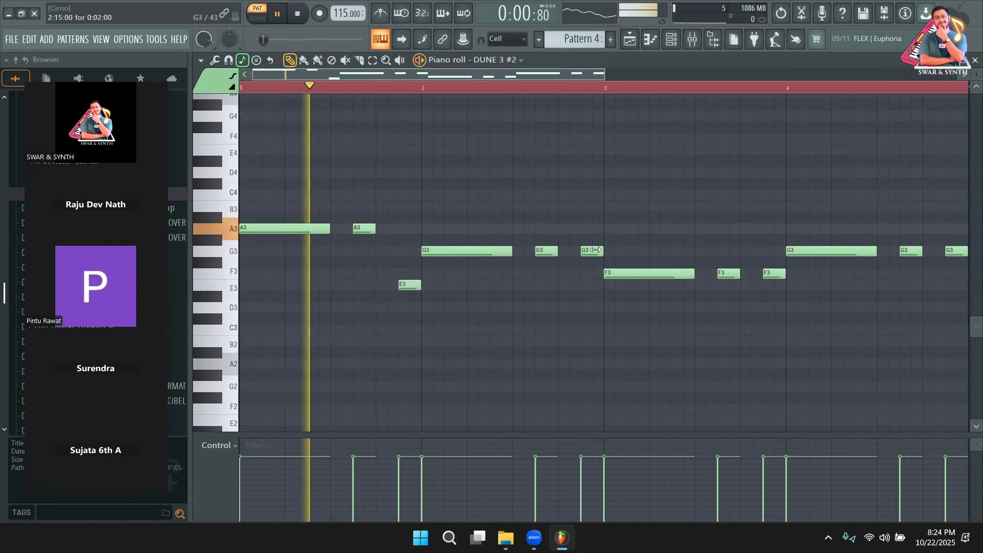
left_click_drag(595, 249, 594, 229)
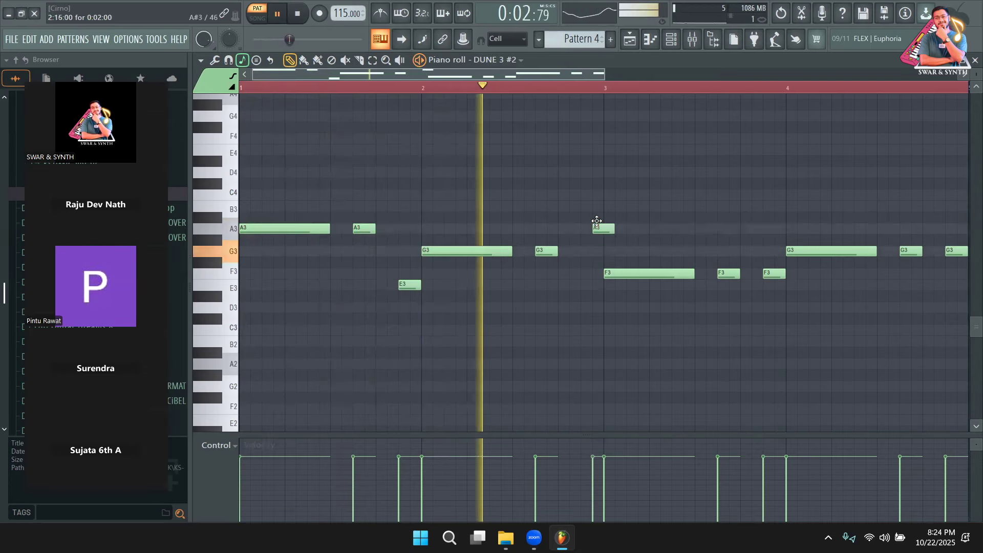
left_click_drag(774, 272, 773, 305)
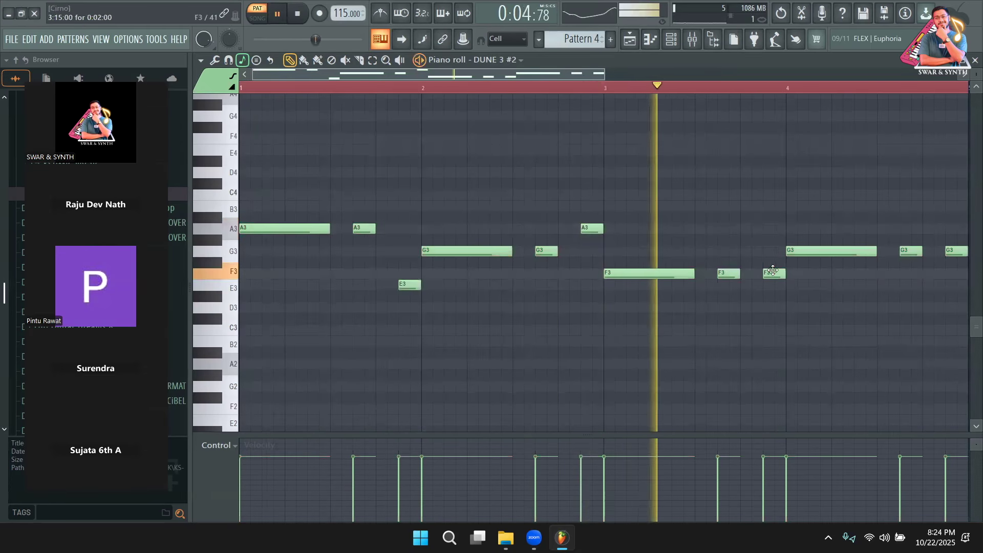
left_click_drag(542, 73, 654, 92)
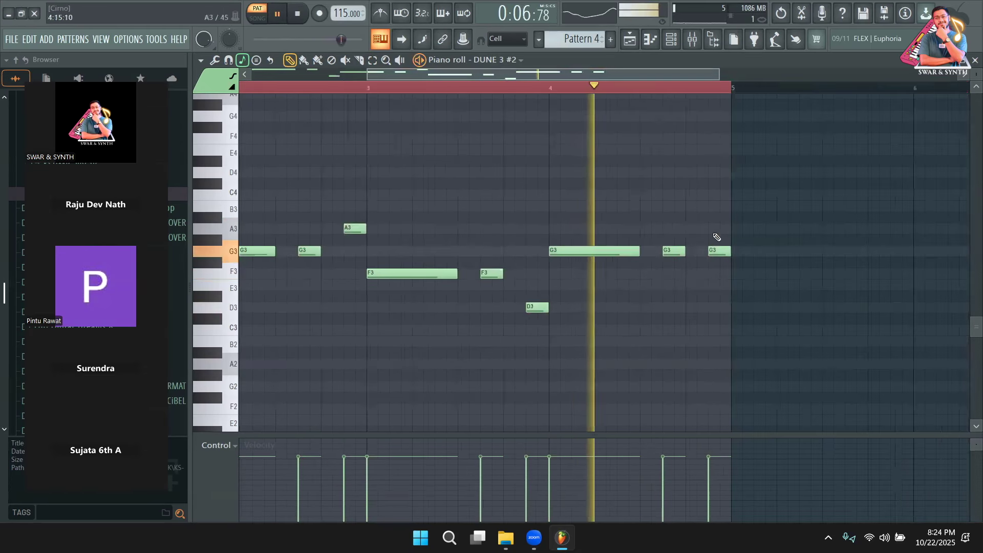
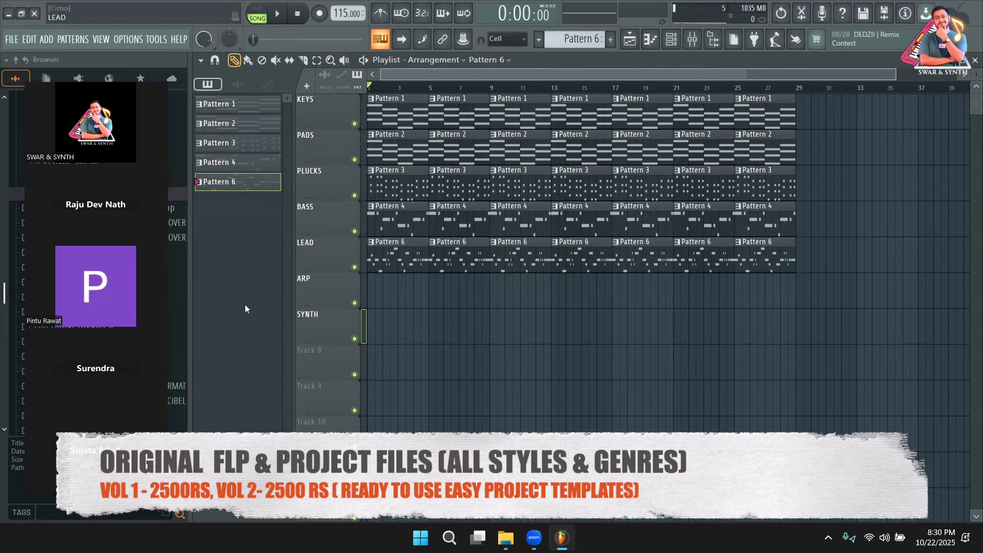
Step: Examine the Pattern 6 lead melody in the piano roll and play back the full arrangement in the playlist
double_click(413, 264)
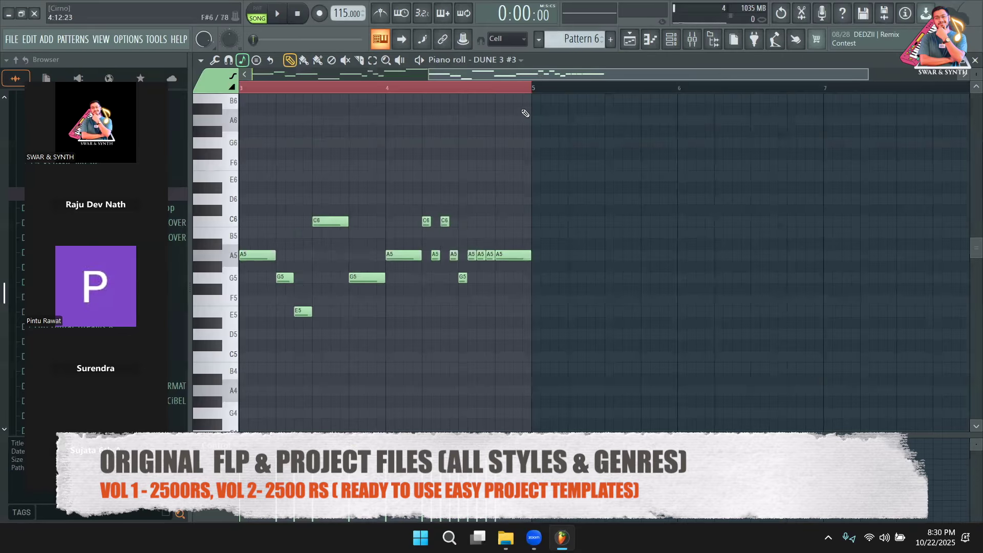
left_click_drag(536, 71, 190, 83)
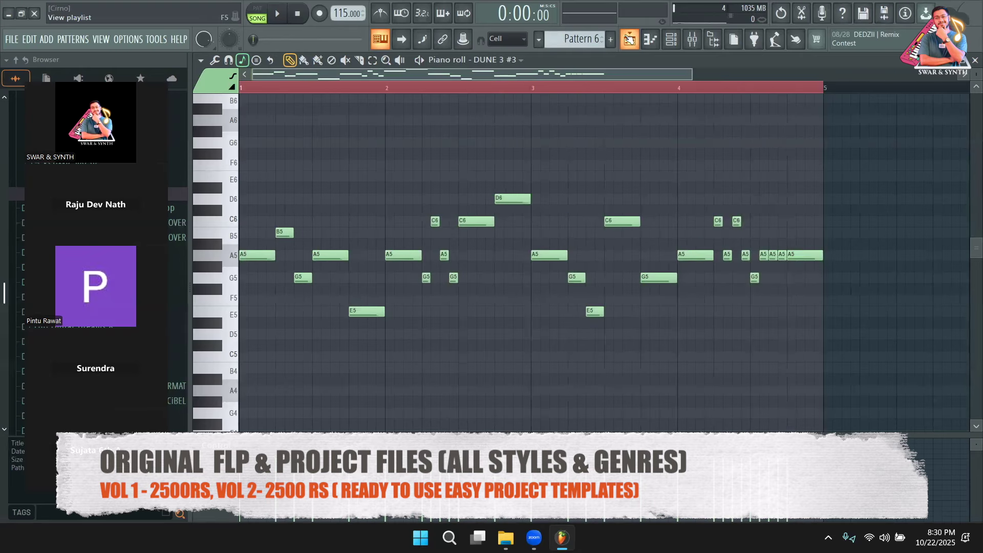
key("F5")
key("space")
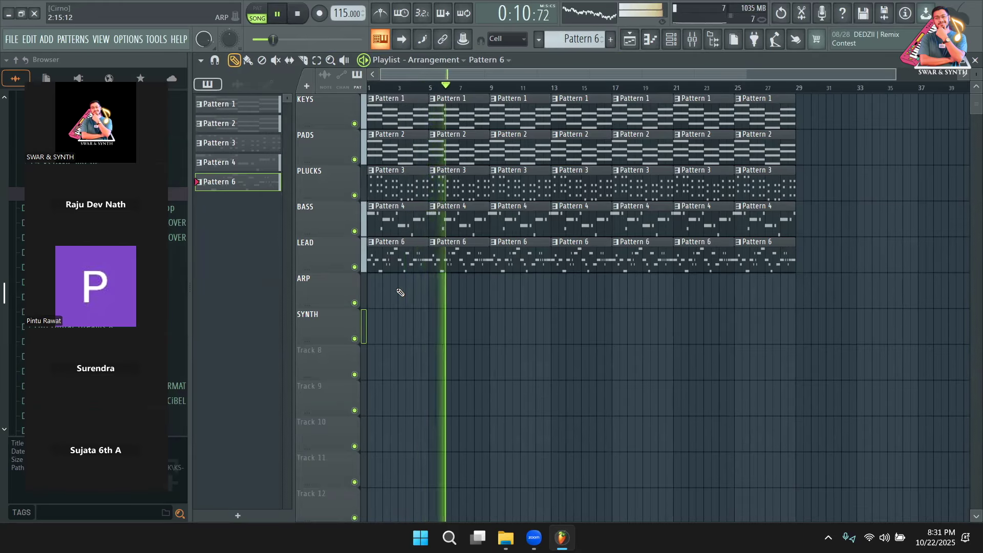
key("space")
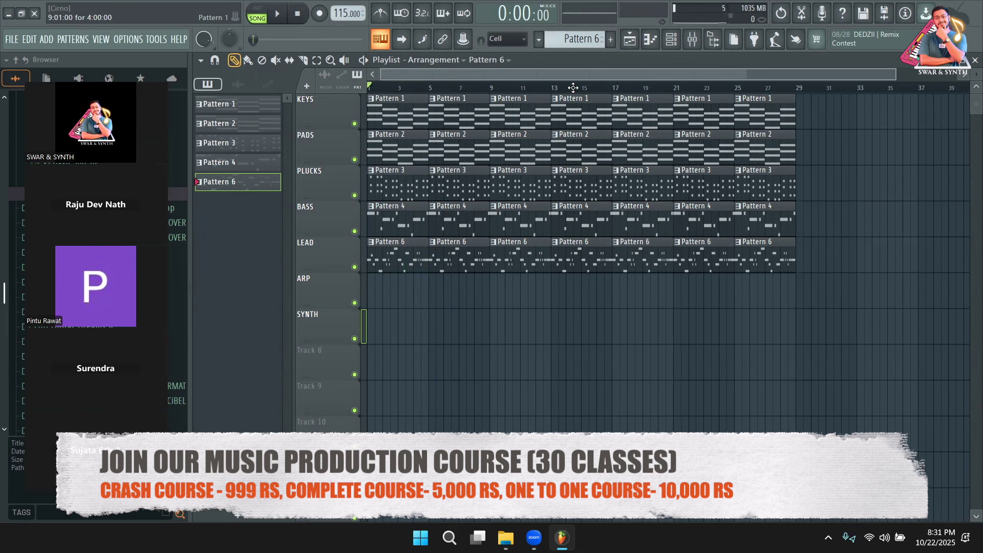
Step: Clone the DUNE 3 #3 channel to create another DUNE 3 instrument
left_click(671, 39)
right_click(309, 305)
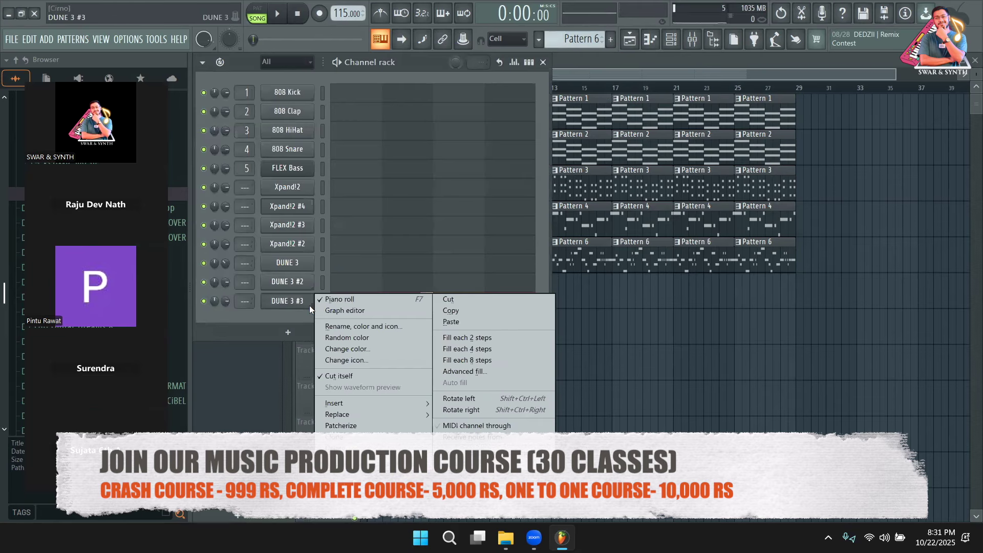
left_click(361, 437)
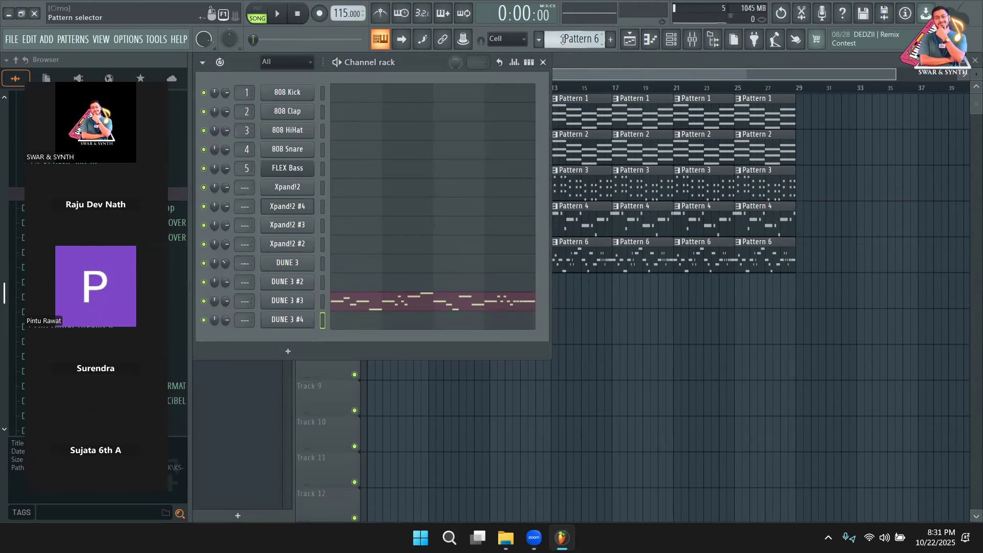
Step: Copy the Xpand!2 chords from Pattern 1 and paste them into the DUNE 3 #4 channel in Pattern 5
scroll(563, 39, "up", 5)
left_click(304, 188)
right_click(304, 188)
key("Escape")
scroll(579, 39, "down", 4)
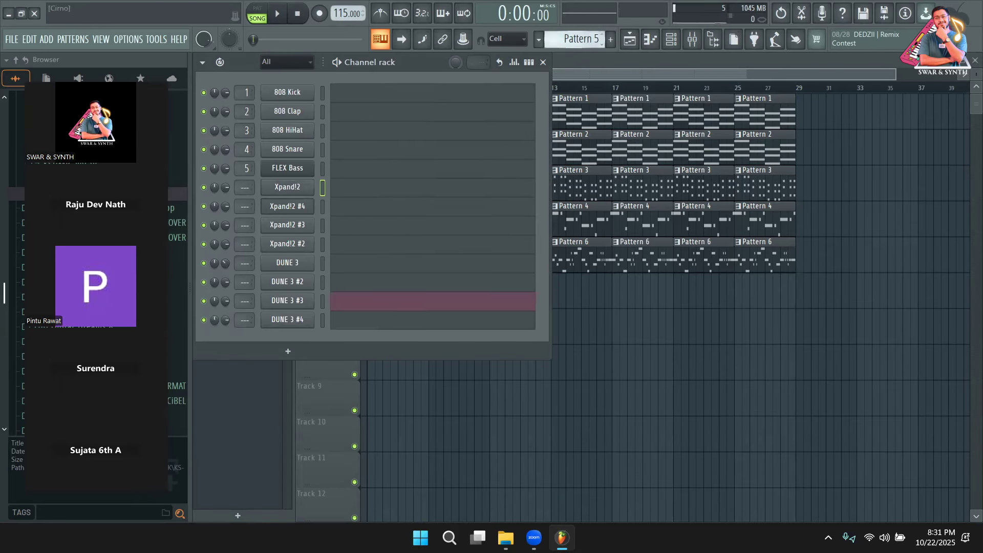
right_click(333, 318)
left_click(462, 341)
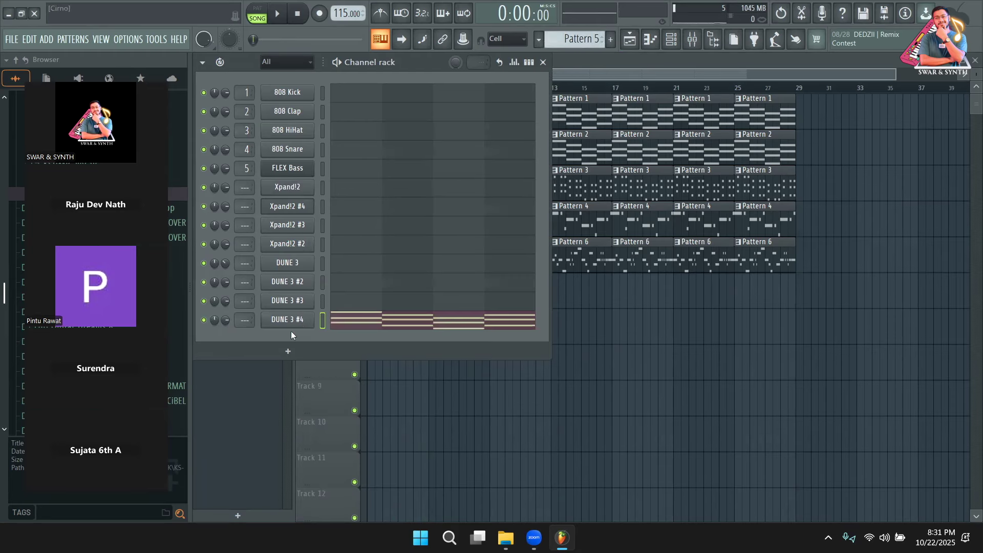
Step: Load the Arp soundbank from DUNE 3 Factory in the DUNE 3 #4 synth
left_click(291, 325)
left_click(471, 160)
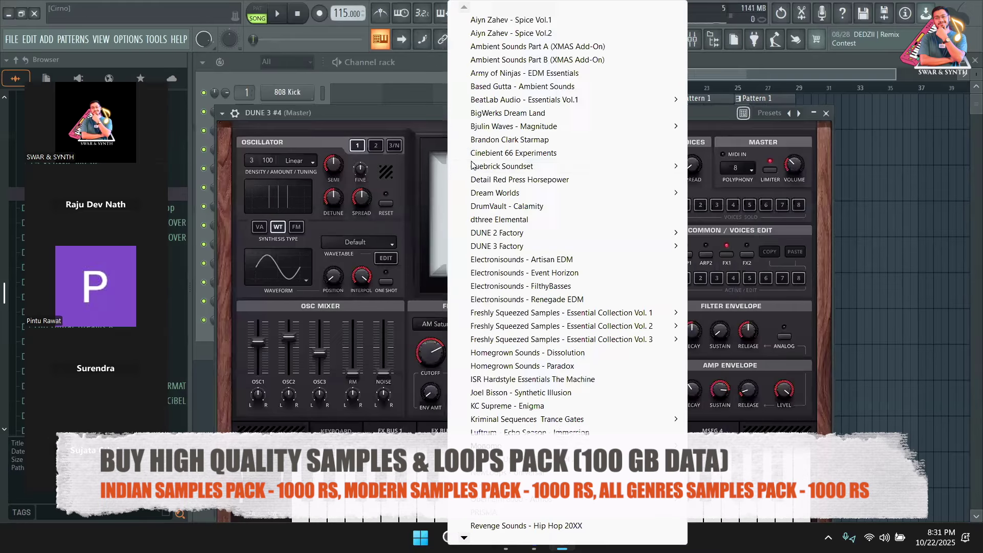
mouse_move(538, 246)
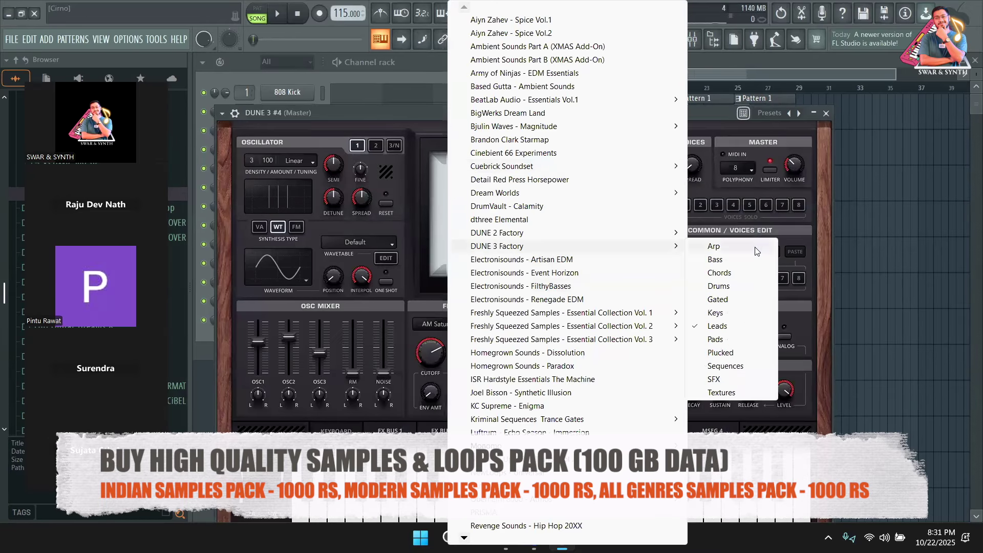
left_click(713, 247)
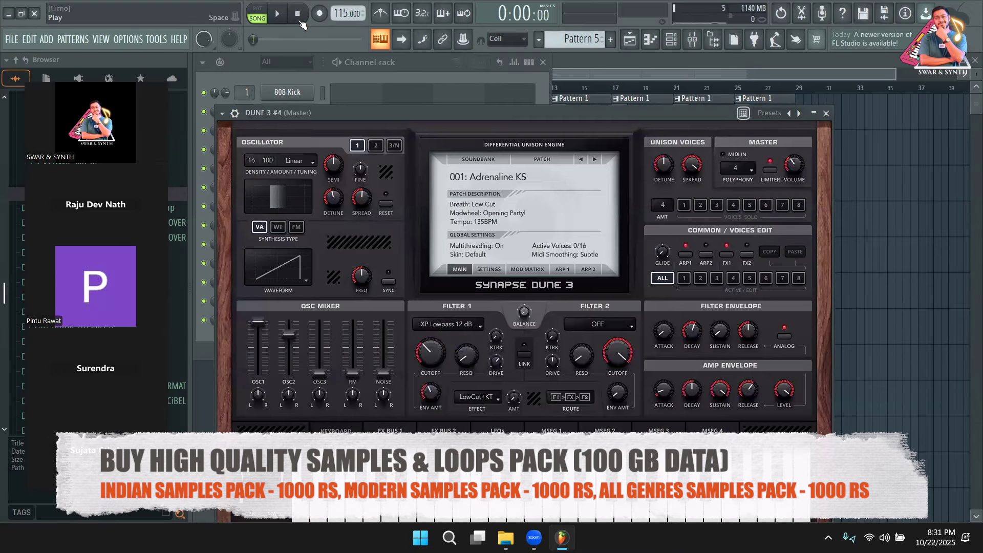
Step: Audition the DUNE 3 #4 arp patches from 001: Adrenaline KS to 007: Blue Oceans KS while playing Pattern 5
key("space")
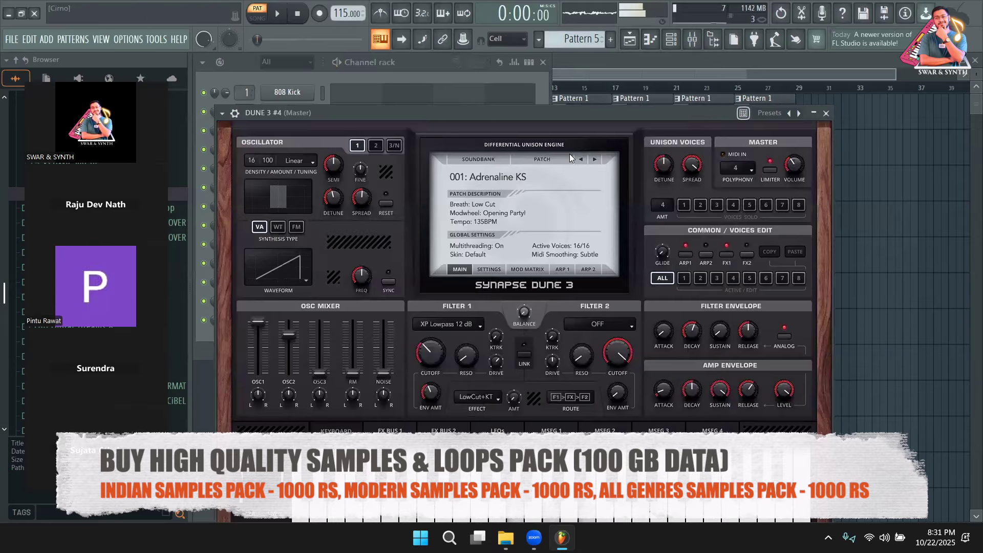
left_click(594, 160)
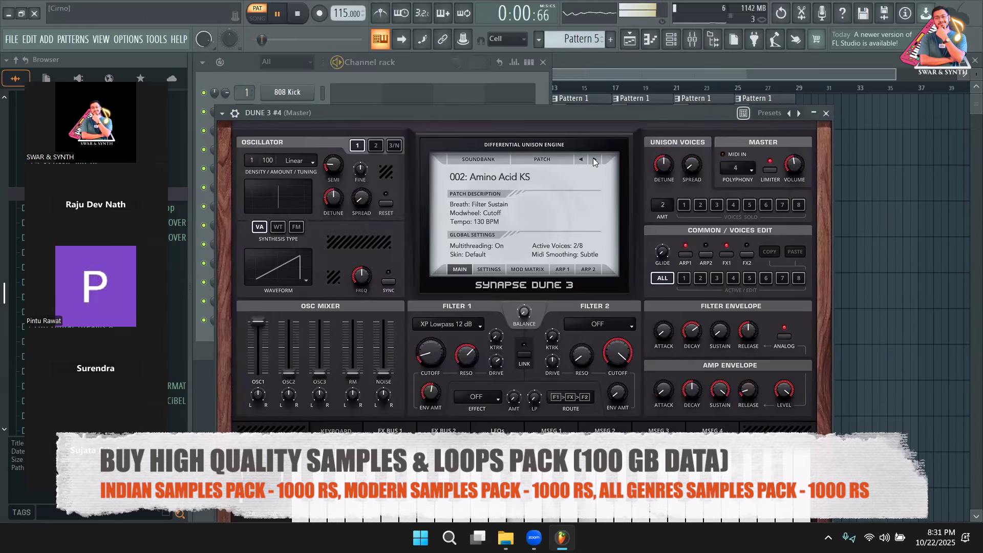
left_click(594, 159)
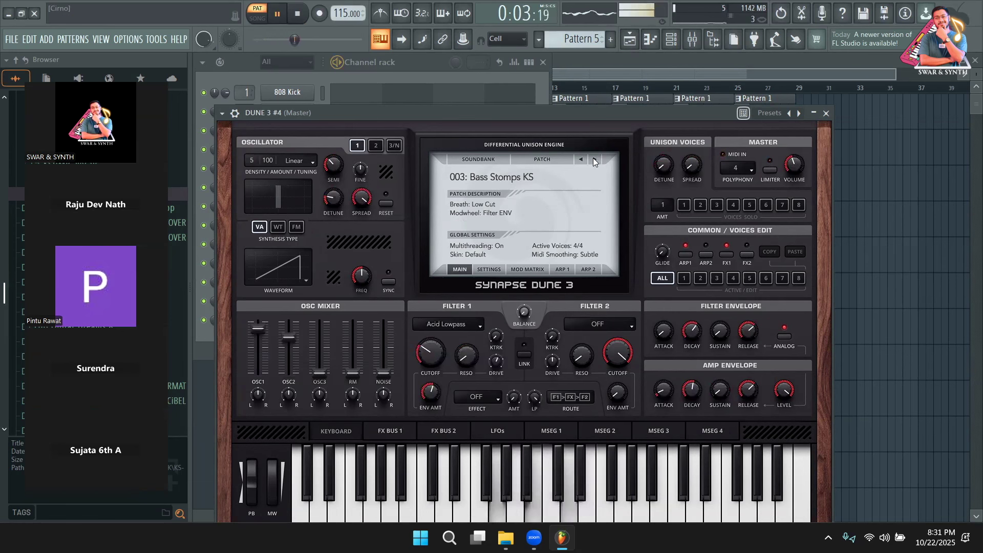
left_click(594, 160)
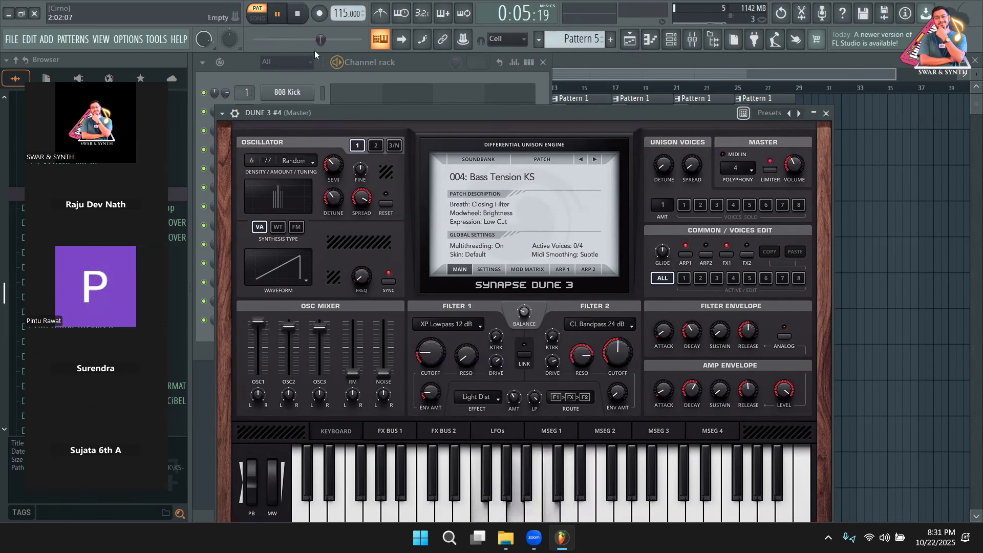
left_click(257, 15)
key("l")
left_click(277, 13)
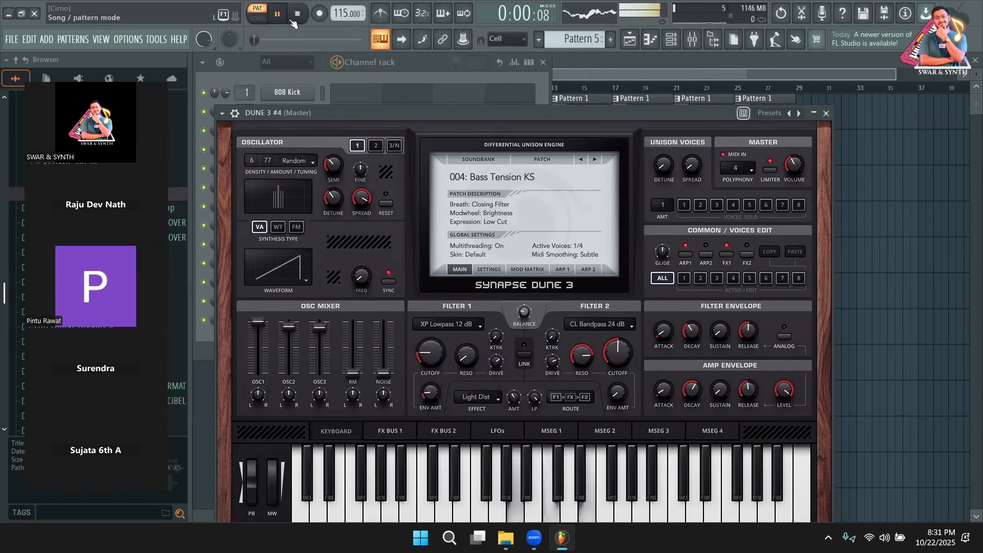
left_click(594, 159)
key("space")
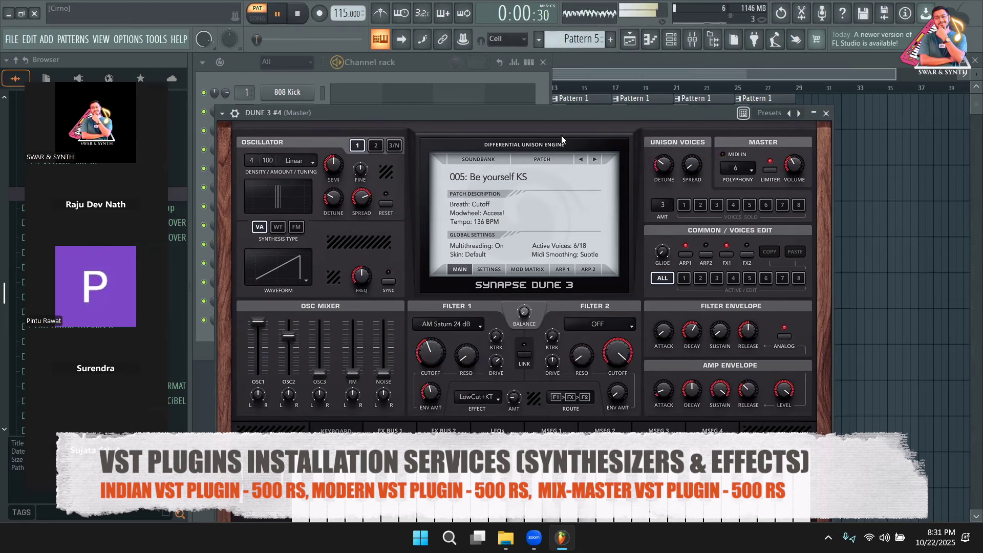
left_click(595, 159)
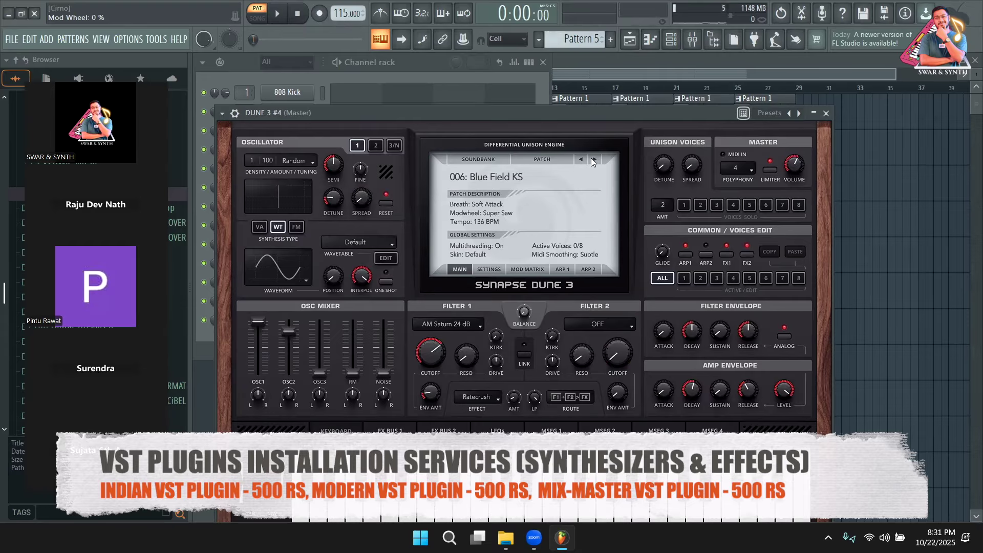
left_click(594, 160)
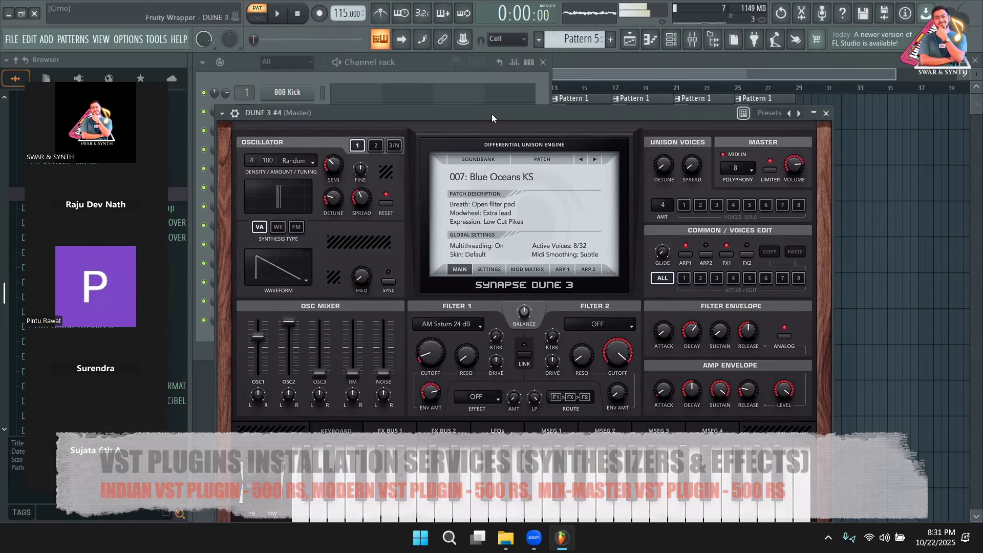
Step: Step through the next arp patches during playback and load 010: Cloud Skimmer ARK in DUNE 3 #4
left_click_drag(491, 116, 509, 92)
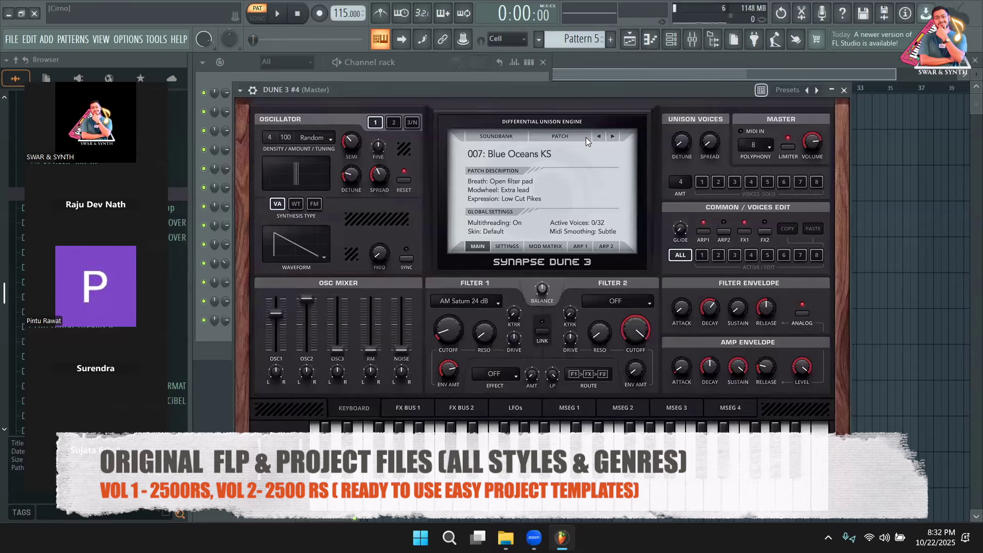
left_click(612, 137)
key("space")
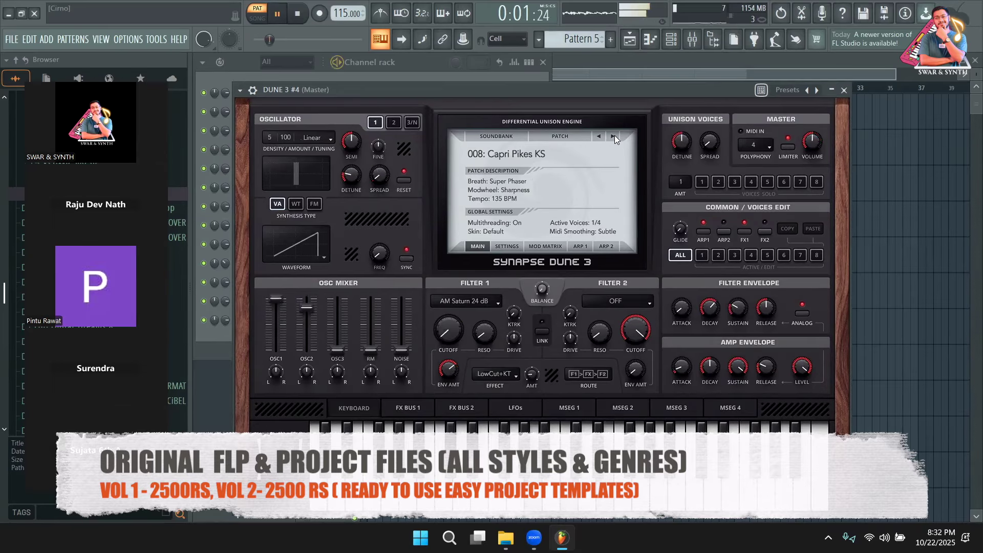
left_click(612, 137)
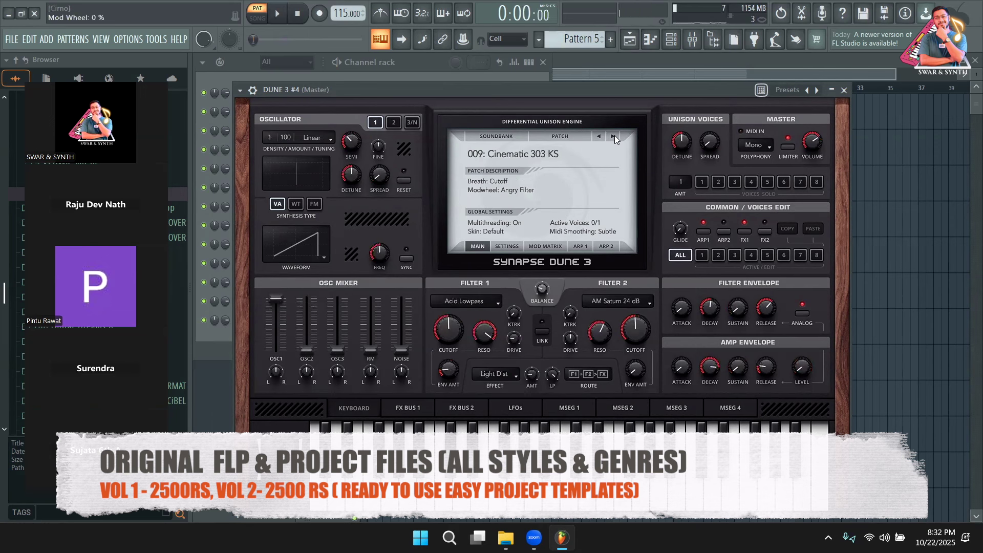
left_click(614, 137)
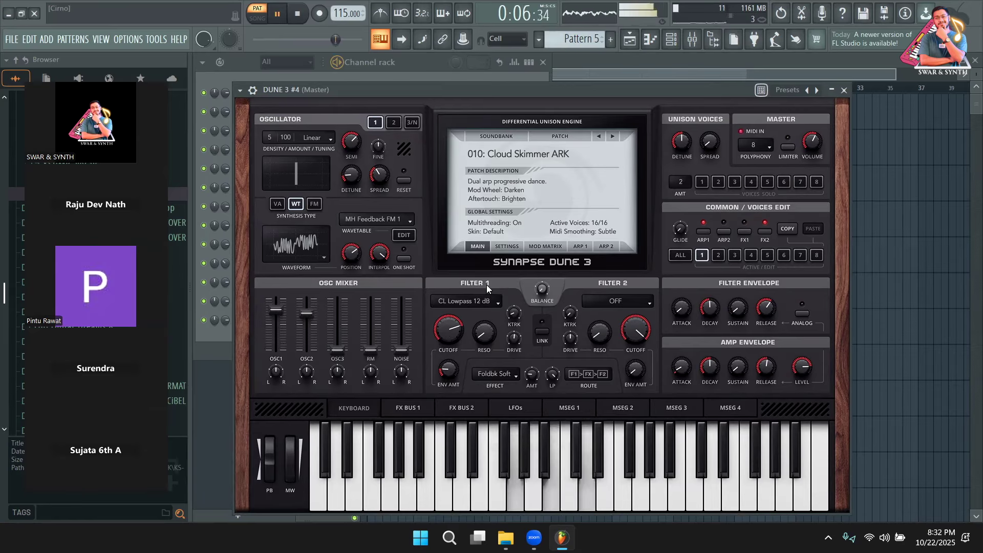
Step: Place Pattern 5 clips at bars 1 and 5 of the ARP track in the playlist
key("F5")
key("space")
left_click(376, 291)
left_click_drag(377, 291, 369, 291)
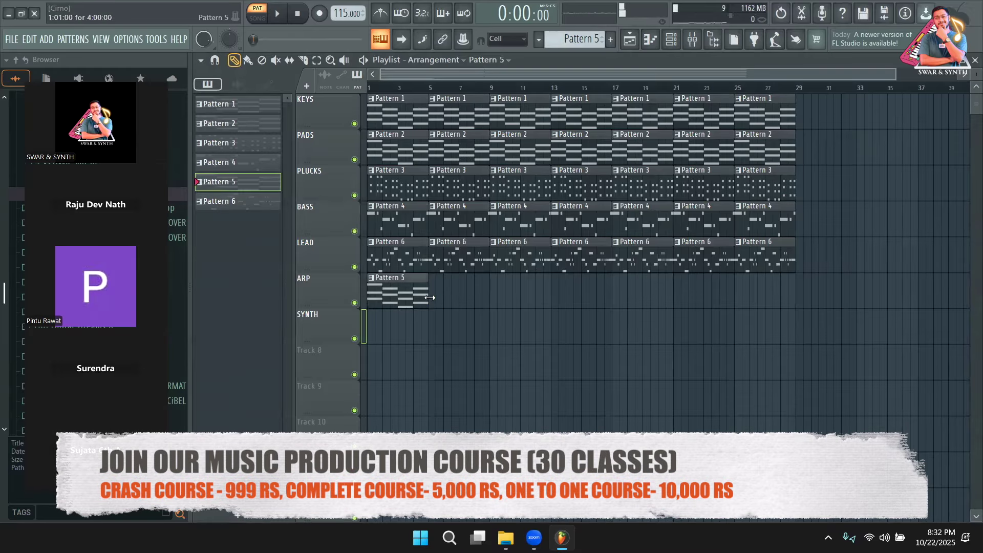
left_click(438, 297)
left_click_drag(438, 297, 434, 292)
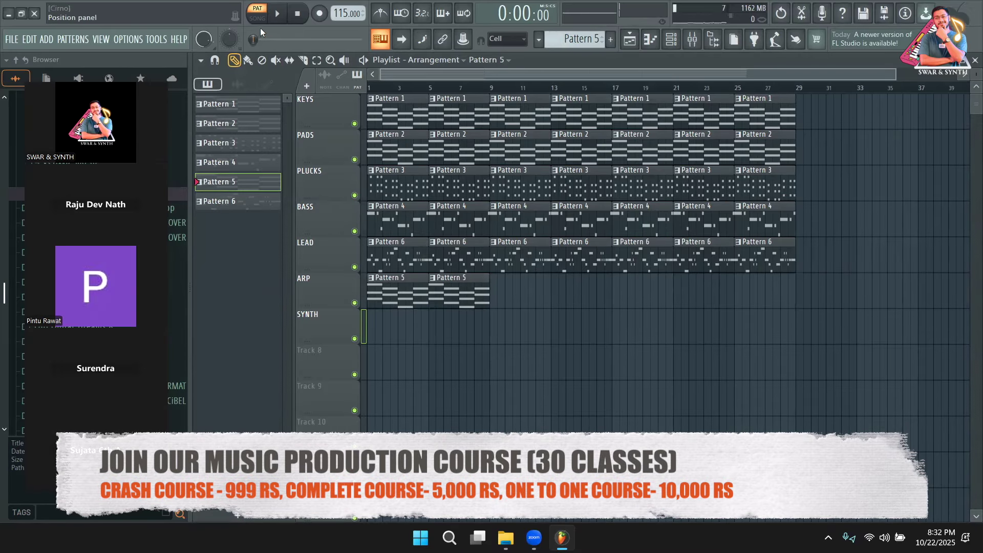
Step: Play the arrangement in song mode and paint Pattern 5 across the ARP track up to bar 29
left_click(258, 19)
key("space")
left_click(247, 59)
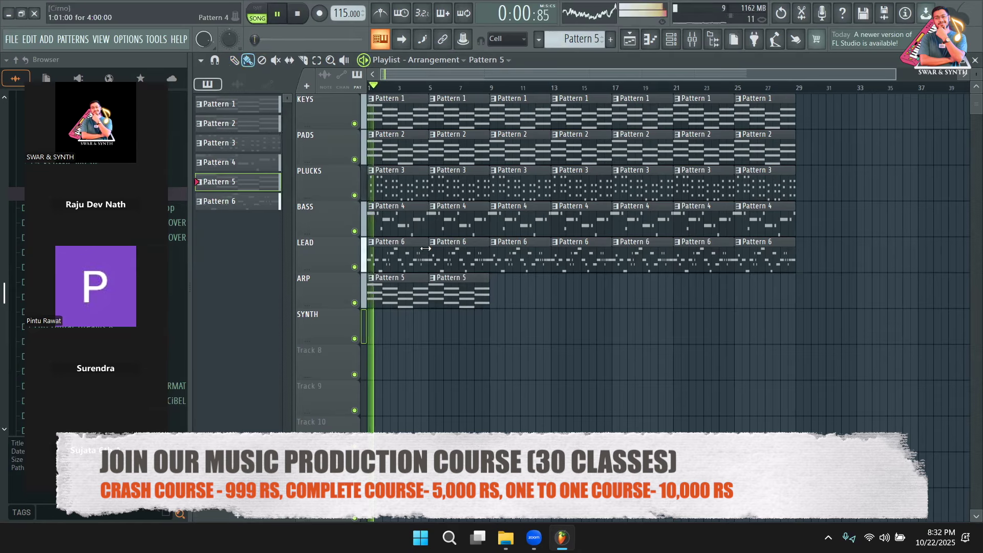
left_click_drag(494, 292, 864, 312)
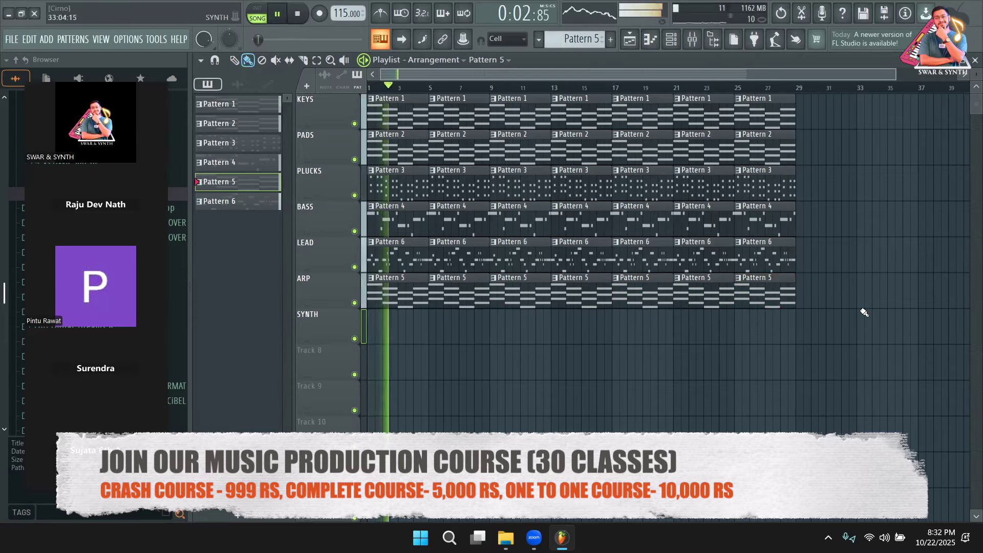
key("p")
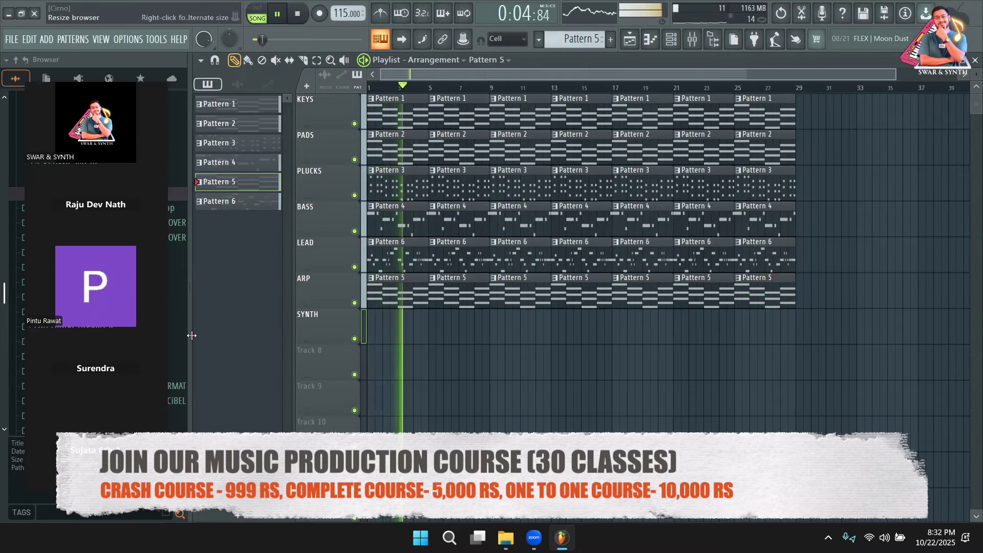
Step: Replace the four short G5, C6, A5 and G5 notes in bar 2 of the Pattern 6 lead with one longer G5
double_click(489, 248)
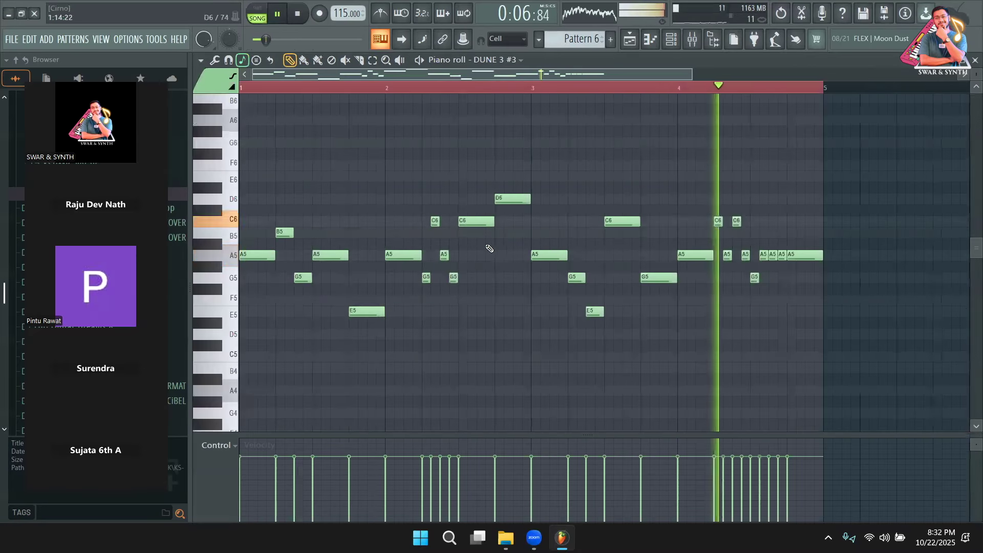
right_click(434, 221)
right_click(444, 254)
right_click(453, 277)
right_click(426, 277)
left_click(428, 278)
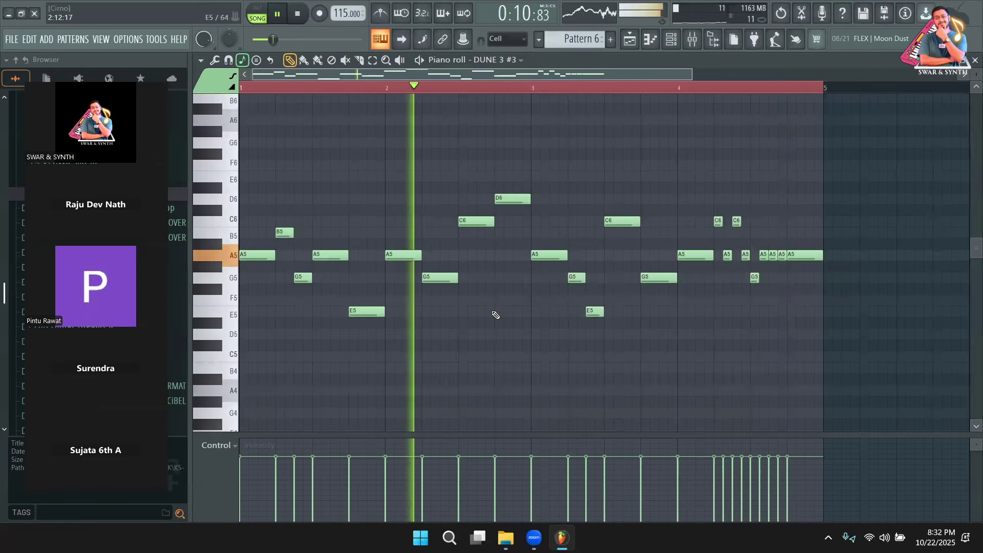
Step: Simplify the bar 4 run of the lead with one longer C6, one longer A5, and an E5 after the short G5
right_click(727, 254)
right_click(737, 221)
right_click(718, 221)
left_click(727, 232)
right_click(727, 232)
left_click(717, 220)
mouse_move(724, 222)
left_mouse_down()
mouse_move(741, 221)
mouse_move(732, 222)
left_mouse_up()
right_click(744, 254)
left_click(737, 255)
right_click(763, 255)
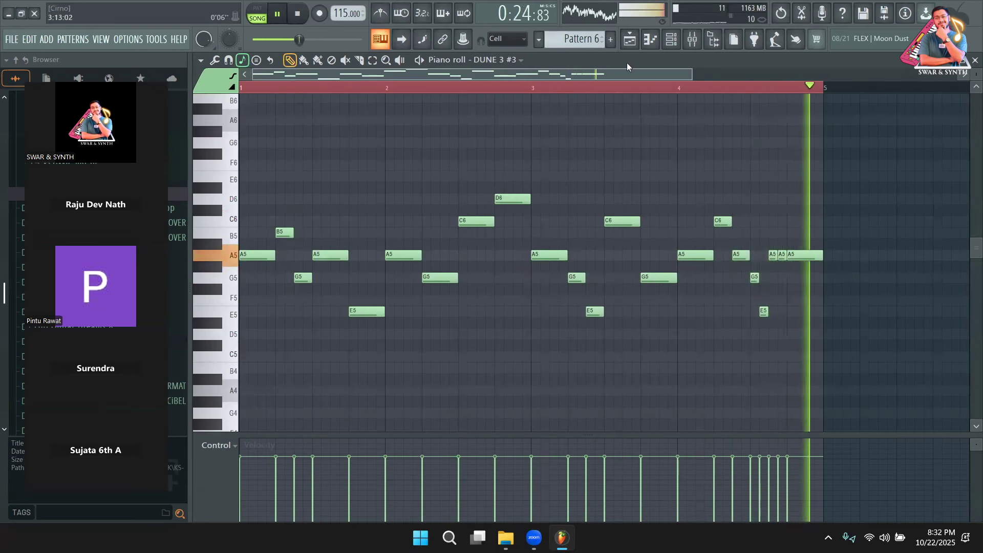
left_click(630, 40)
key("space")
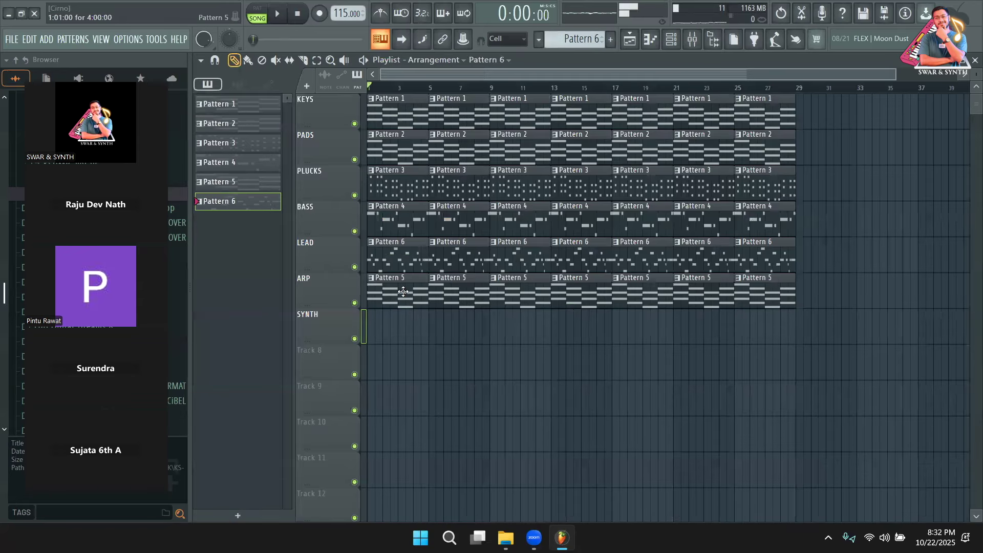
Step: Examine the DUNE 3 #4 Cloud Skimmer ARK patch and play back its sustained chords in Pattern 5
left_click(671, 39)
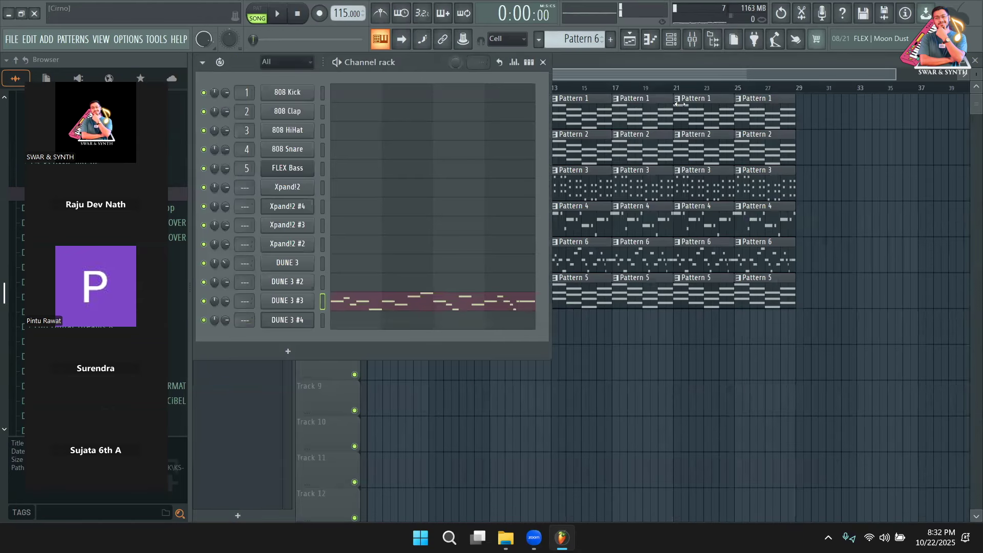
left_click(672, 344)
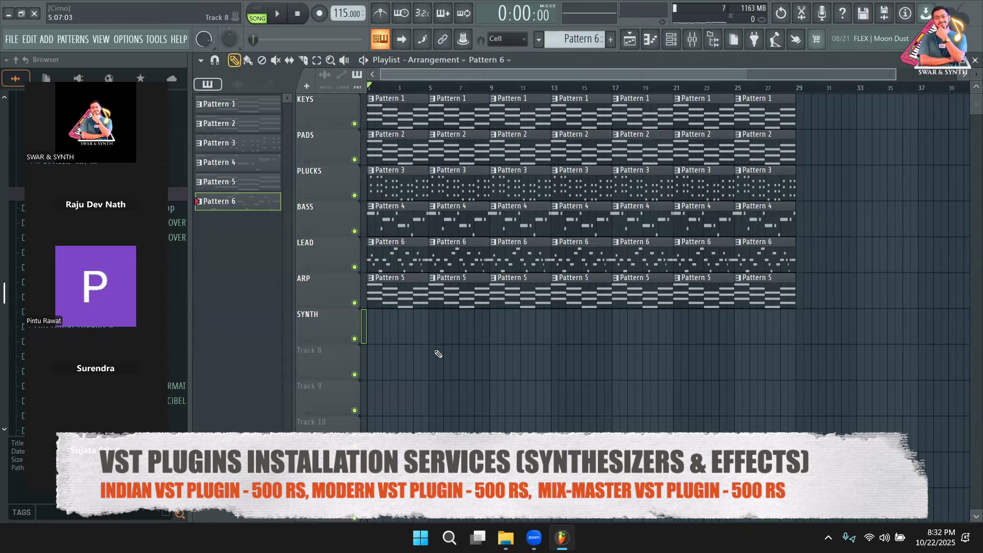
double_click(420, 299)
left_click(672, 39)
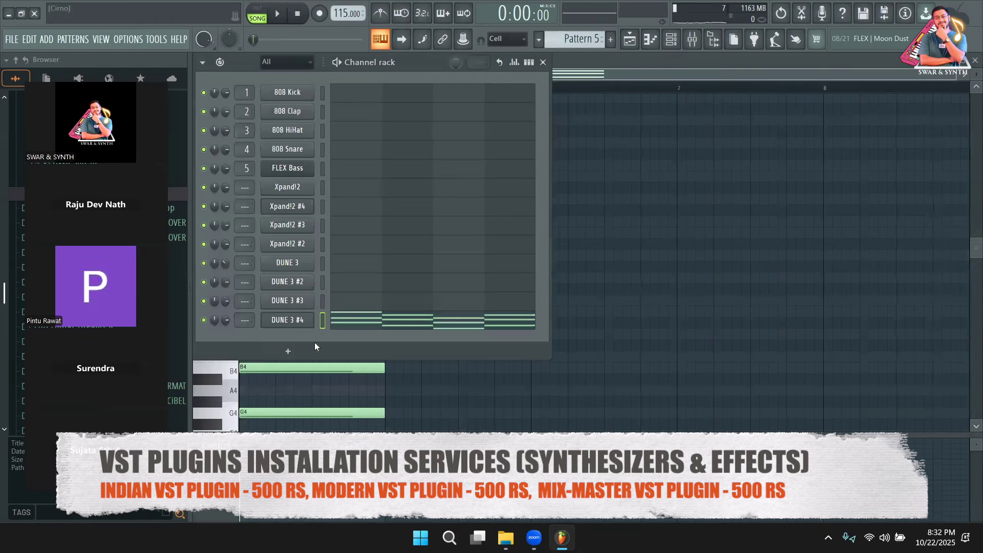
left_click(287, 320)
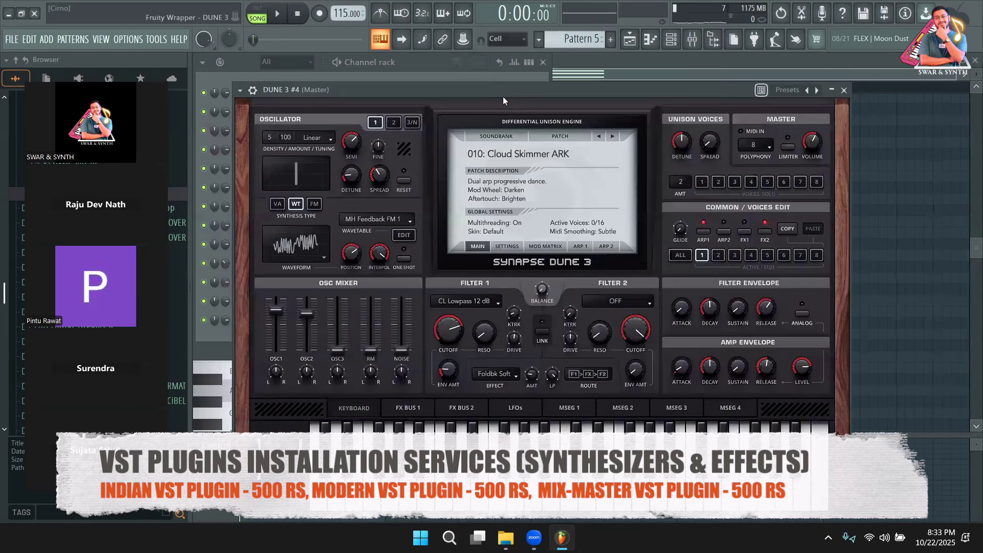
left_click_drag(503, 96, 501, 75)
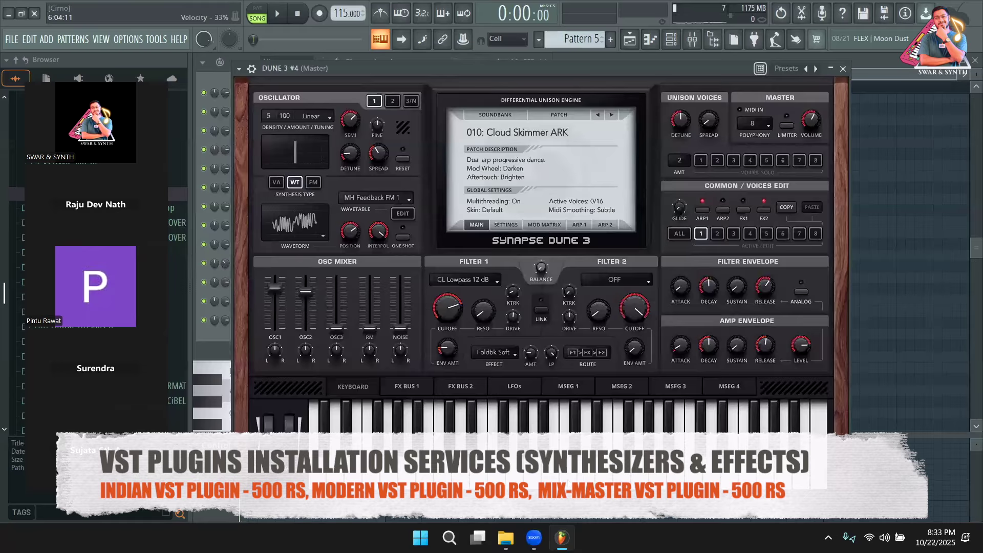
left_click(567, 479)
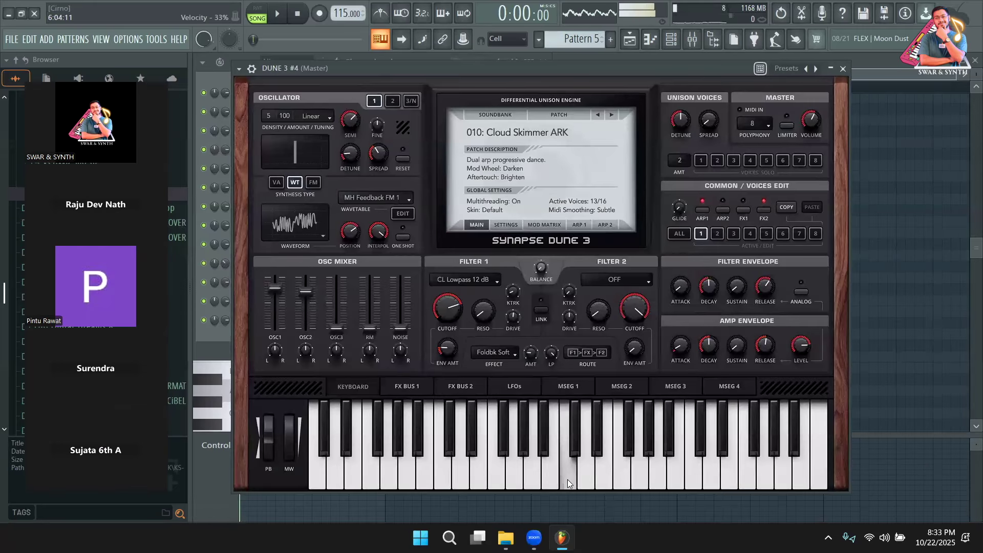
key("F6")
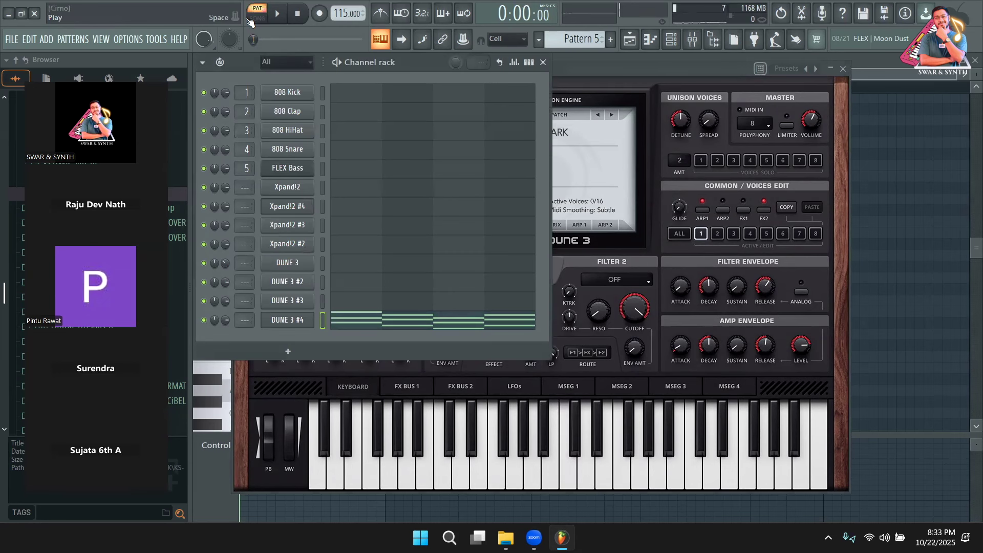
key("space")
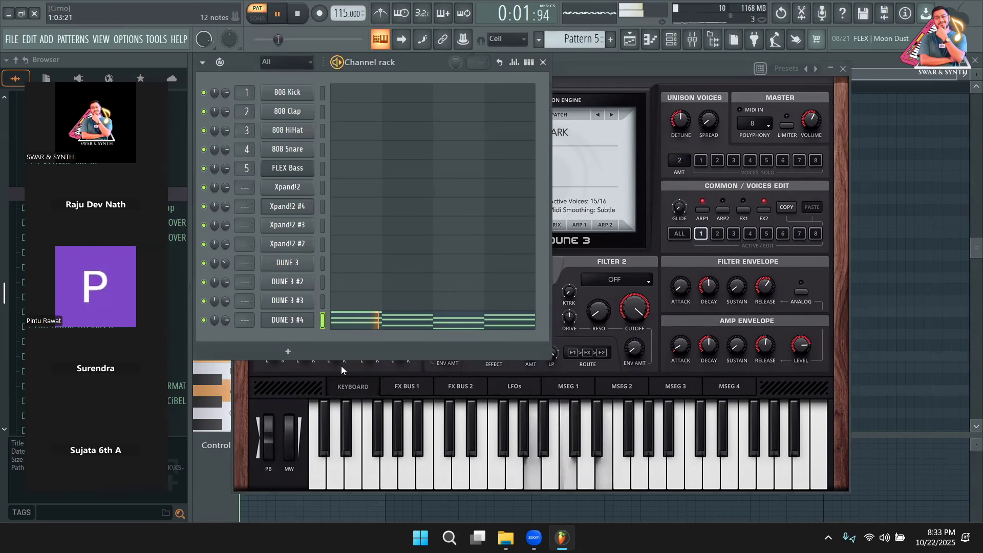
left_click(389, 320)
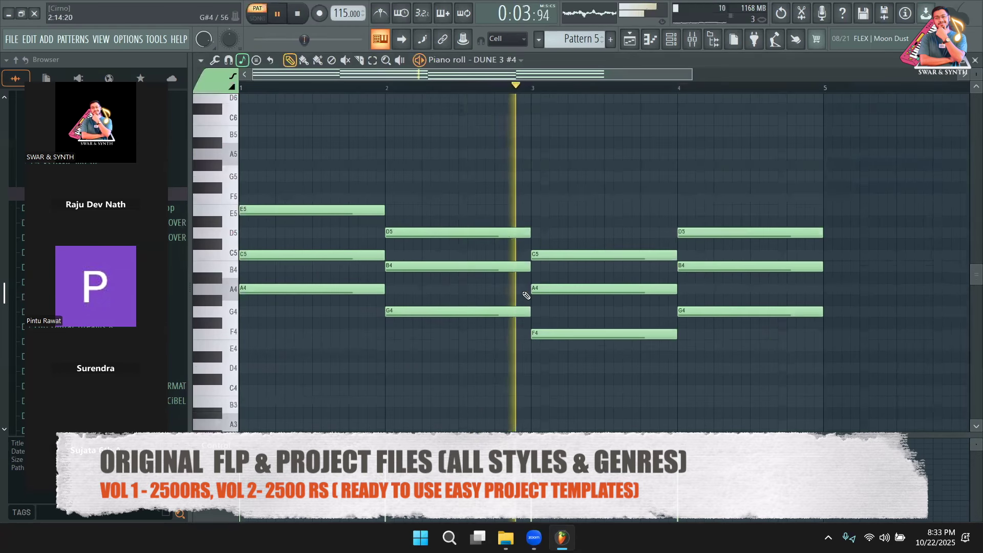
Step: Stop playback, set the tempo to 110 BPM and clone the DUNE 3 #4 channel
key("F6")
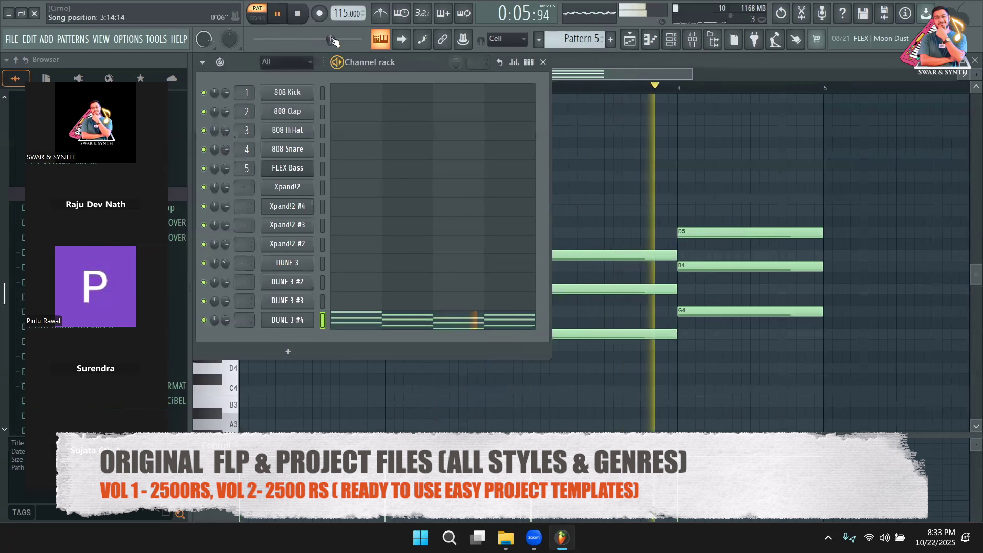
key("space")
scroll(347, 13, "down", 2)
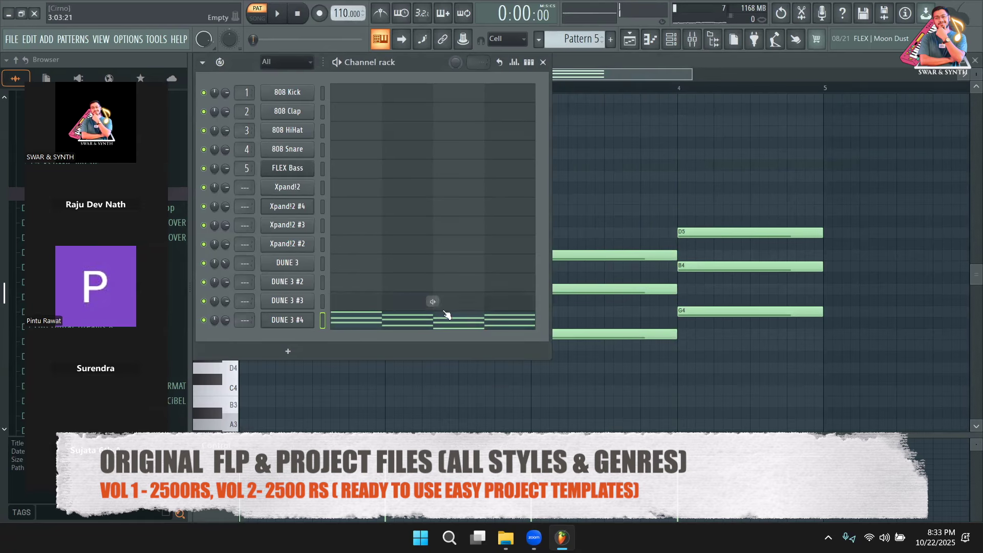
right_click(287, 320)
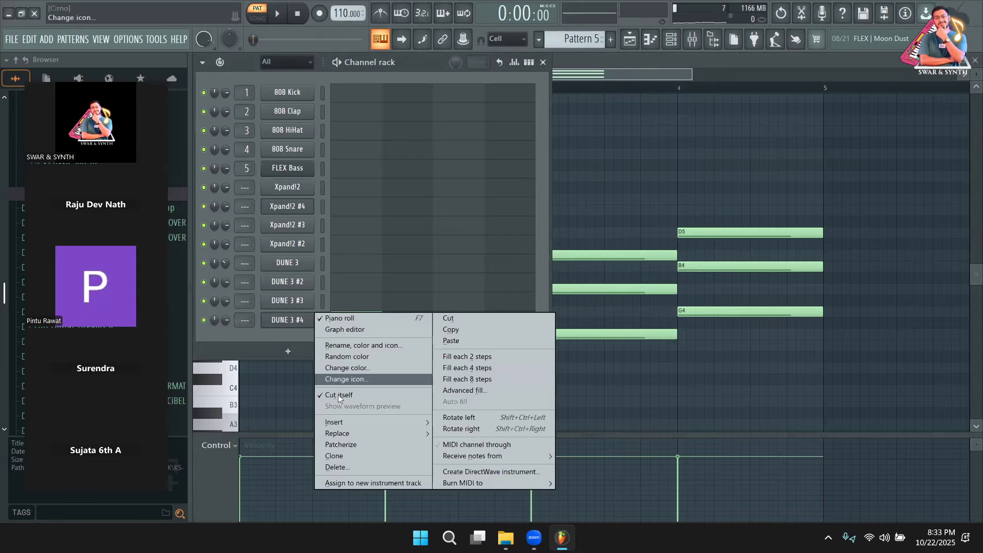
left_click(345, 456)
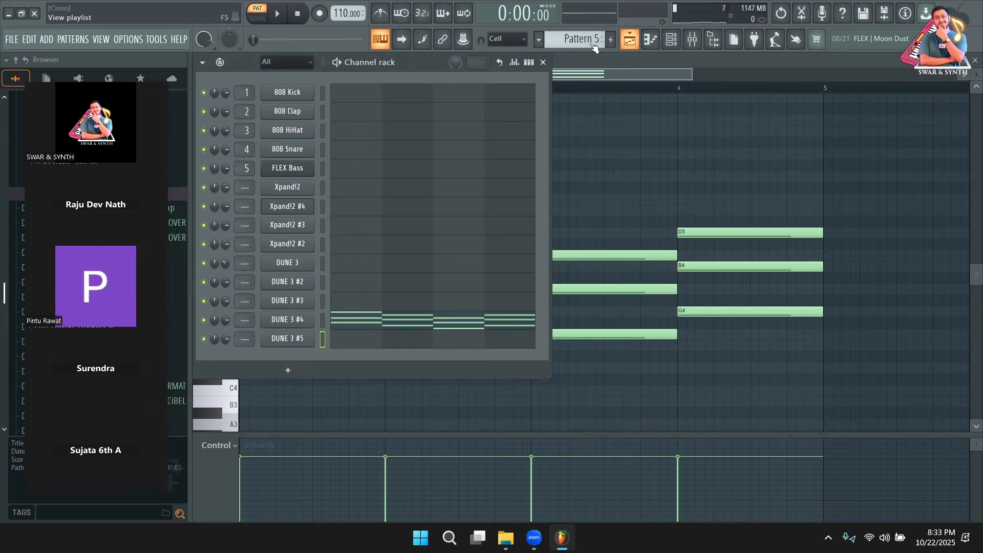
Step: Place Pattern 5 clips at bars 1 and 5 of the SYNTH track in the playlist
left_click(630, 39)
left_click(404, 355)
left_click_drag(403, 355, 372, 319)
left_click(444, 329)
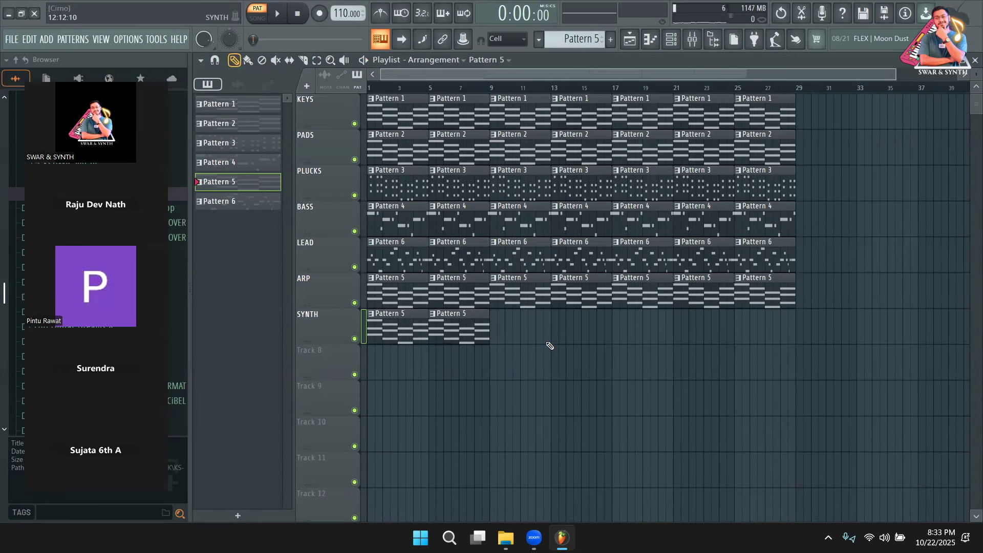
Step: Delete both Pattern 5 clips from the SYNTH track and switch to the empty Pattern 7
right_click(481, 338)
right_click(399, 330)
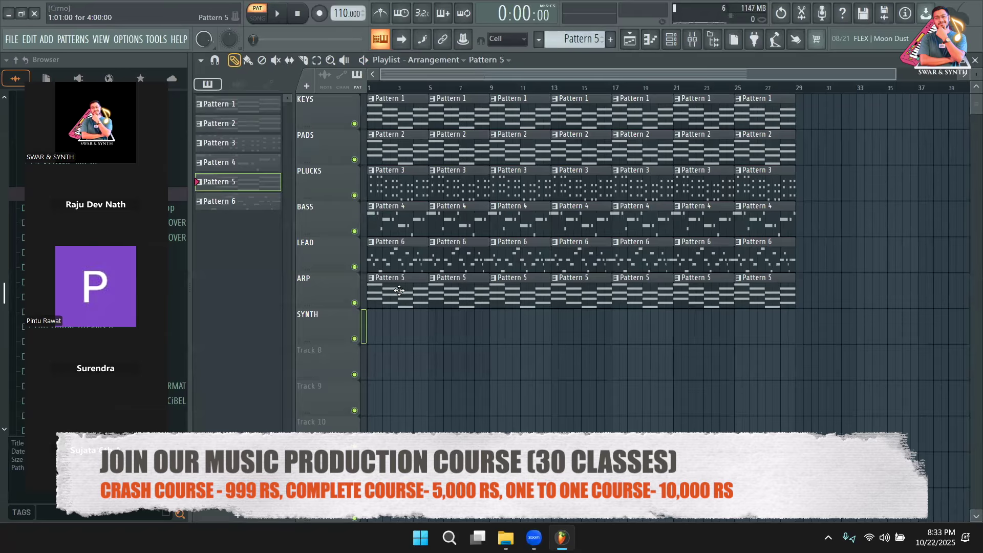
left_click(671, 40)
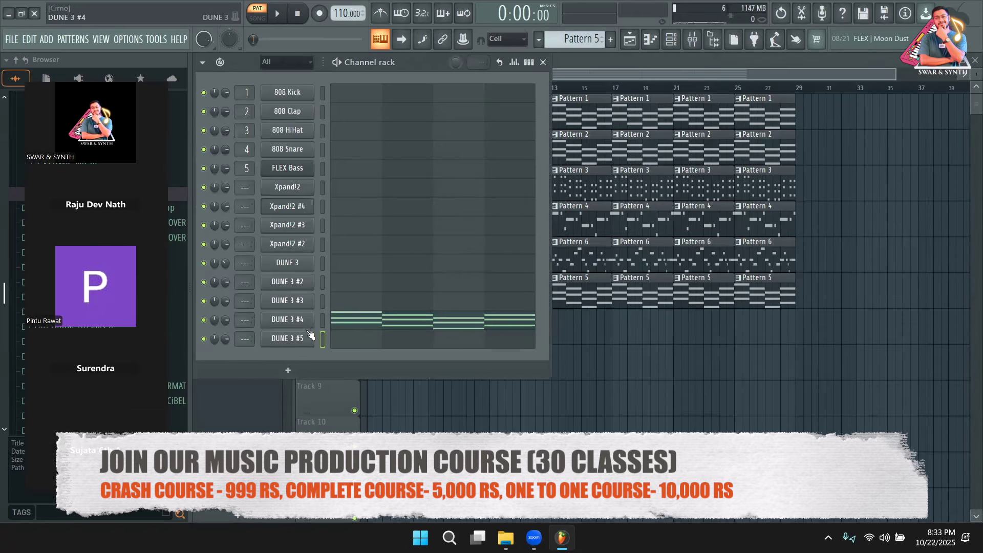
right_click(301, 338)
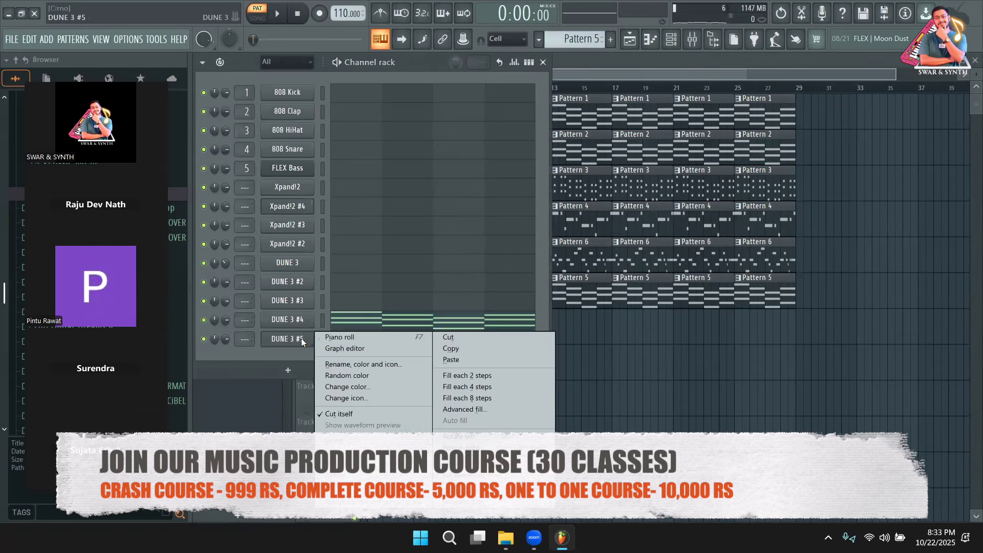
left_click(419, 69)
scroll(581, 38, "down", 2)
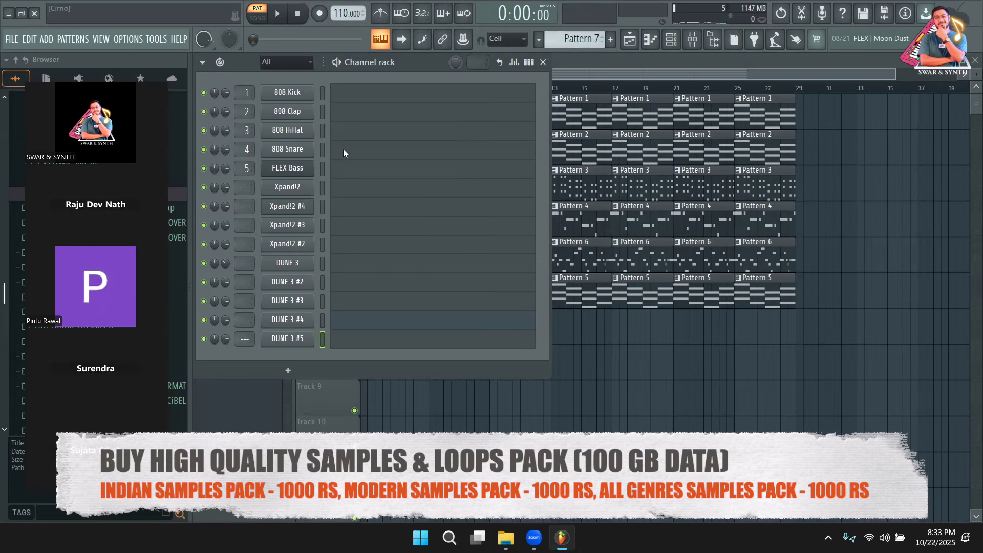
Step: Open the DUNE 3 #5 instrument and load the Synths soundbank from DUNE 2 Factory
left_click(290, 343)
left_click_drag(459, 86, 346, 62)
left_click(404, 106)
mouse_move(425, 199)
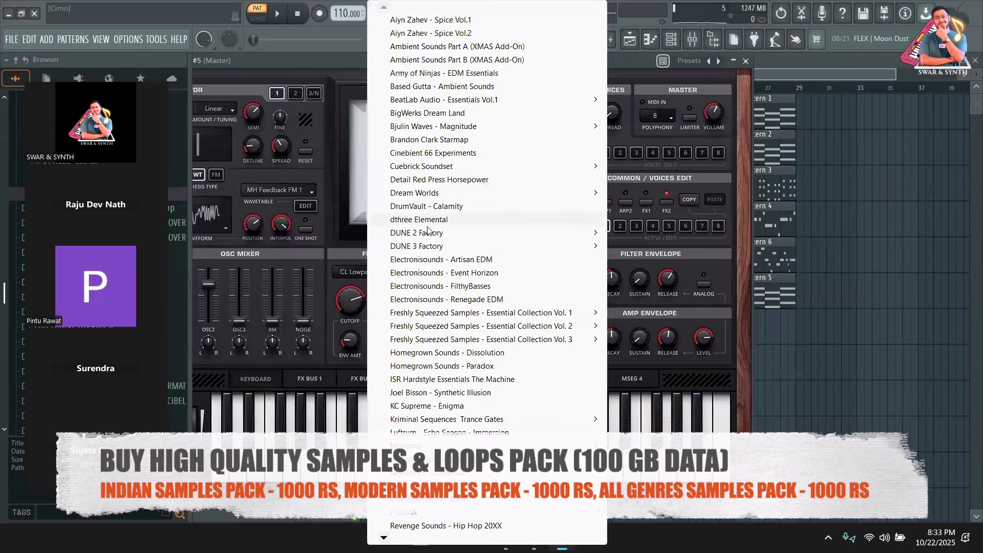
mouse_move(428, 233)
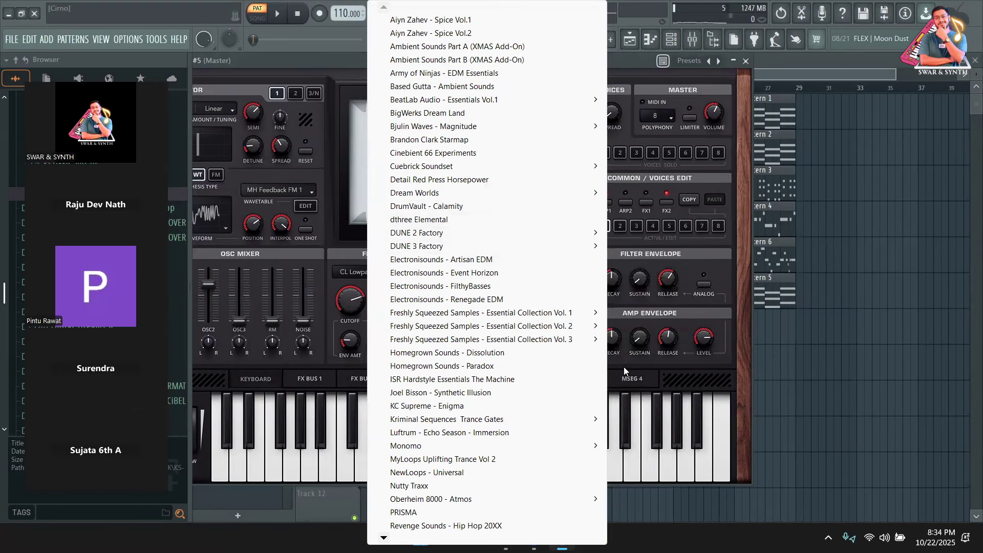
mouse_move(571, 249)
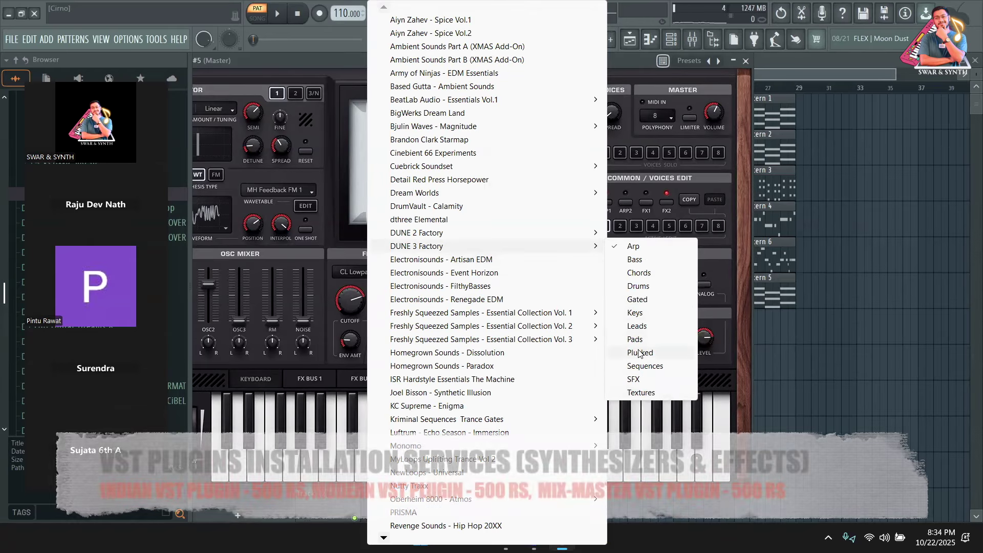
mouse_move(577, 236)
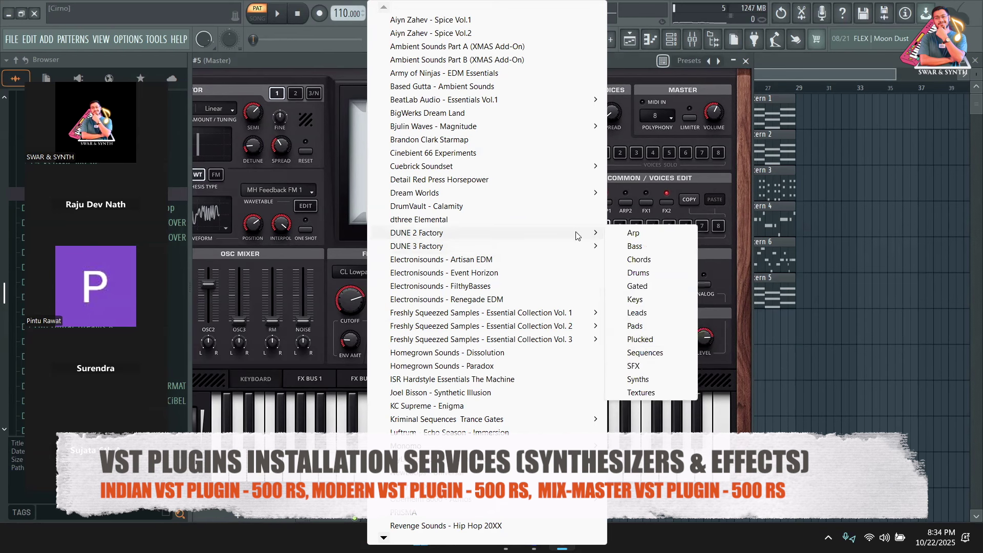
left_click(639, 379)
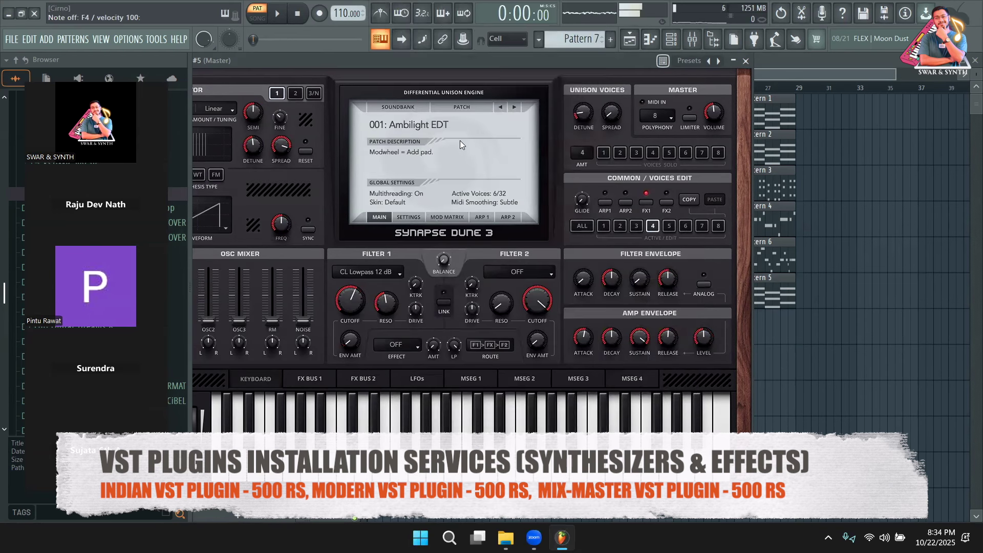
Step: Audition the Synths patches one after another up to 012: Dawn Chill EDT and close the instrument
left_click(514, 108)
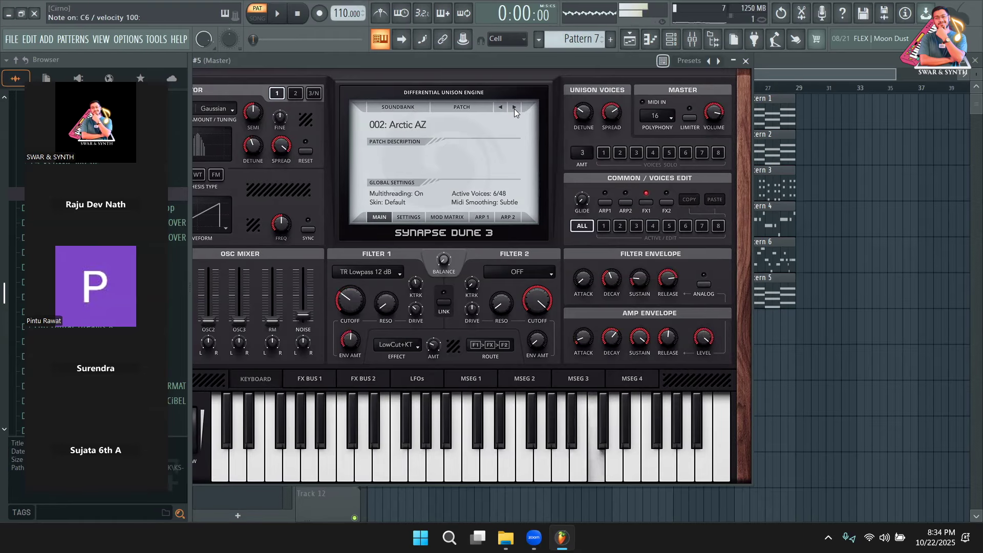
left_click(514, 107)
left_click(514, 108)
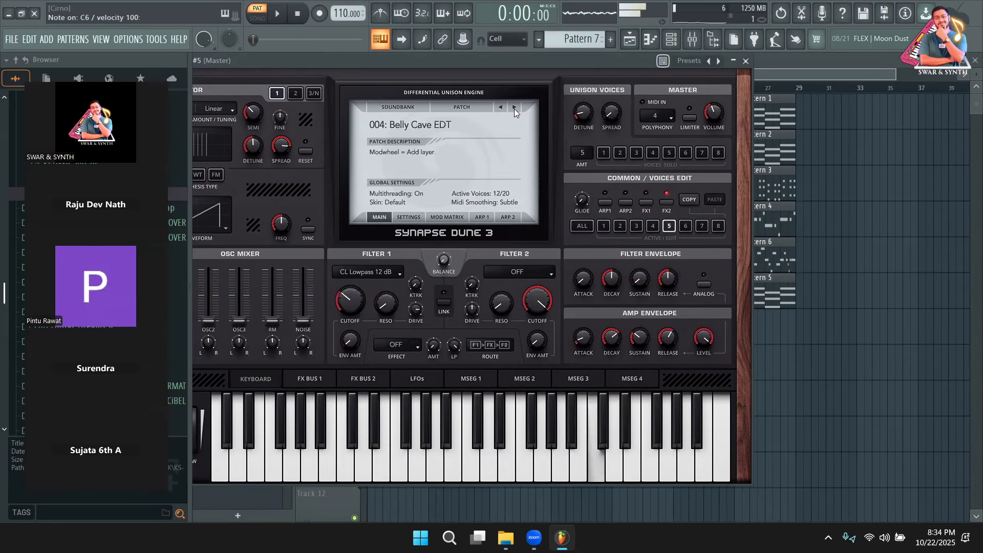
left_click(514, 107)
left_click(515, 108)
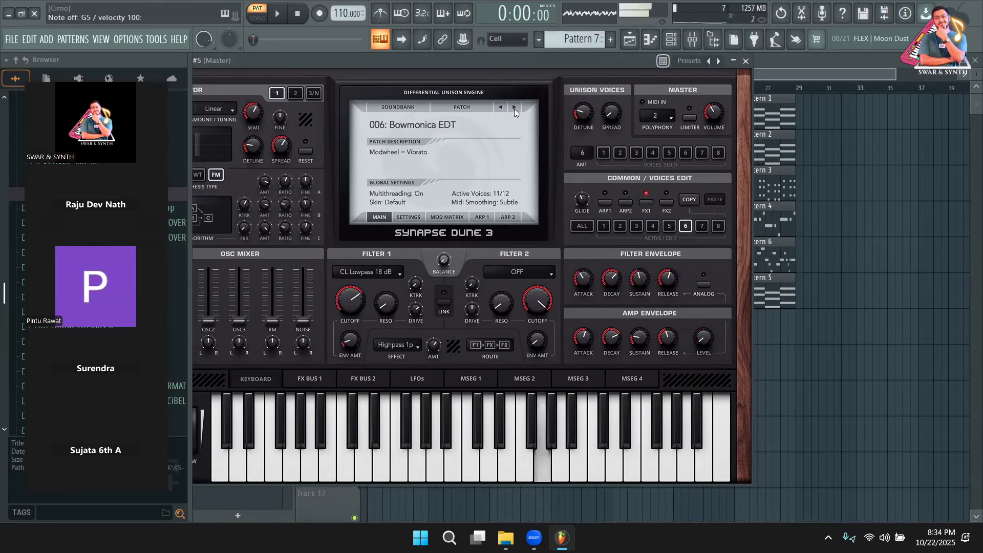
left_click(514, 108)
left_click(514, 108)
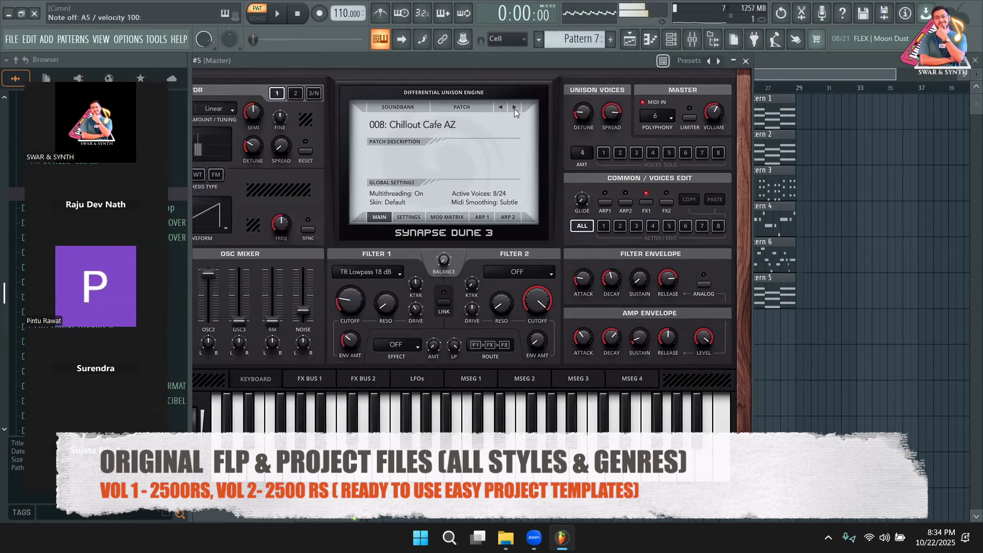
left_click(514, 107)
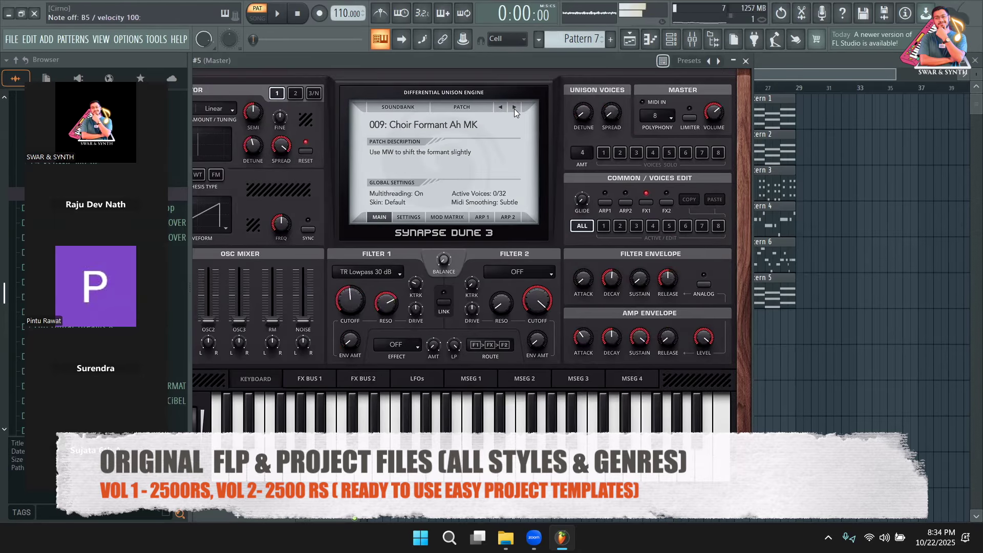
left_click(514, 108)
left_click(514, 107)
left_click(515, 108)
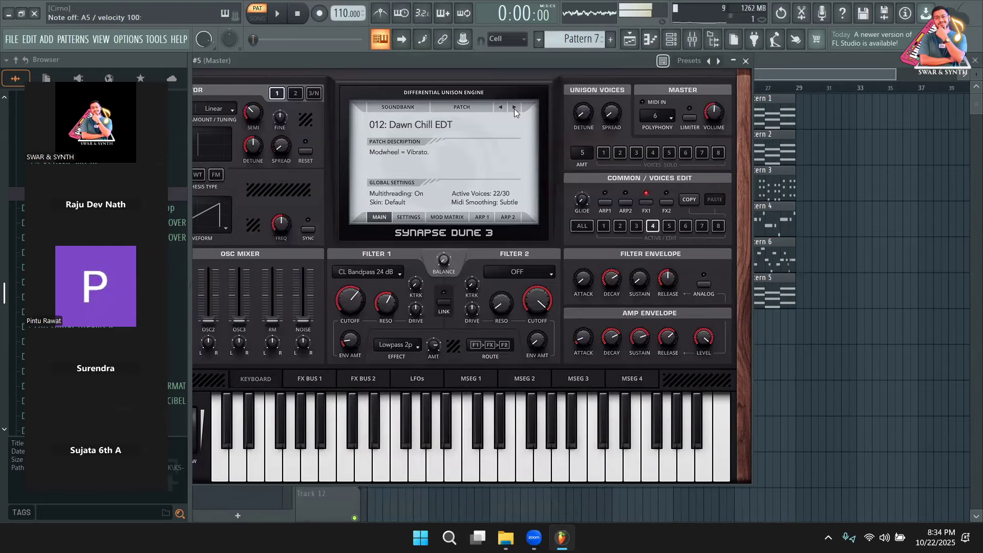
left_click(737, 61)
Step: Switch playback to song mode and solo the LEAD track in the playlist
key("F6")
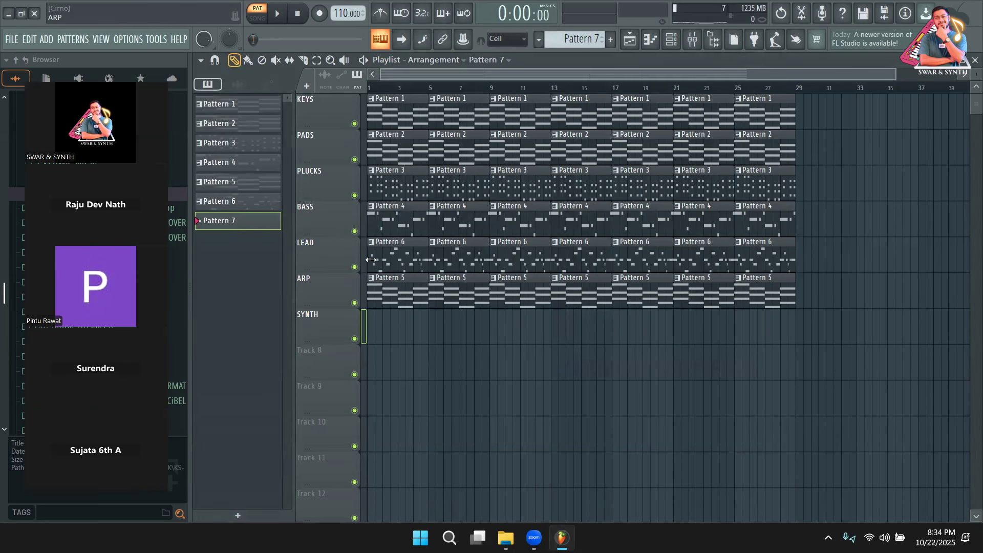
right_click(355, 231)
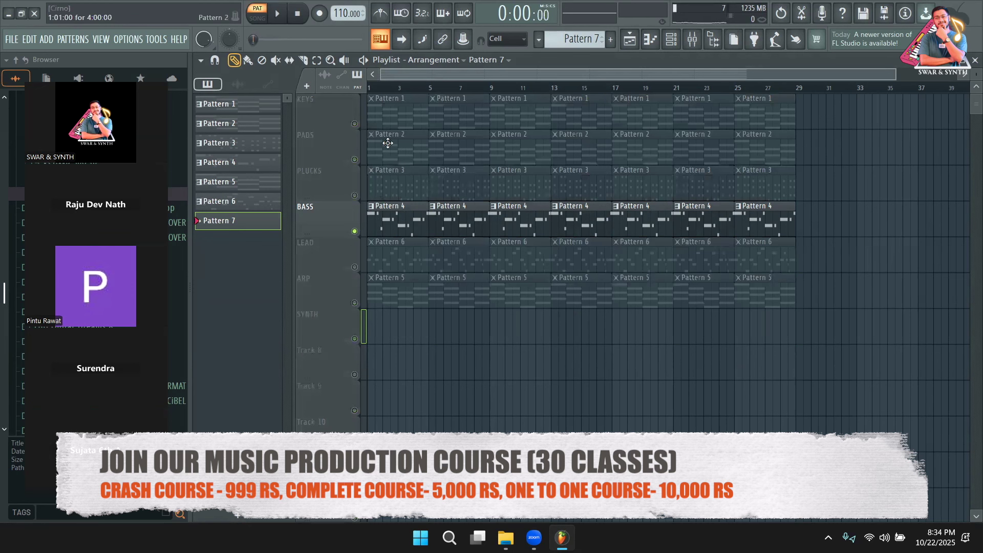
key("l")
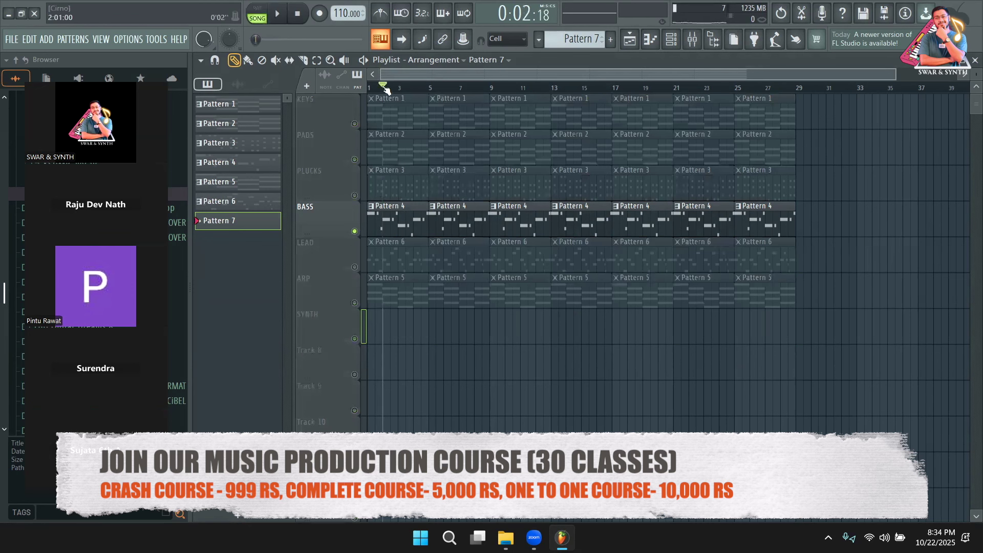
right_click(358, 266)
key("space")
key("space")
Step: Place a Pattern 7 clip at bar 1 of the SYNTH track and open its DUNE 3 #5 piano roll
left_click(372, 334)
left_click_drag(380, 333, 433, 336)
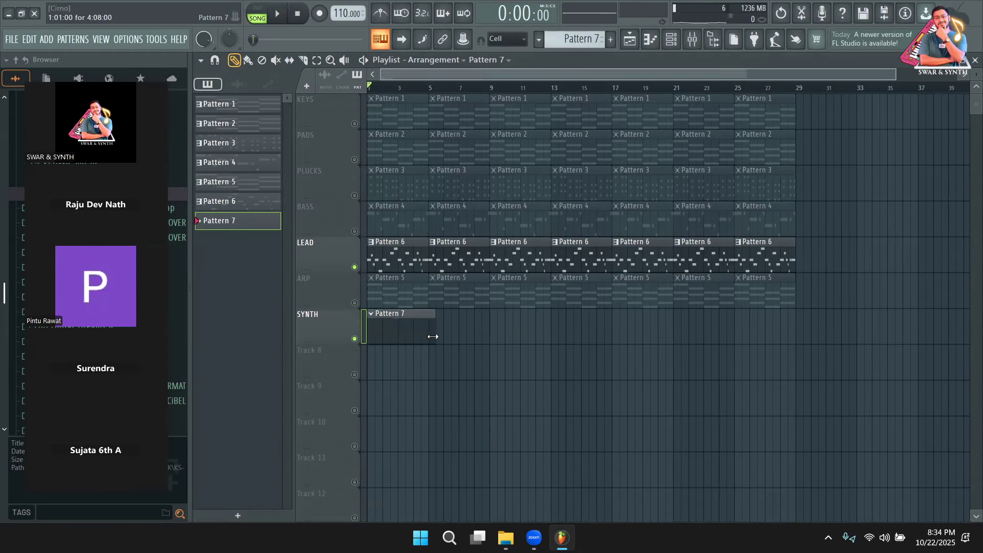
double_click(405, 332)
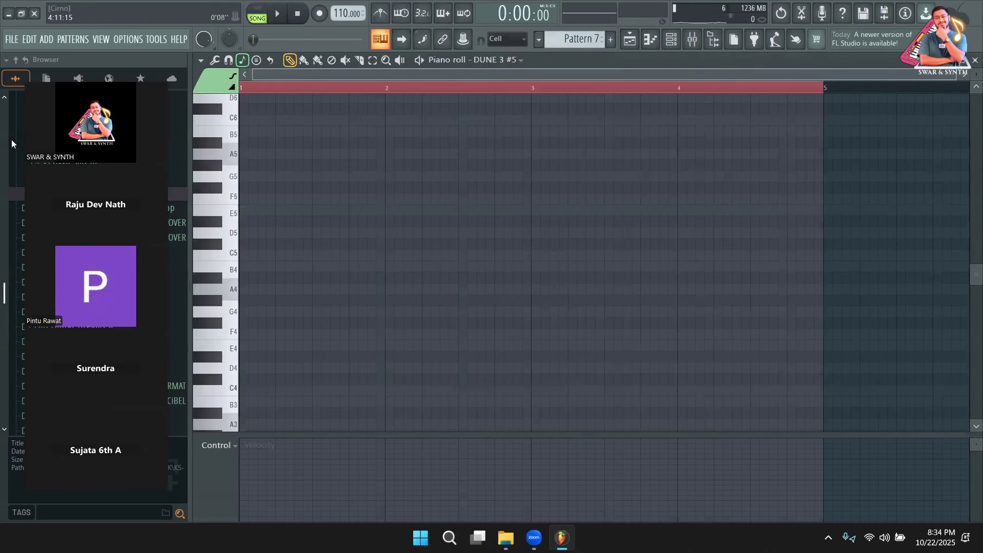
key("space")
key("space")
scroll(356, 294, "up", 5)
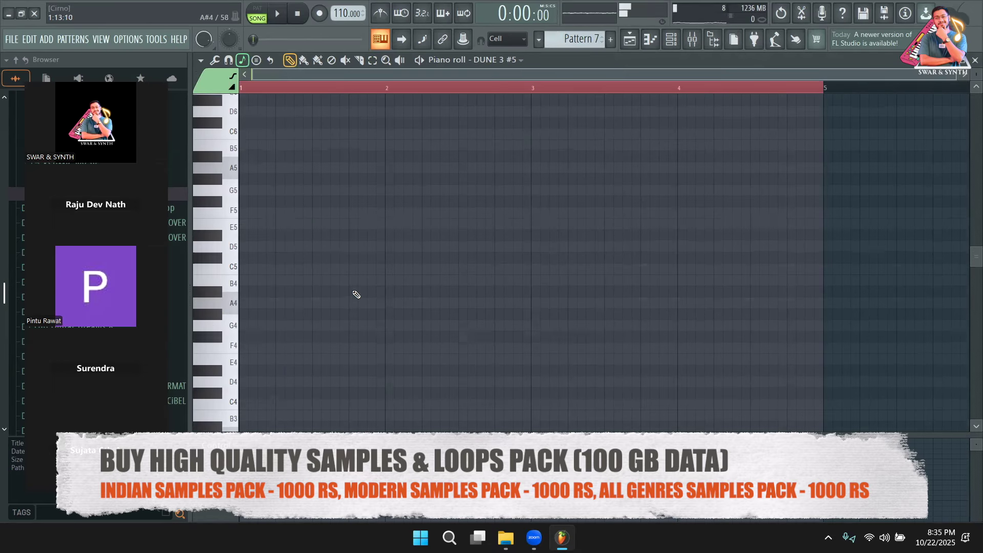
left_click(352, 185)
scroll(384, 224, "up", 3)
key("space")
right_click(352, 288)
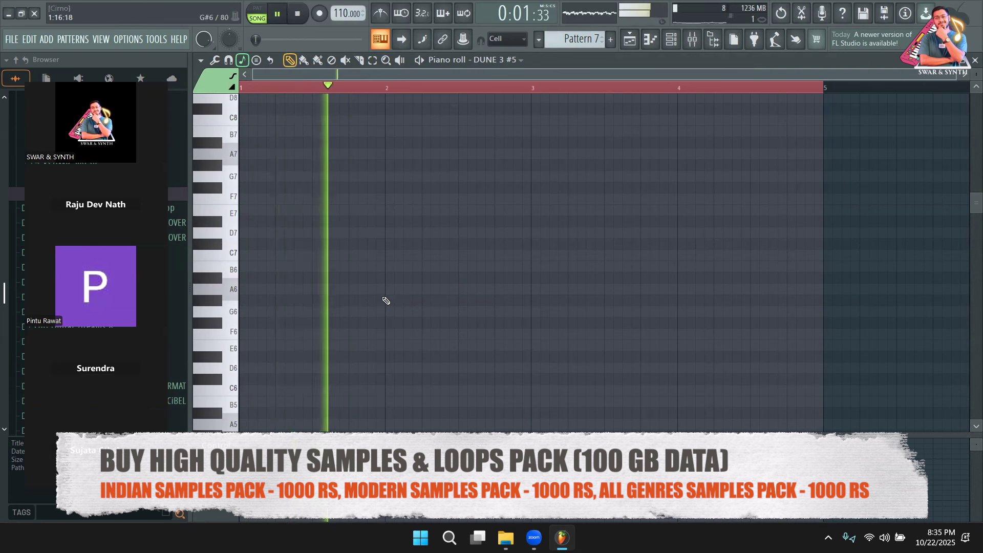
Step: Add short notes A6, C7, A6 and G6 across the second half of bar 2 and play them back
left_click(461, 289)
key("space")
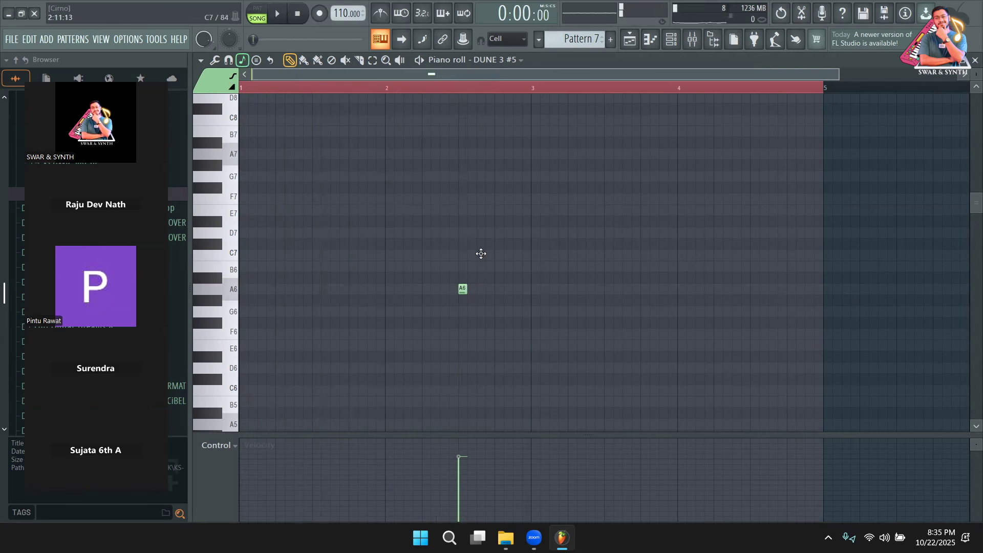
left_click(498, 290)
left_click(516, 334)
left_click_drag(517, 334, 517, 311)
key("space")
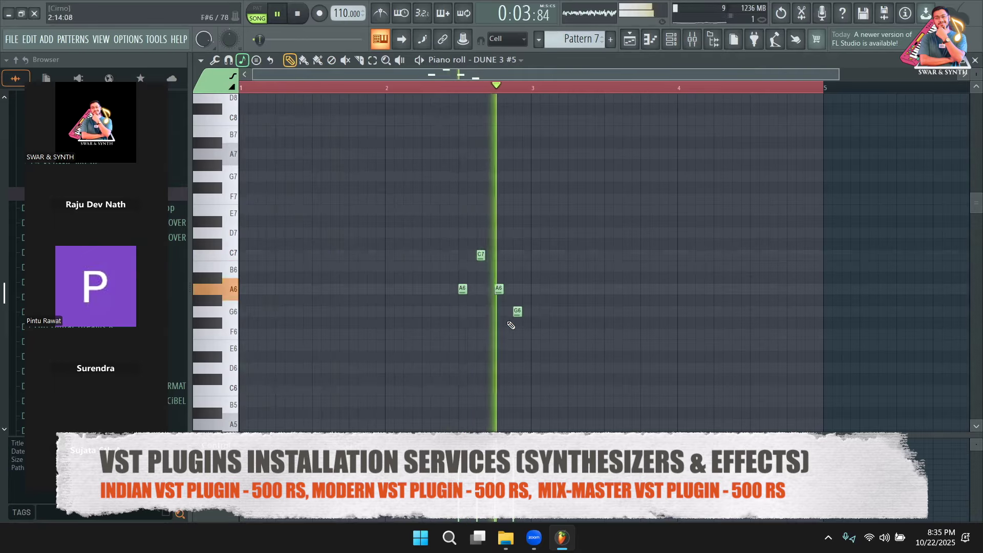
key("space")
Step: Add short notes G6, A6, C7 and A6, evenly spaced across the second half of bar 4
left_click(756, 311)
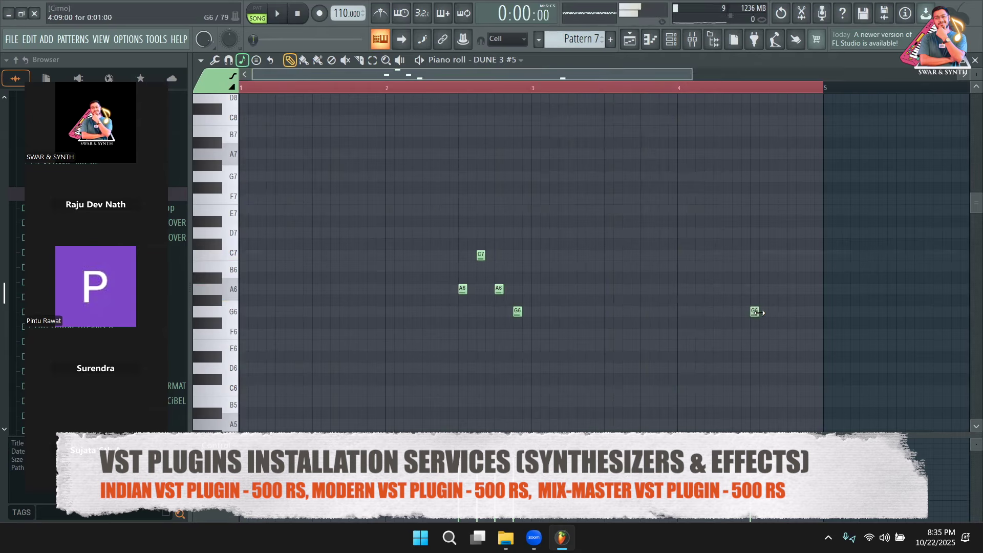
left_click(792, 255)
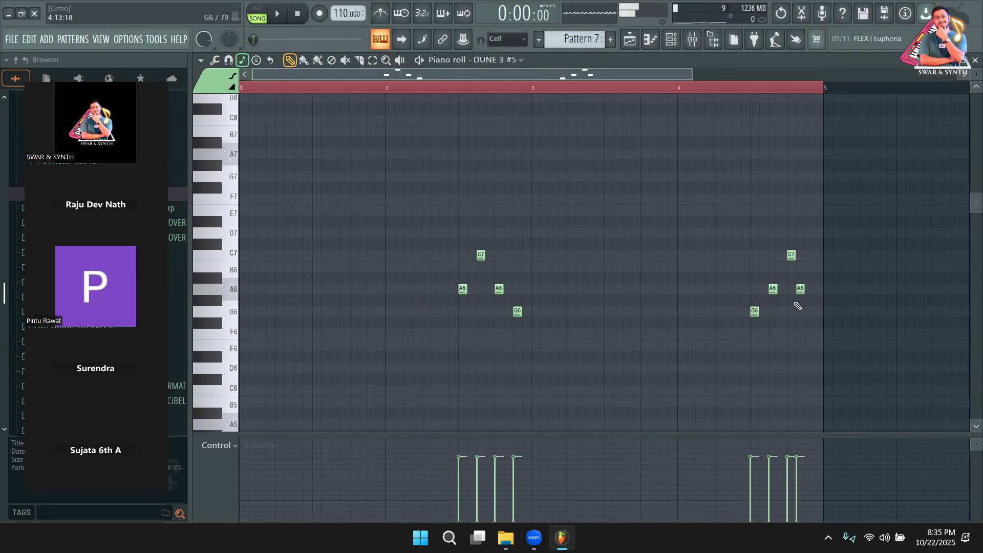
left_click_drag(797, 290, 808, 289)
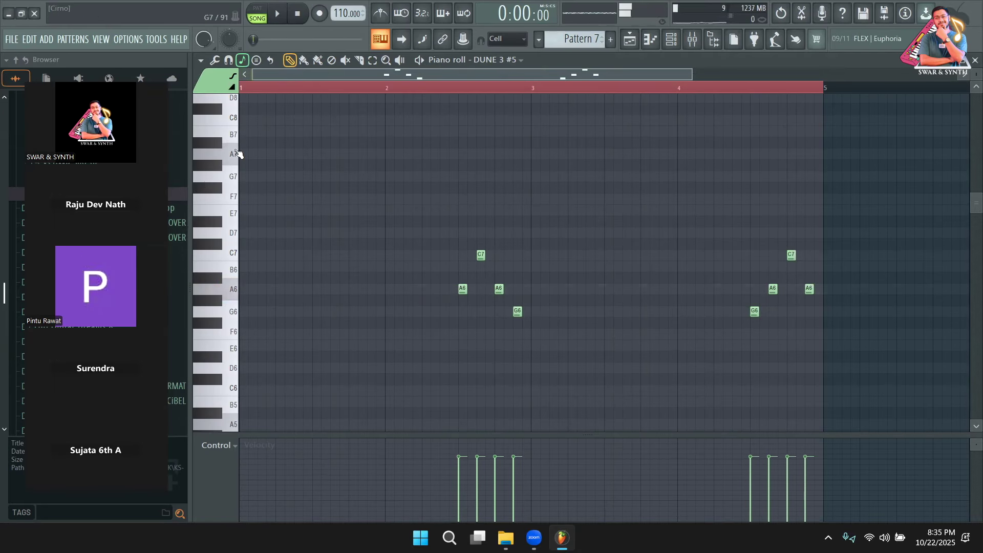
key("space")
Step: Add two short A6 notes at the end of bar 1 and two G6 notes at the end of bar 3, then play back the pattern
left_click(353, 289)
left_click(371, 290)
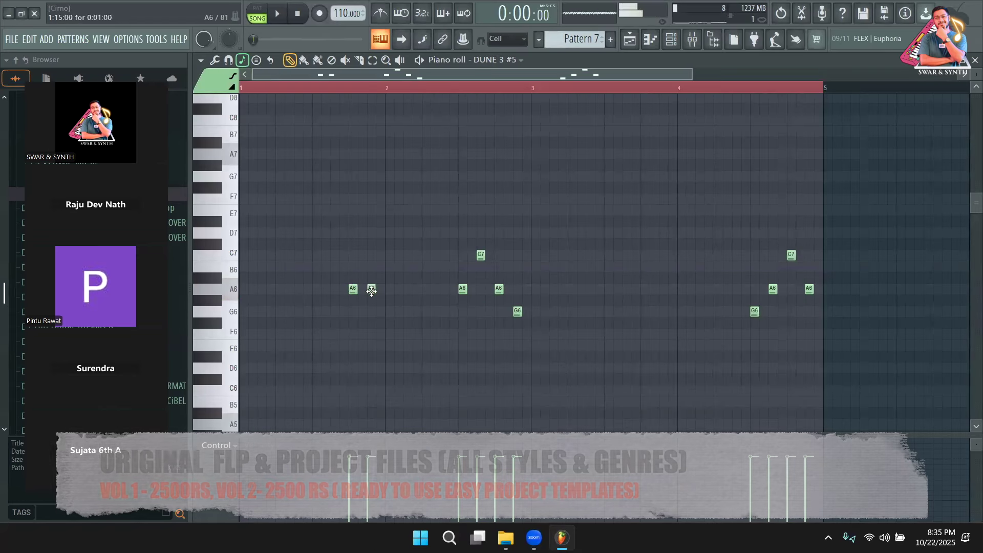
left_click(648, 310)
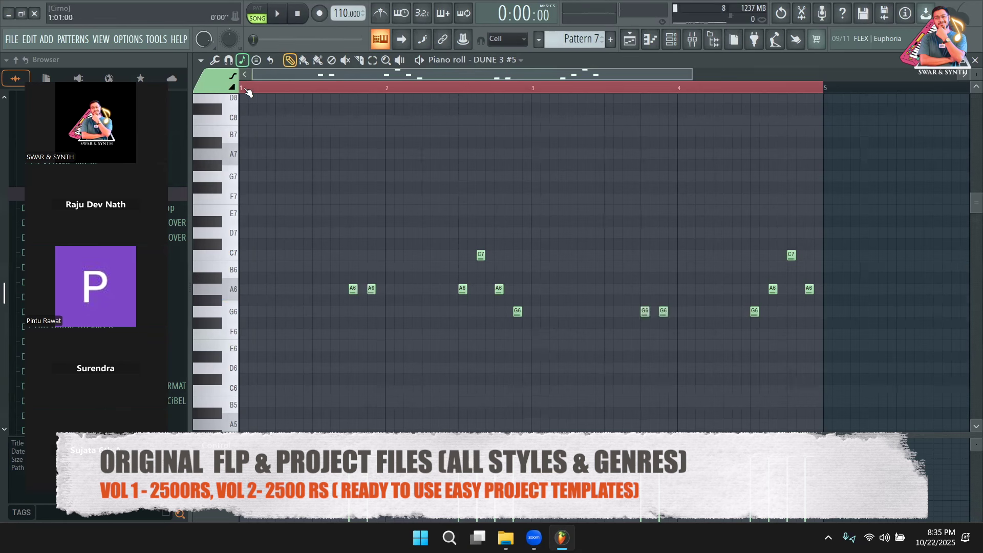
key("space")
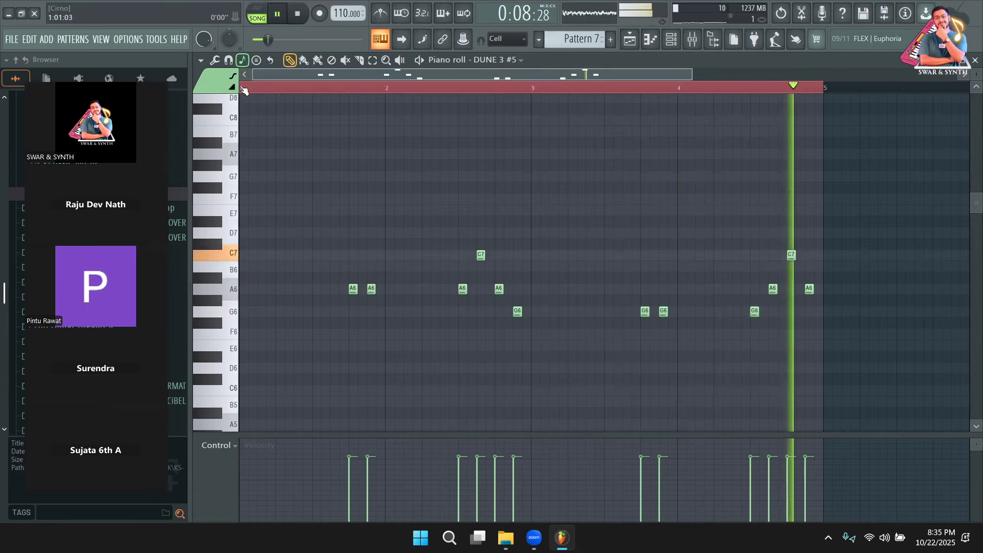
key("space")
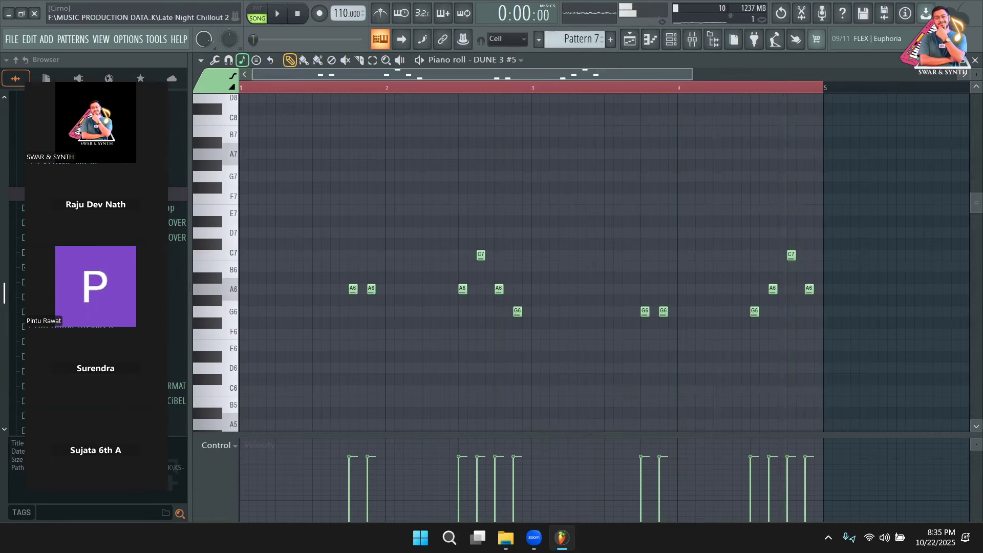
Step: Repeat the Pattern 7 clip along the SYNTH track from bar 5 to the end of bar 28
left_click(630, 39)
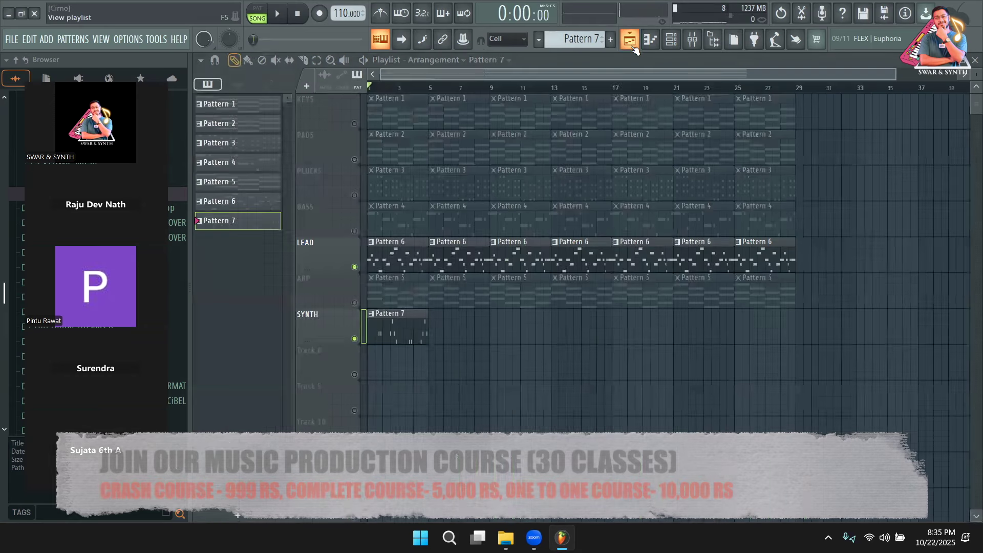
left_click(436, 331)
left_click_drag(452, 331, 441, 323)
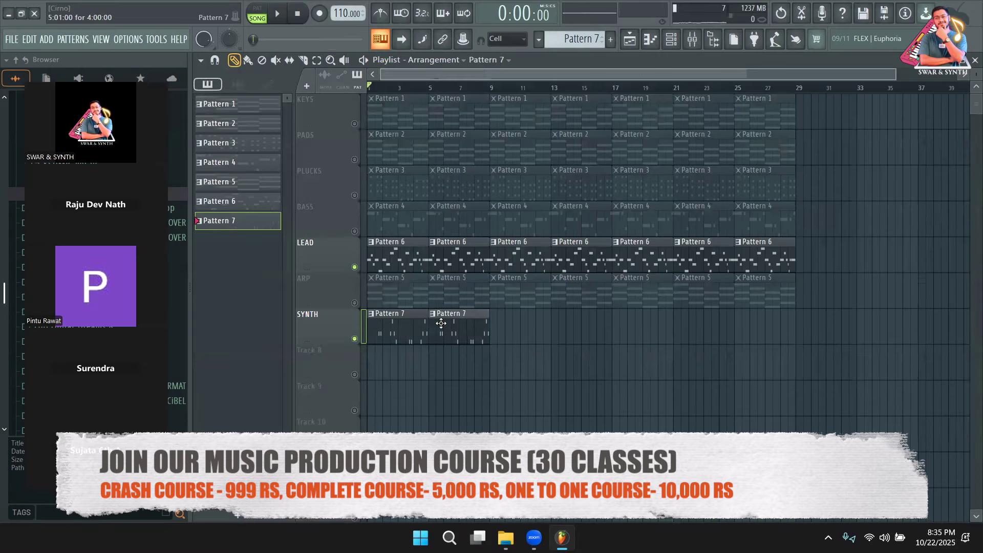
left_click(495, 330)
left_click(247, 61)
key("space")
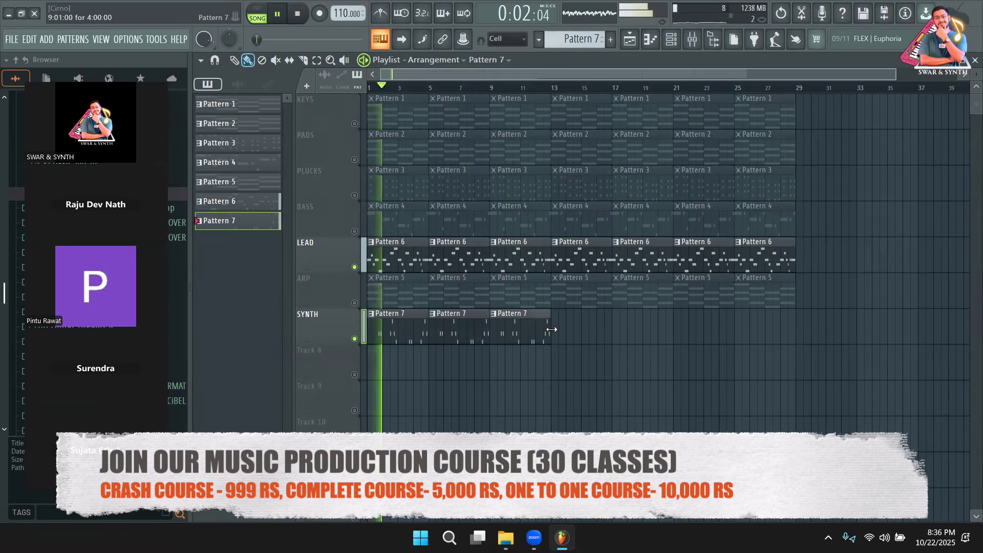
left_click_drag(559, 334, 757, 333)
key("space")
Step: Unmute all the playlist tracks and mute only the LEAD track
right_click(354, 267)
right_click(354, 267)
left_click(354, 266)
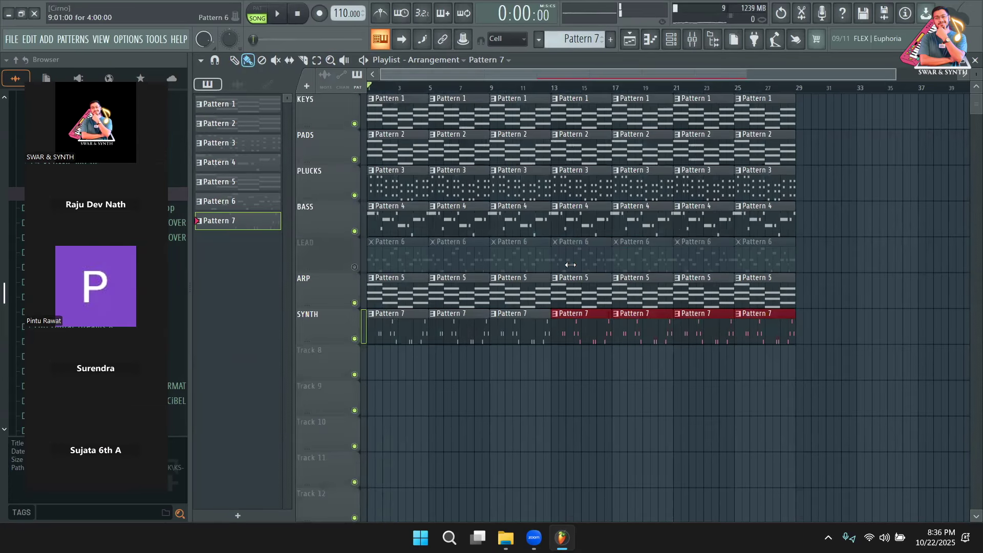
Step: Play the arrangement, delete the first two Pattern 6 clips from the LEAD track and unmute that track
left_click(603, 411)
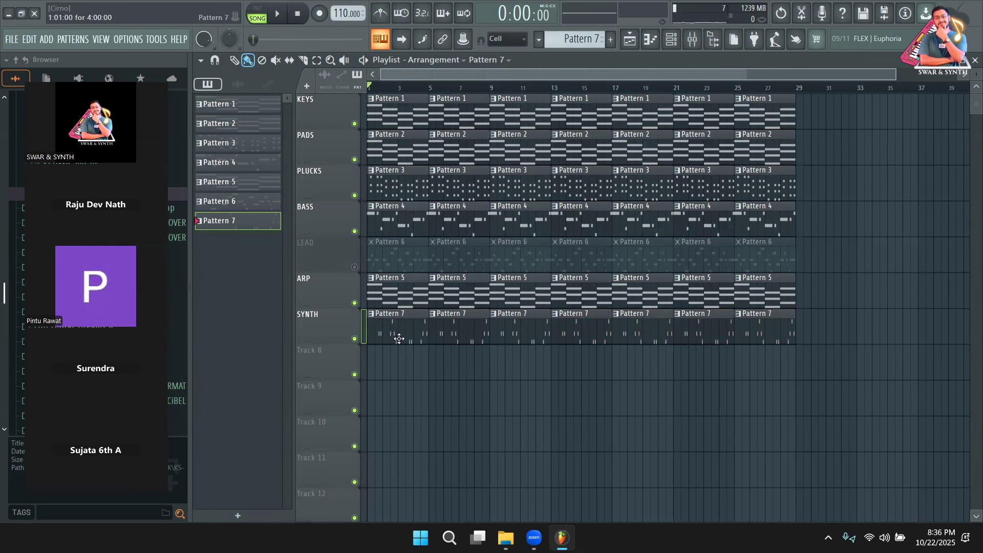
key("space")
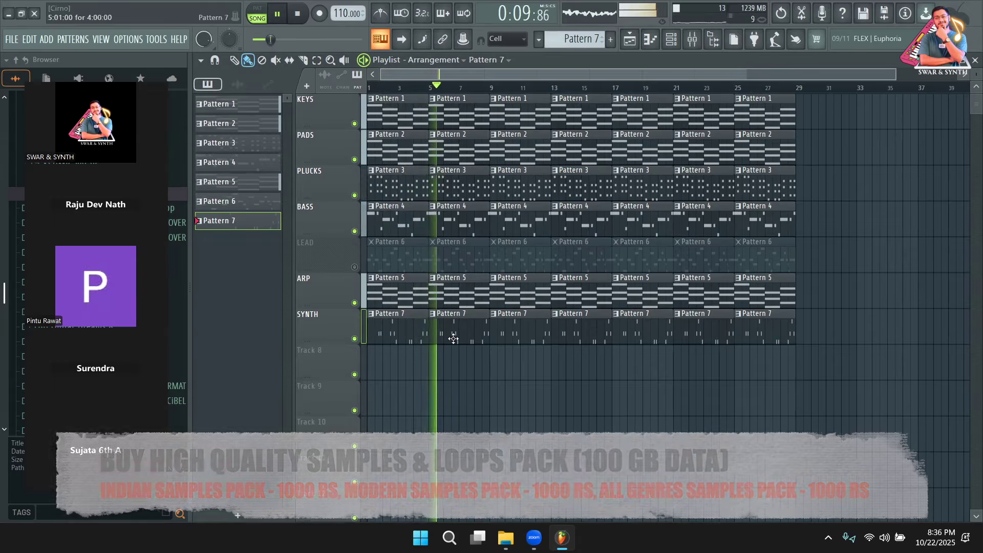
right_click(461, 256)
right_click(401, 250)
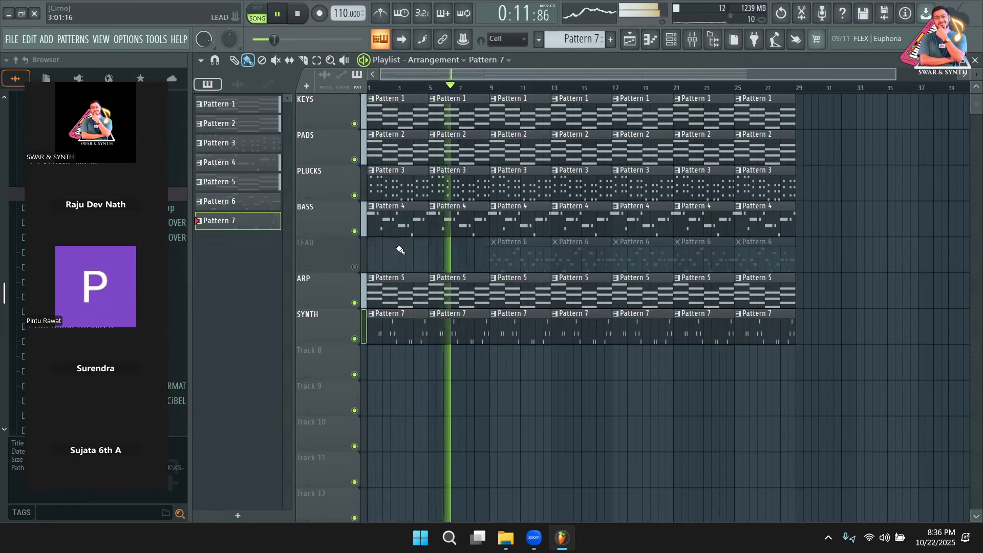
left_click(354, 266)
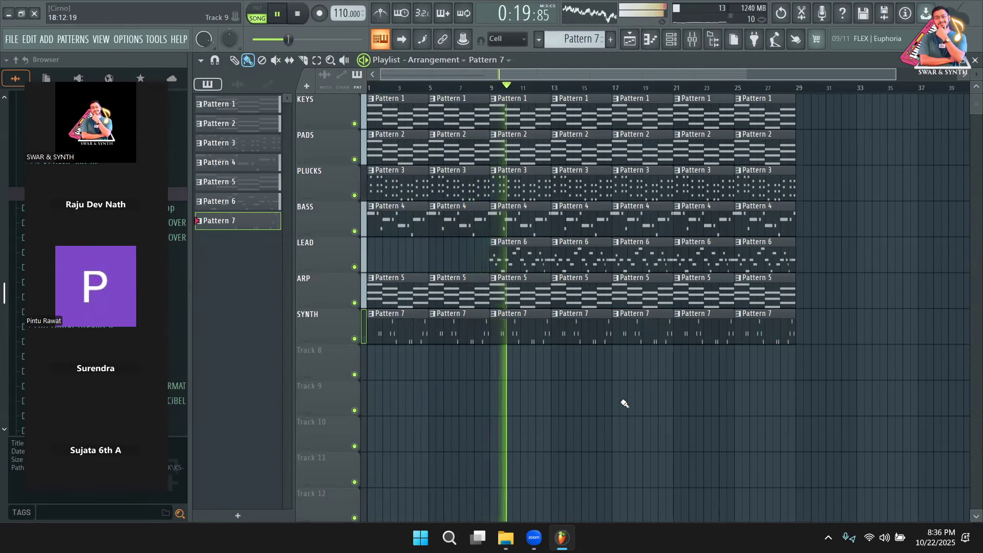
key("space")
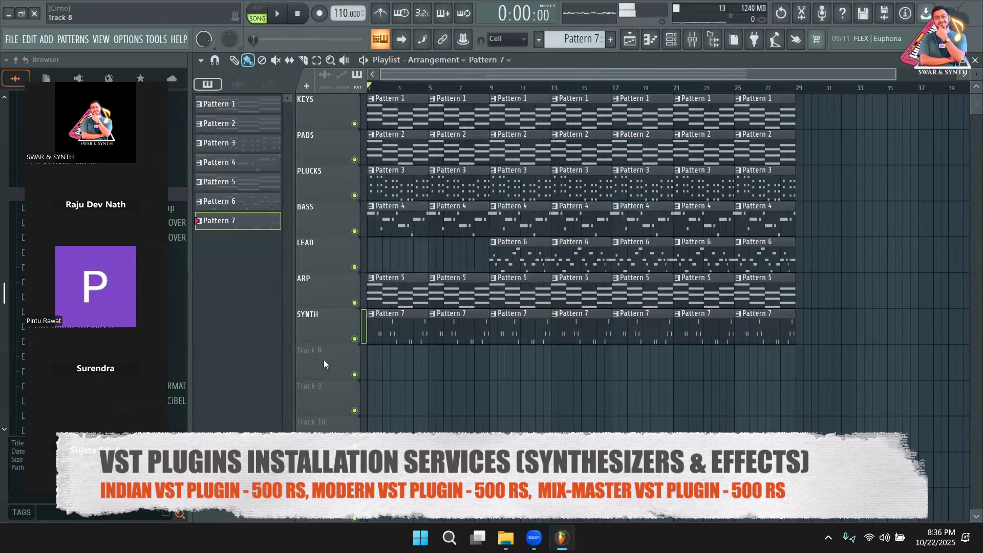
Step: Rename Track 8 as BEAT
right_click(324, 359)
left_click(353, 194)
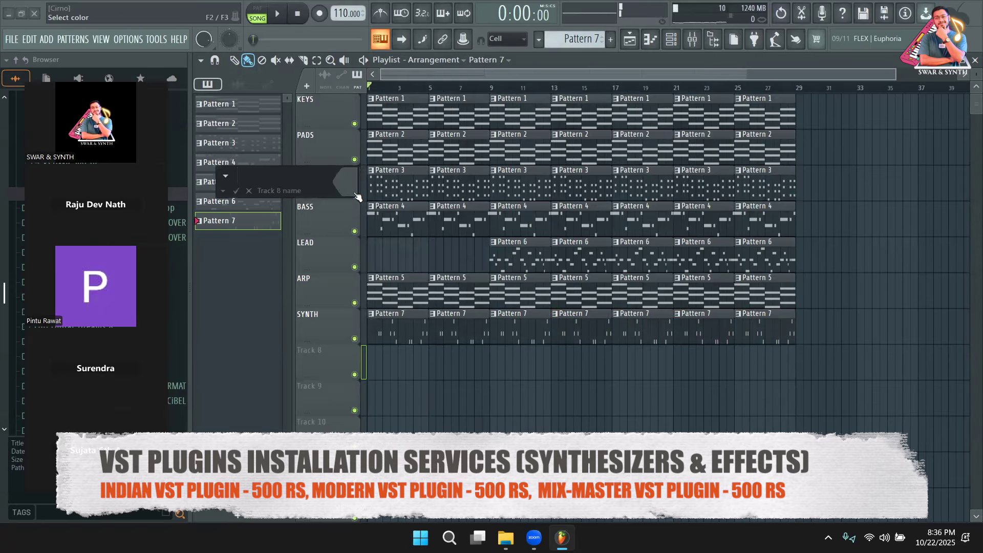
key("Return")
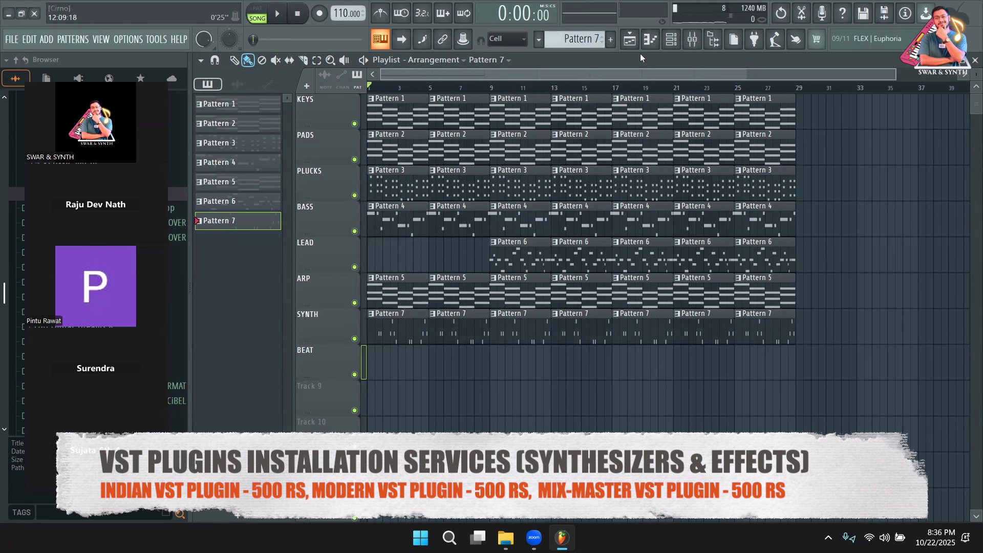
Step: Move the video-call window off the sample browser and create a new empty pattern
left_click(671, 39)
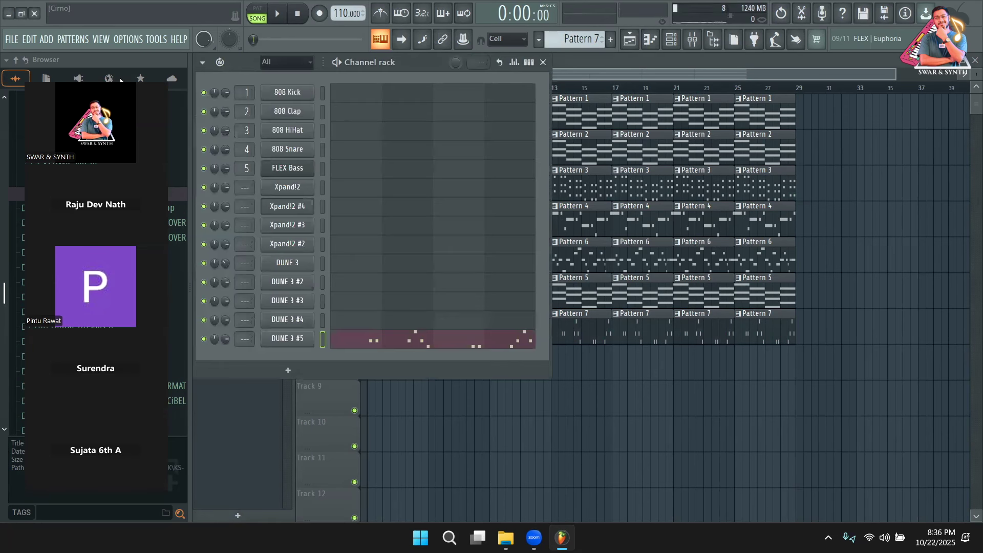
left_click_drag(120, 80, 733, 58)
key("F4")
left_click(588, 71)
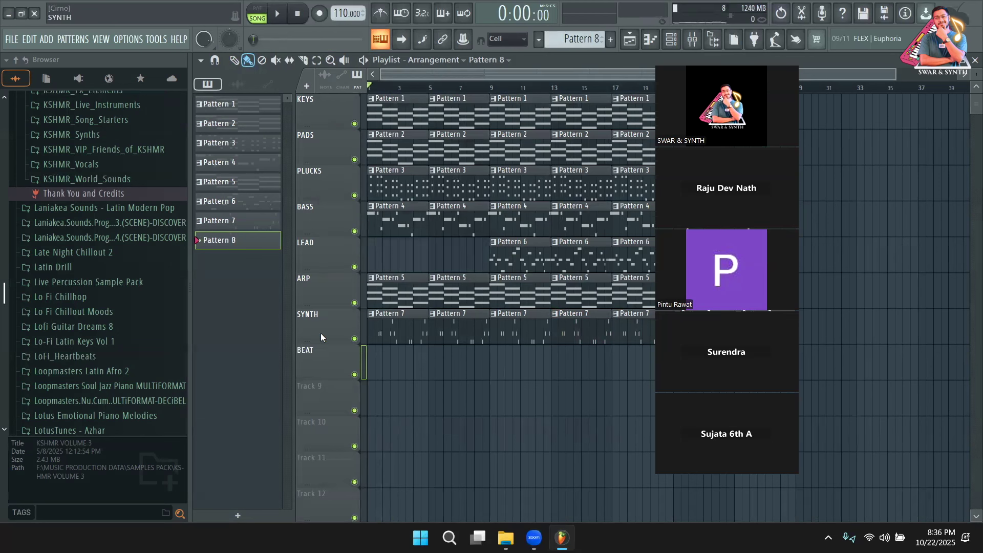
left_click(323, 109)
left_click_drag(320, 130, 329, 129)
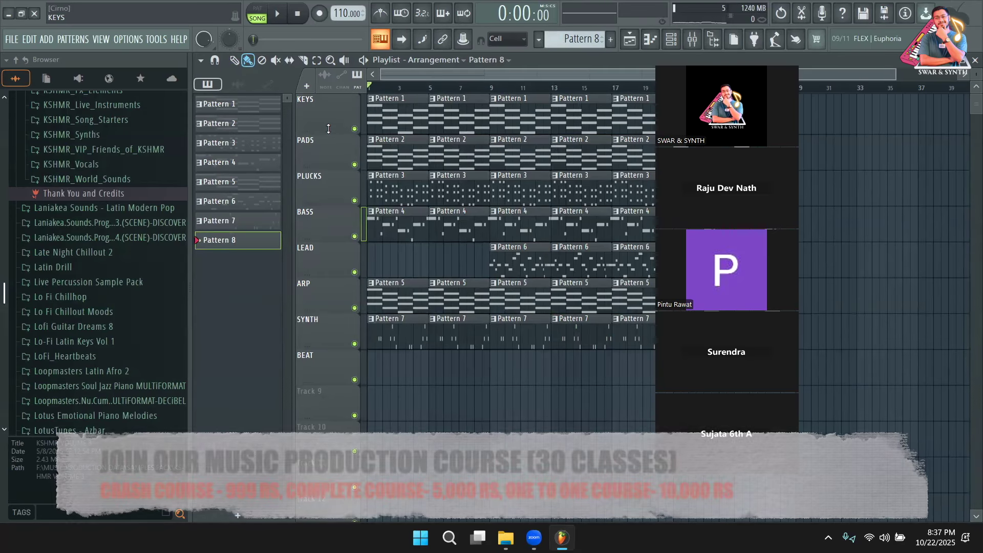
Step: Show the channel rack with the empty Pattern 10 selected
left_click(672, 38)
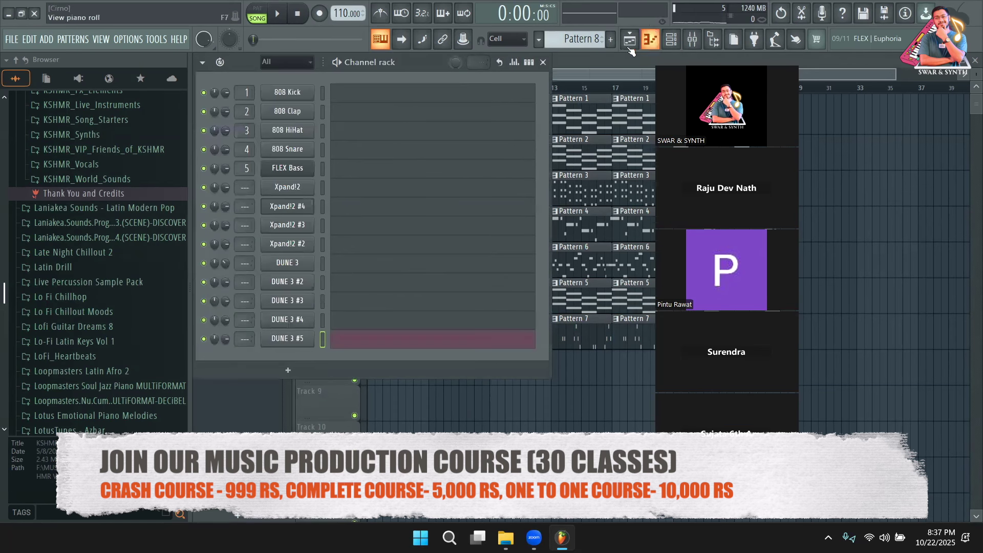
scroll(576, 39, "down", 1)
scroll(118, 348, "down", 12)
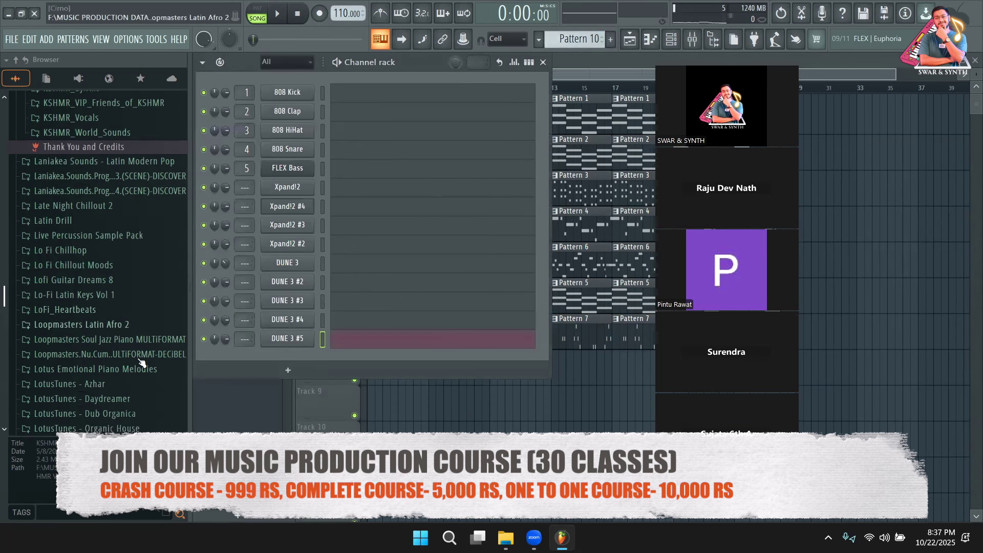
Step: Browse the sample packs to KSHMR VOLUME 3 and open the KSHMR_Punchy_Kicks folder within KSHMR_Drums and KSHMR_Kicks
scroll(105, 275, "down", 9)
scroll(82, 297, "up", 6)
left_click_drag(7, 323, 8, 280)
scroll(14, 266, "up", 12)
scroll(18, 283, "down", 10)
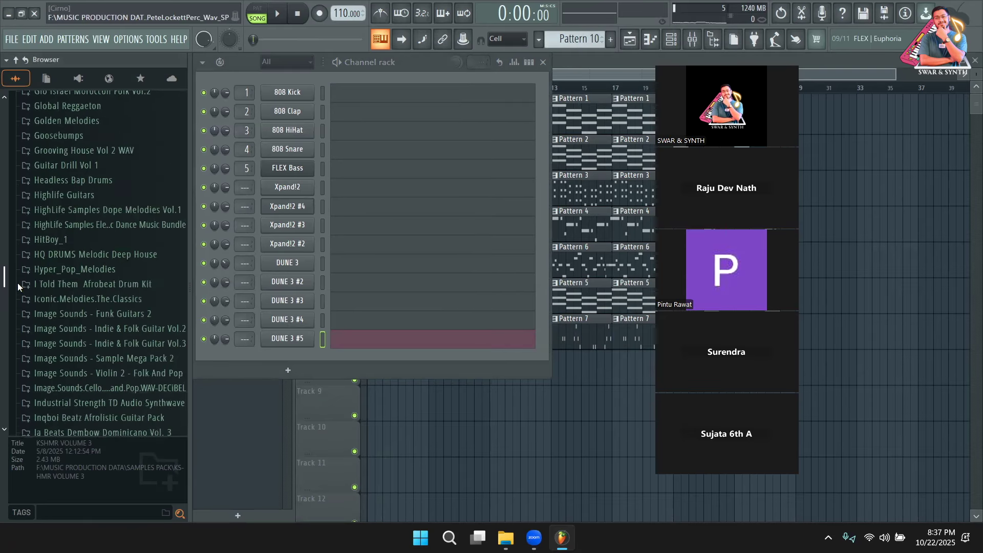
left_click(69, 193)
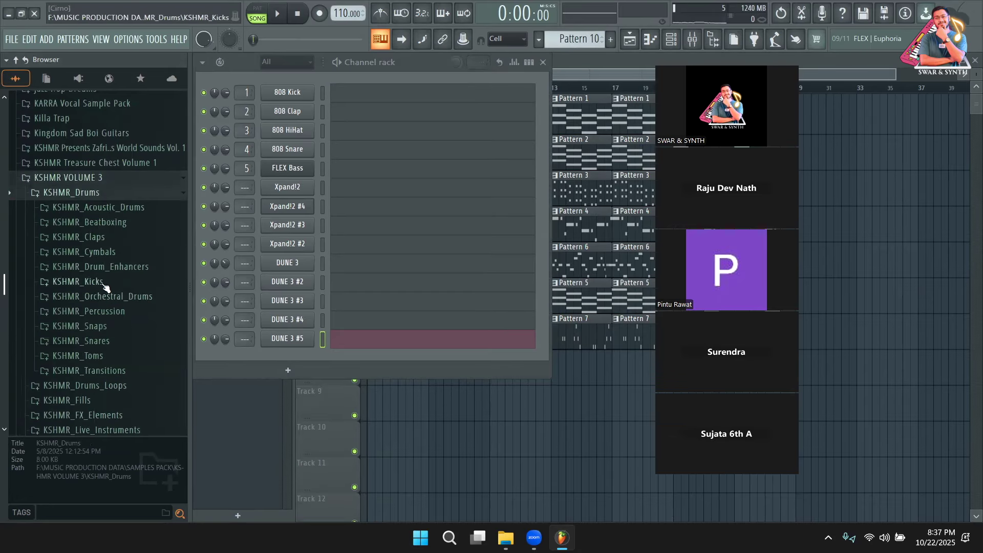
left_click(77, 281)
scroll(105, 288, "down", 1)
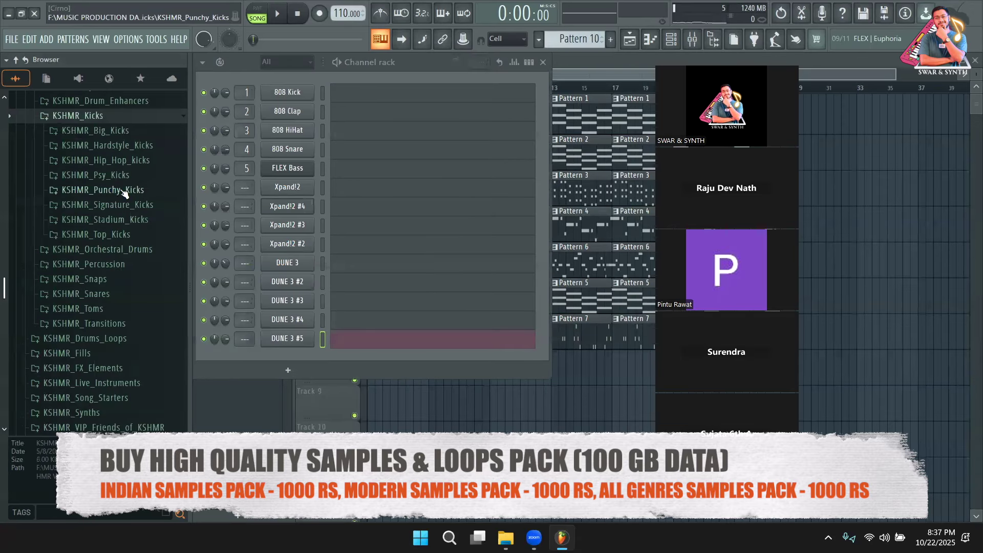
left_click(122, 190)
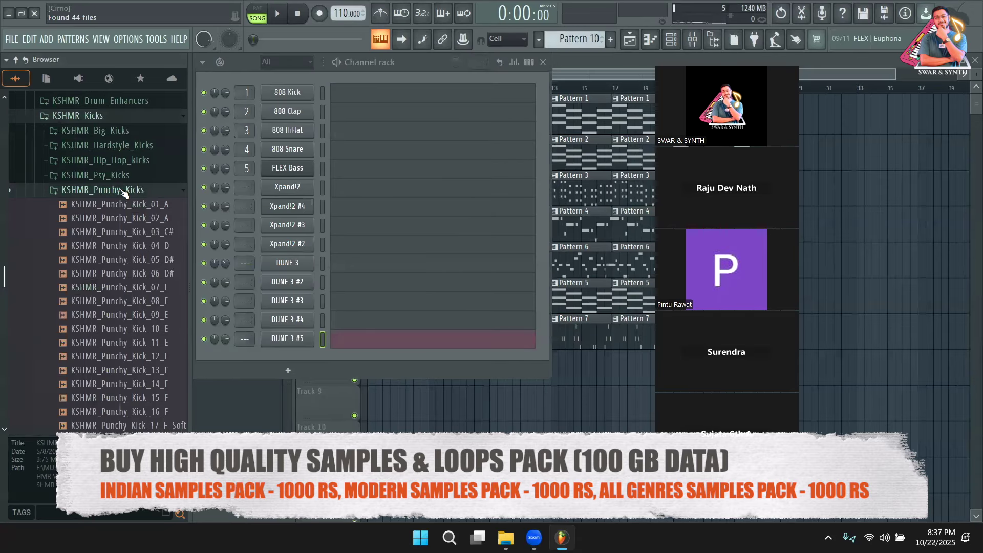
Step: Audition samples throughout the KSHMR_Punchy_Kicks folder to compare the kick sounds
left_click(126, 249)
scroll(126, 251, "down", 2)
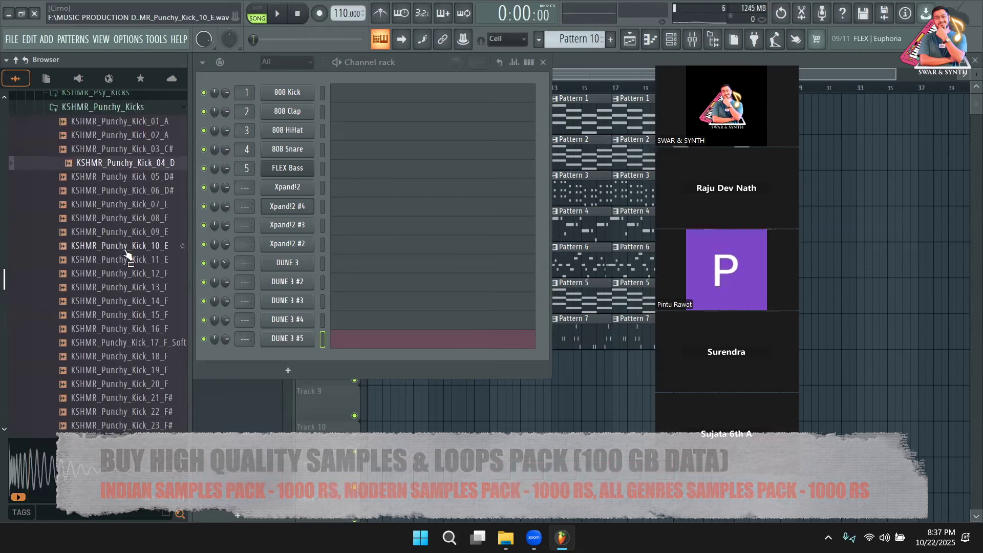
left_click(126, 249)
left_click(128, 274)
left_click(132, 301)
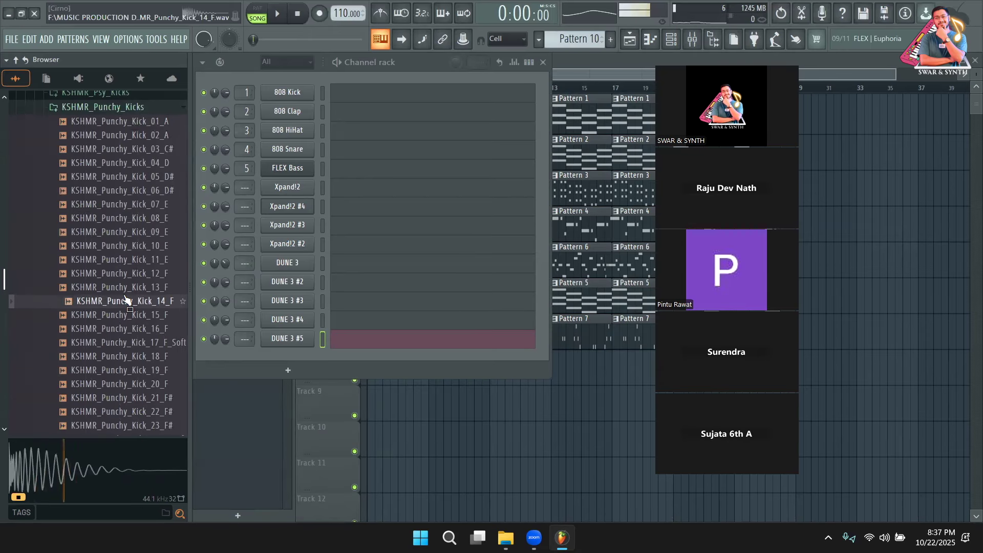
scroll(135, 287, "down", 4)
left_click(137, 246)
left_click(142, 314)
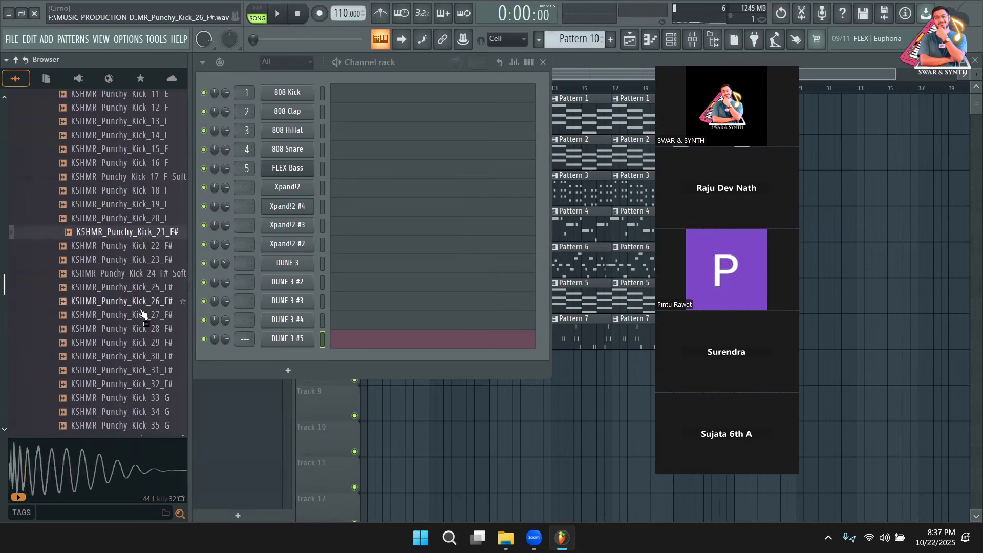
left_click(143, 330)
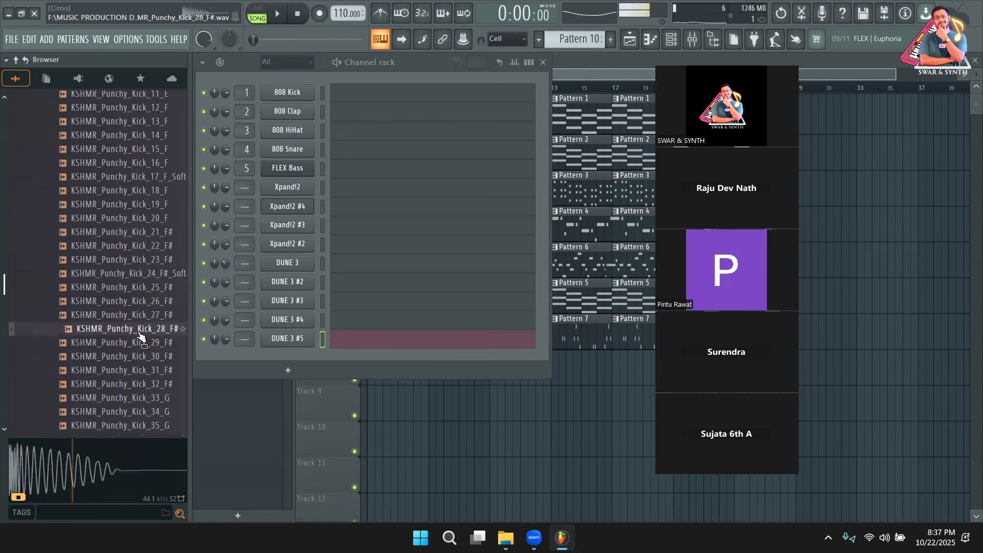
left_click(140, 342)
left_click(144, 305)
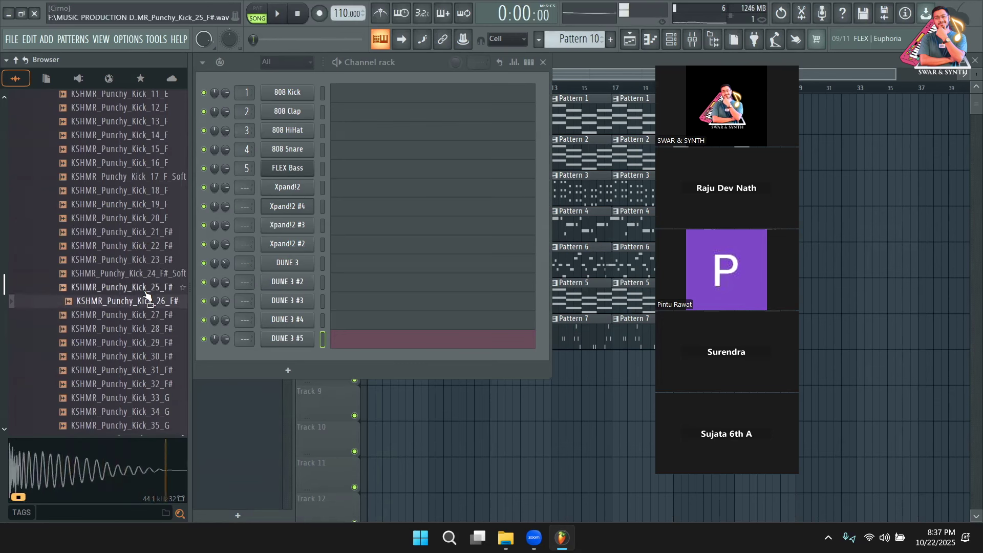
left_click(145, 315)
left_click(145, 357)
scroll(144, 363, "down", 8)
left_click(148, 176)
left_click(151, 162)
Step: Add KSHMR_Punchy_Kick_39_G as a new channel and program kick hits on steps 1, 4 and 7
left_click_drag(166, 148, 303, 363)
left_click(529, 62)
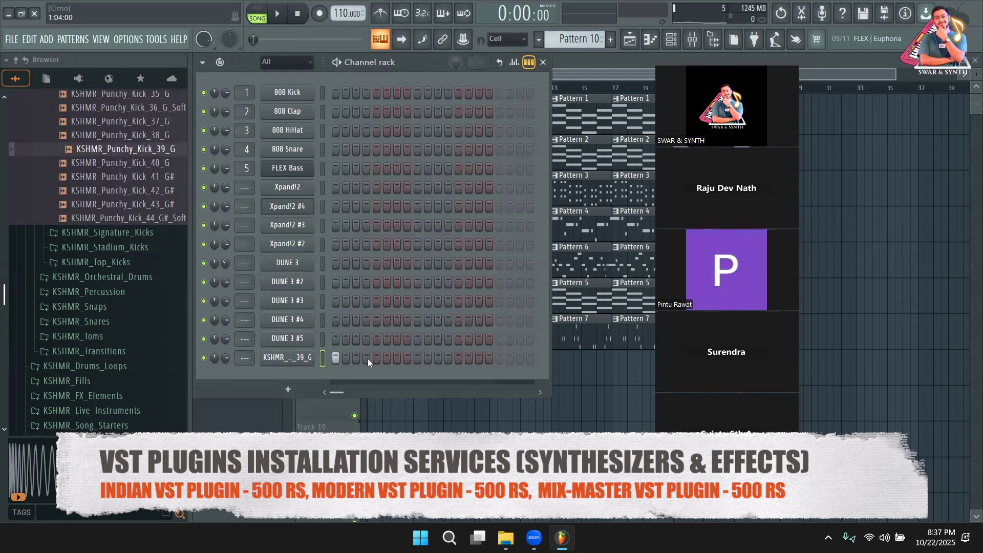
left_click(397, 359)
Step: Add KSHMR_Trap_Clap_03 from the KSHMR_Trap_Claps folder as a new channel and program claps on steps 5 and 13
scroll(123, 287, "up", 14)
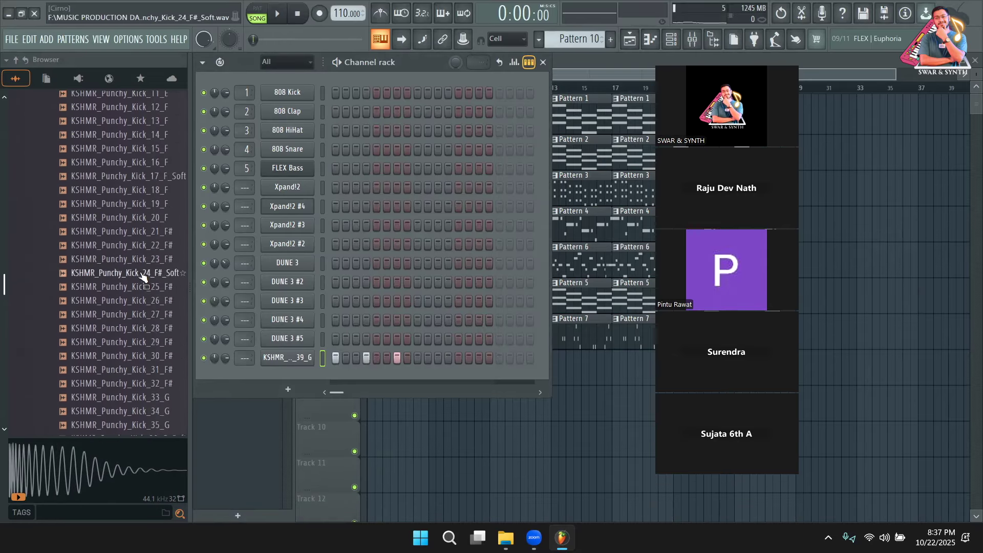
scroll(118, 248, "up", 5)
left_click(77, 281)
left_click(77, 237)
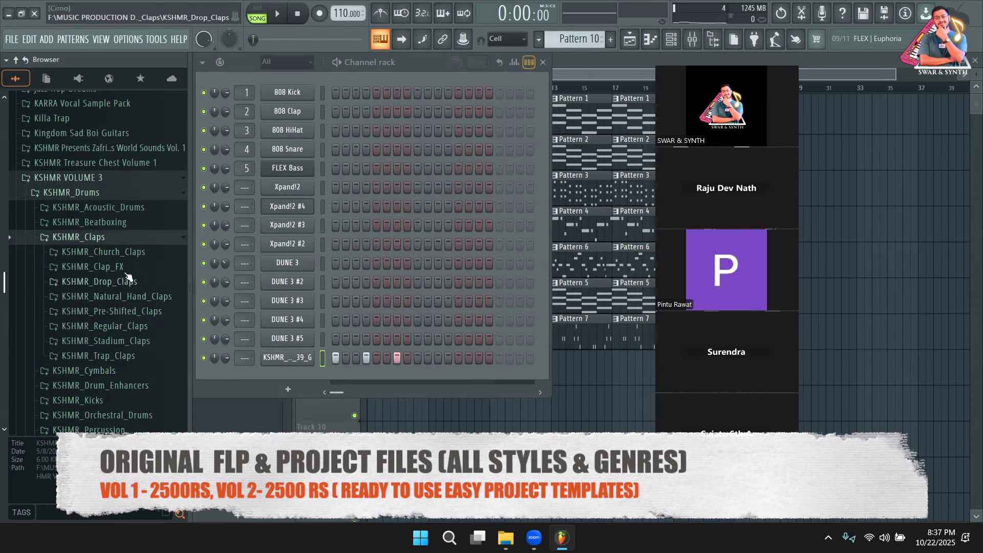
left_click(148, 357)
left_click(134, 250)
left_click(133, 234)
left_click_drag(135, 234, 270, 381)
left_click(458, 377)
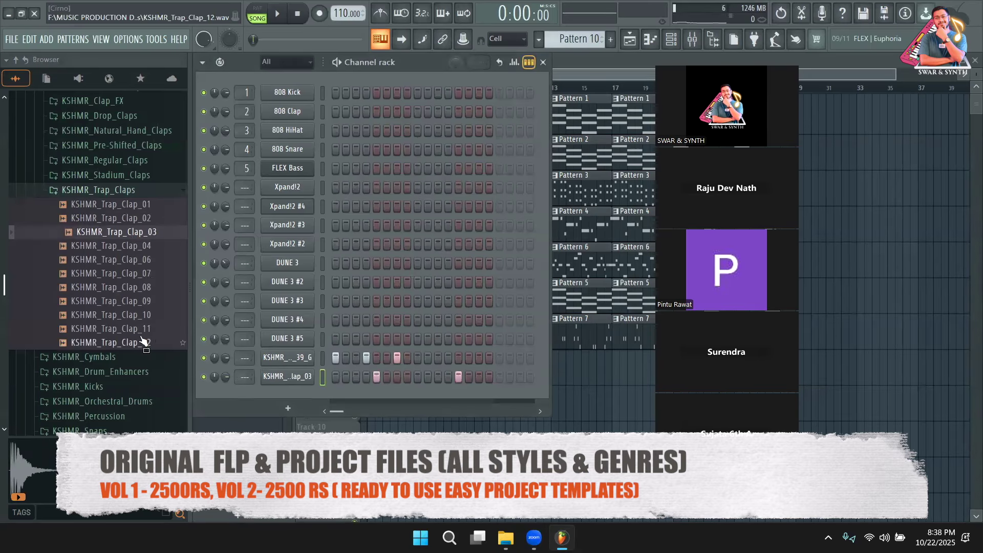
Step: Add KSHMR_Closed_Hat_02_Clean as a new channel, place hits on steps 3, 7, 11 and 15, and play it in pattern mode
scroll(138, 338, "up", 3)
left_click(92, 272)
left_click(88, 155)
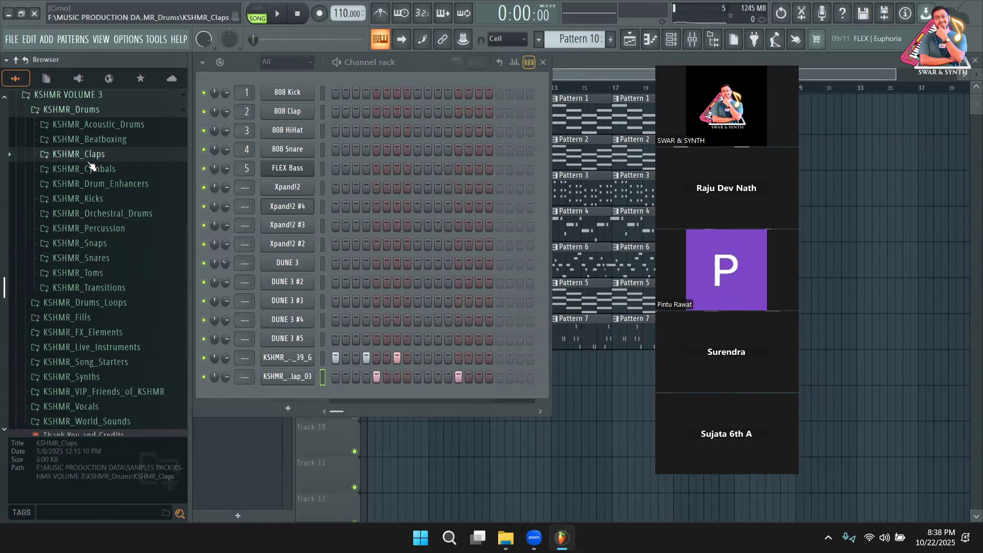
left_click(84, 168)
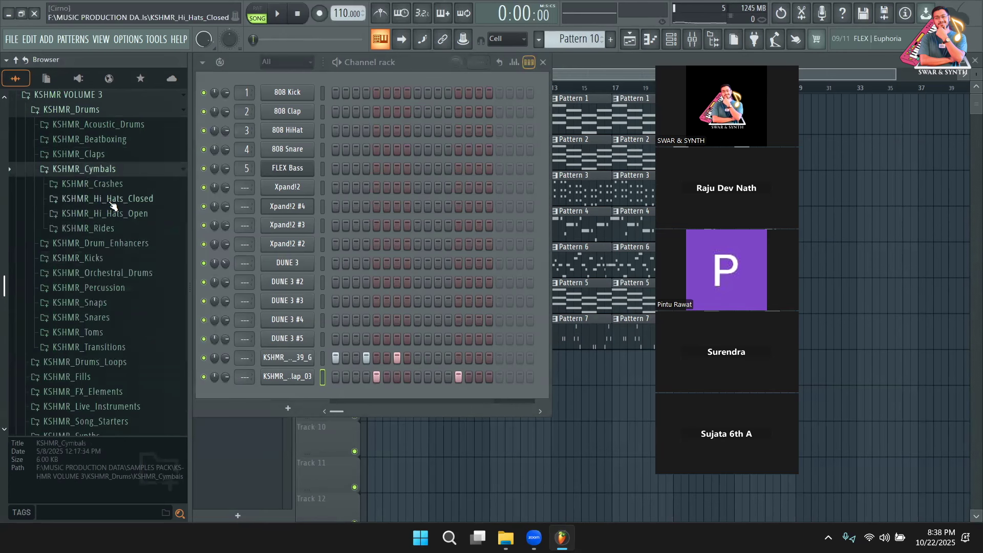
left_click(113, 201)
left_click(110, 255)
left_click(106, 241)
left_click_drag(115, 227, 350, 404)
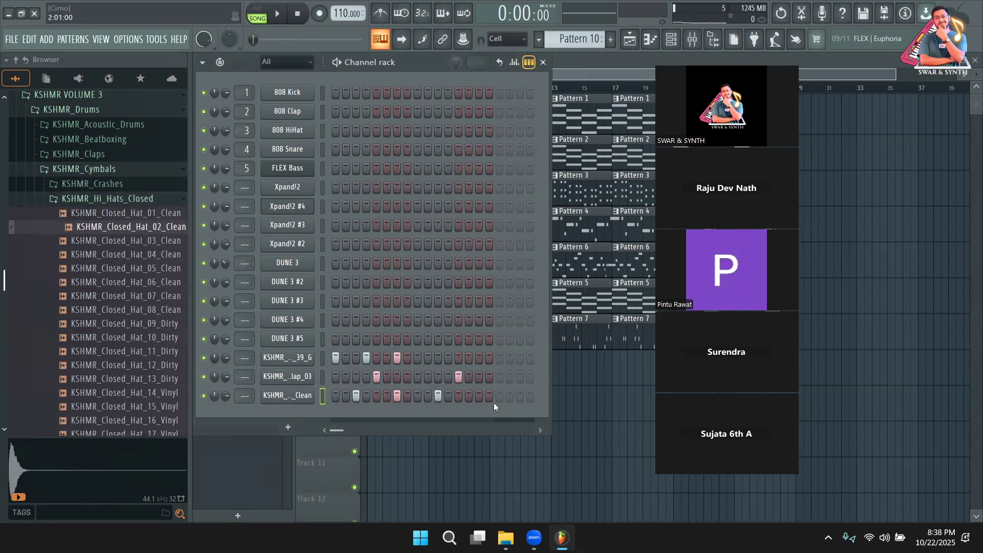
left_click(257, 10)
key("space")
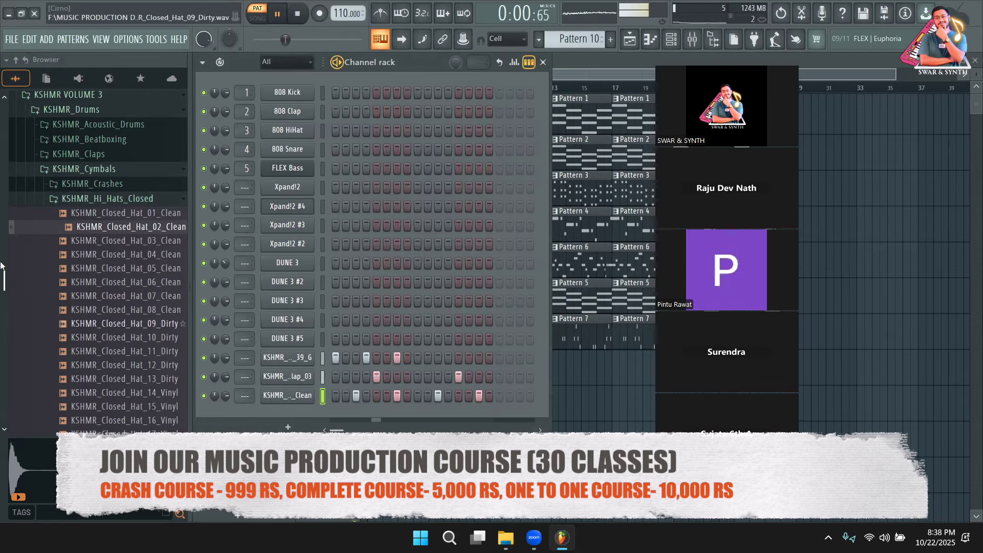
Step: Stop playback and open the KSHMR_Tight_Snares folder within KSHMR_Snares
left_click(84, 169)
key("space")
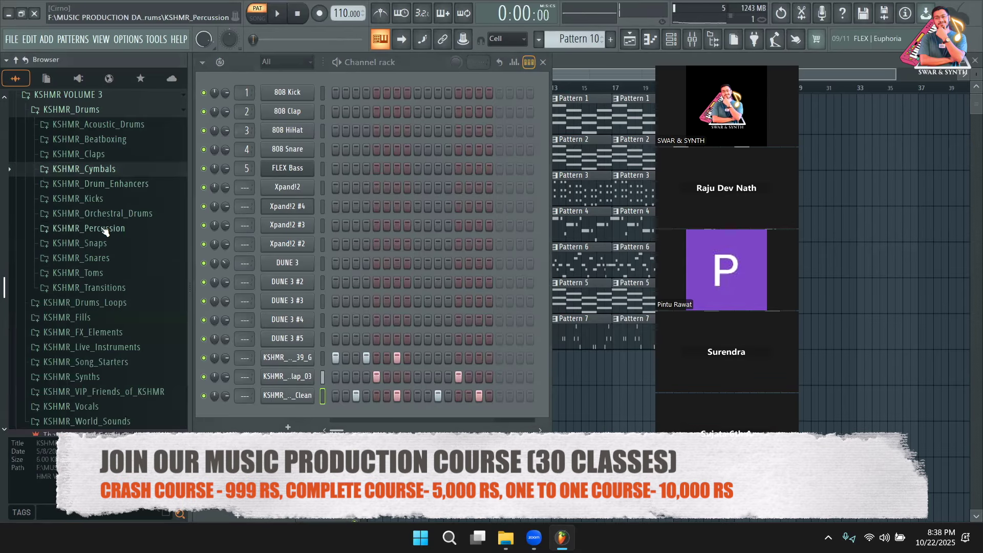
left_click(110, 258)
left_click(138, 330)
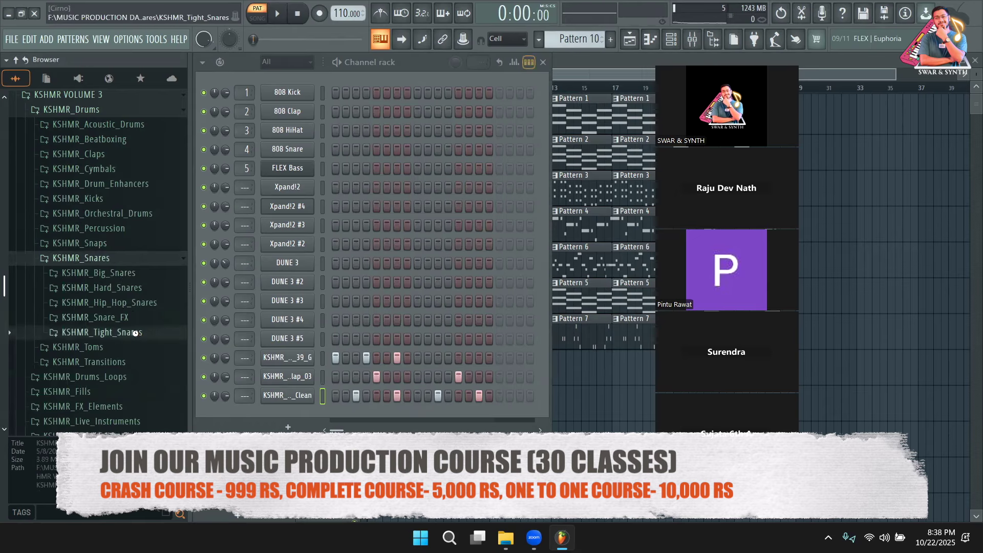
Step: Audition the first several samples in the KSHMR_Tight_Snares folder
left_click(135, 250)
left_click(127, 240)
left_click(127, 249)
left_click(126, 264)
left_click(129, 277)
left_click(129, 264)
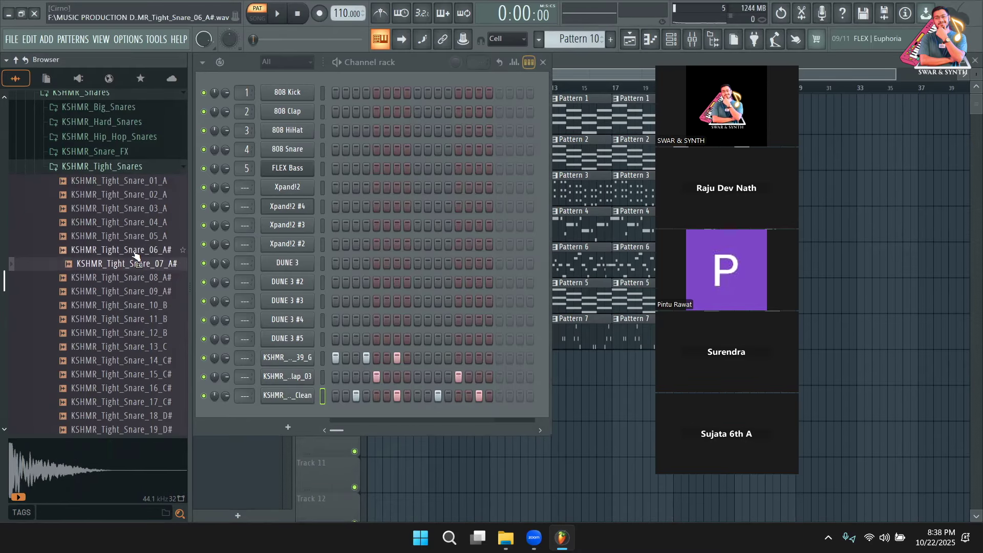
key("Up")
key("Down")
key("Up")
key("Up")
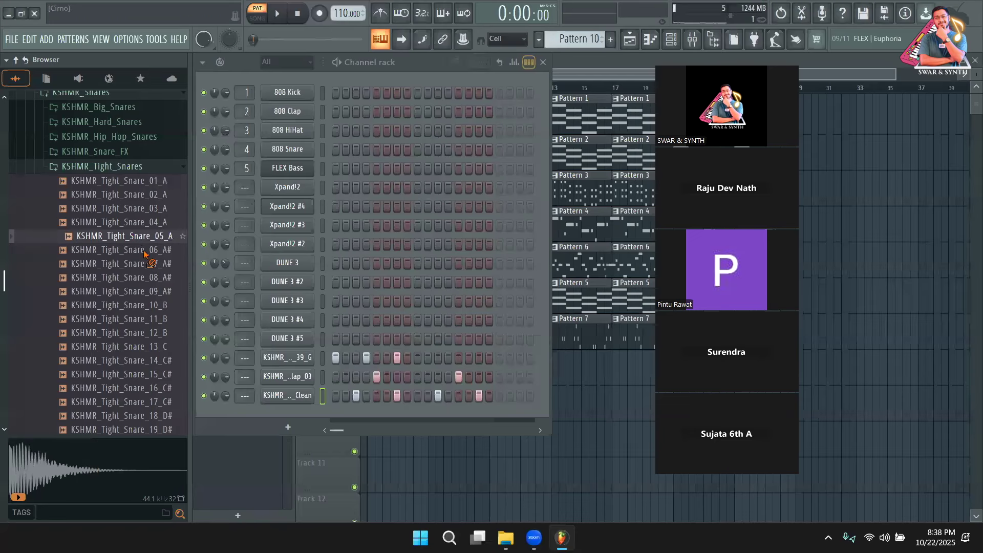
Step: Add KSHMR_Tight_Snare_06_A# as a new channel, start pattern playback and place a snare hit on step 9
left_click_drag(145, 251, 166, 326)
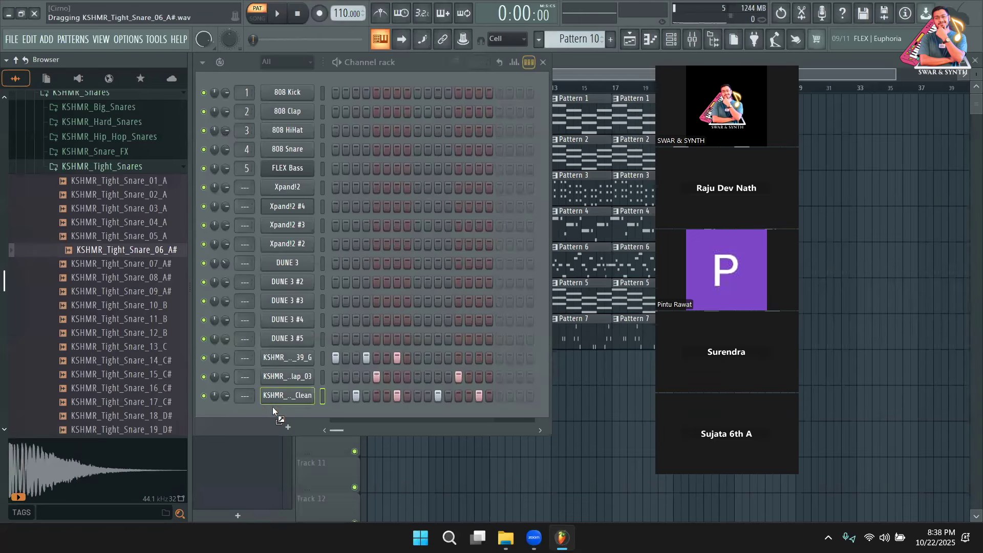
left_click_drag(273, 407, 274, 409)
key("space")
left_click(418, 415)
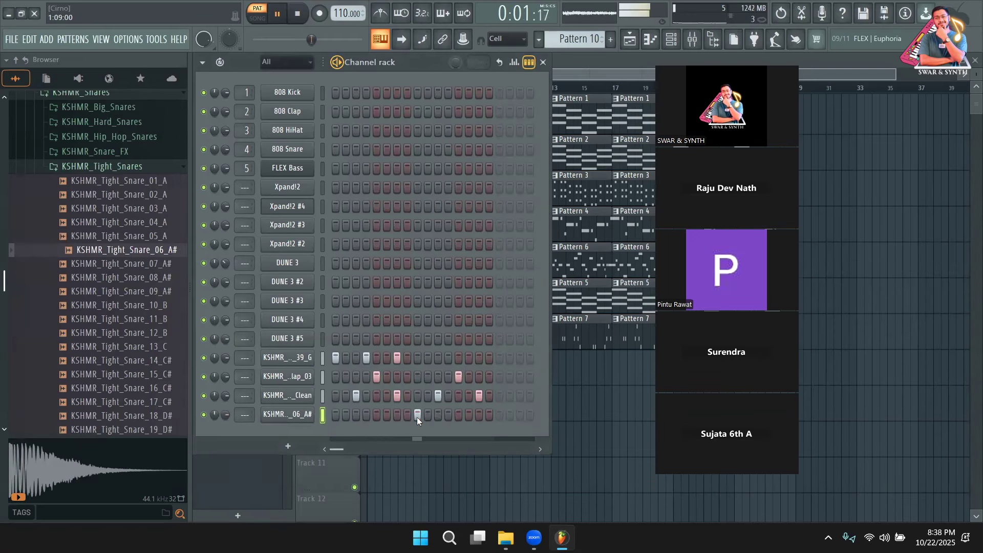
Step: Add snare hits on steps 13 and 15 of the KSHMR_Tight_Snare_06_A# channel and lower its volume
left_click(461, 419)
left_click(476, 417)
left_click_drag(226, 415, 225, 420)
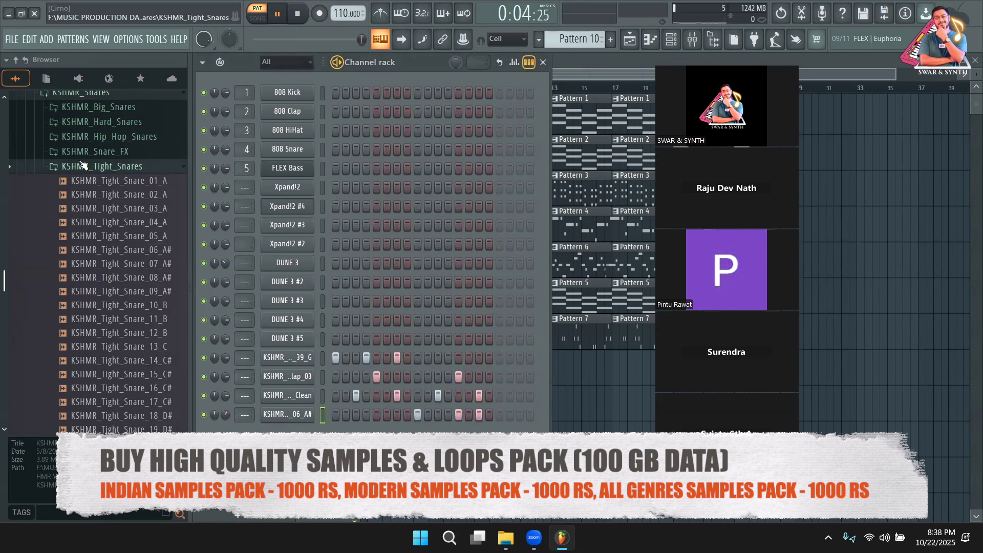
Step: Collapse KSHMR_Tight_Snares, open the KSHMR_Shakers folder within KSHMR_Percussion and audition its first samples
left_click(102, 167)
scroll(125, 215, "up", 3)
scroll(125, 215, "up", 2)
left_click(105, 226)
scroll(110, 236, "down", 2)
left_click(115, 234)
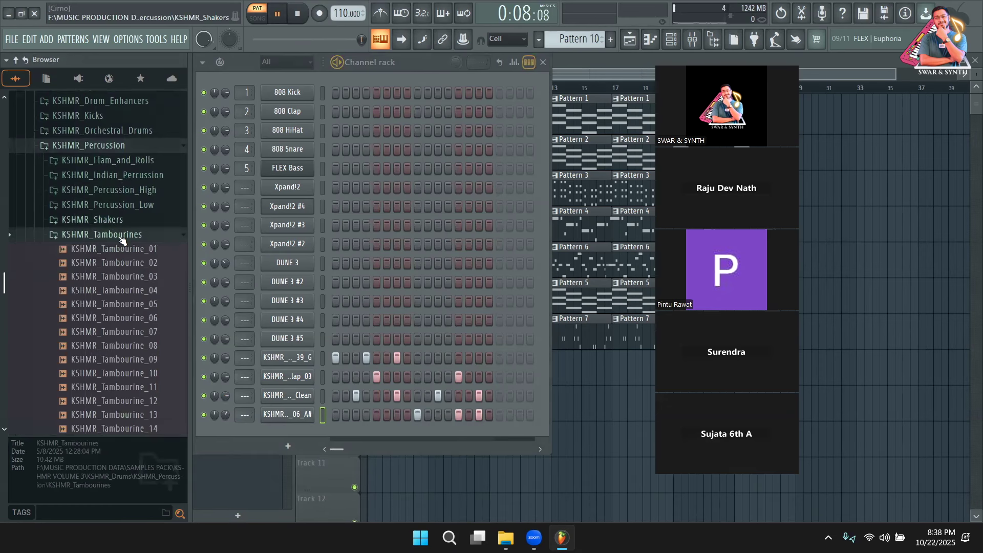
left_click(115, 220)
left_click_drag(110, 276, 118, 266)
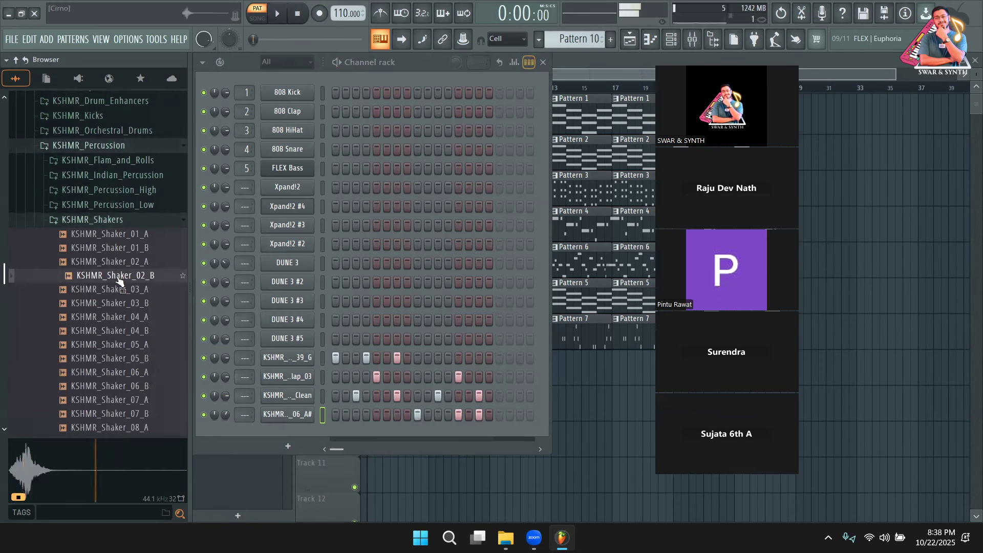
left_click(119, 290)
left_click(124, 278)
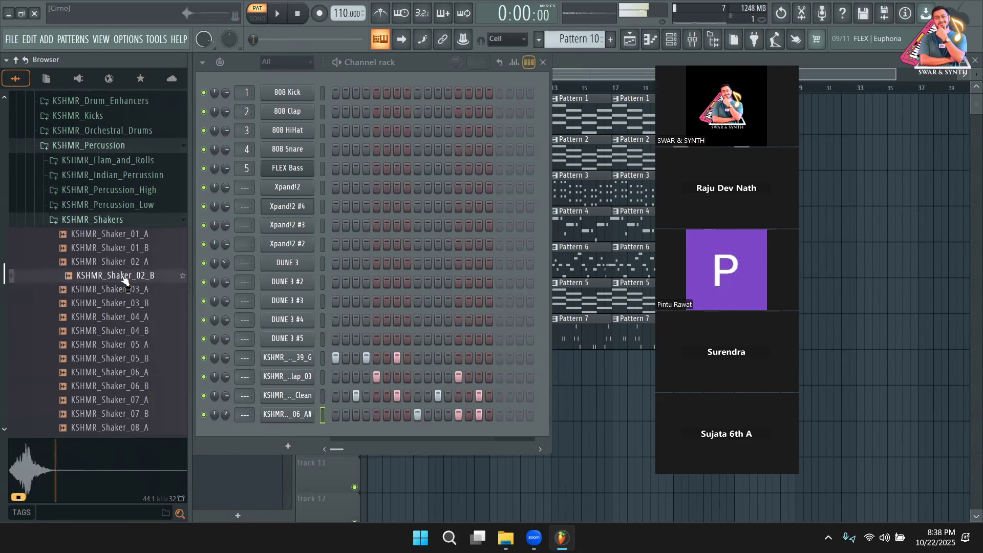
Step: Add KSHMR_Shaker_02_B as a new channel with hits on steps 1 and 9, and play the pattern
left_click_drag(266, 414, 292, 432)
left_click(356, 433)
key("space")
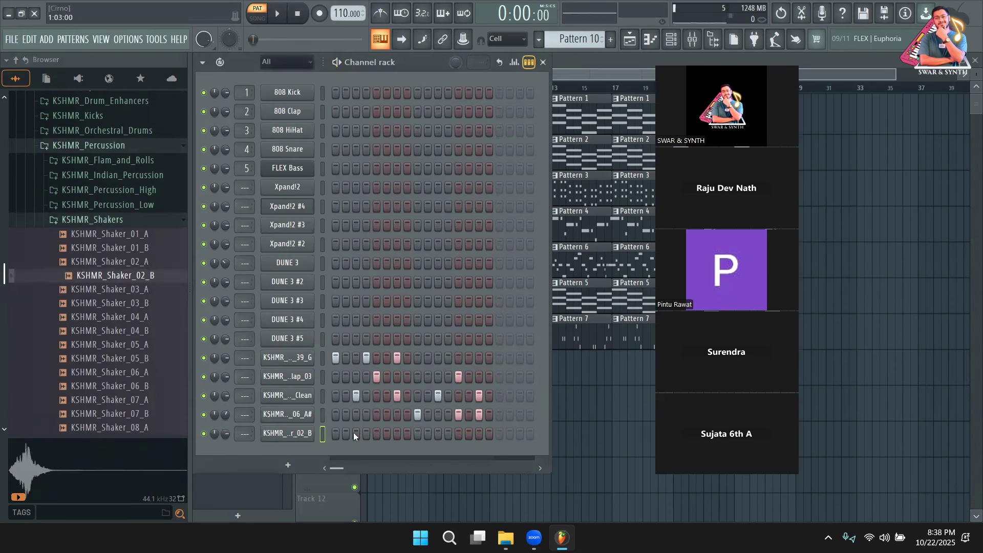
left_click(398, 433)
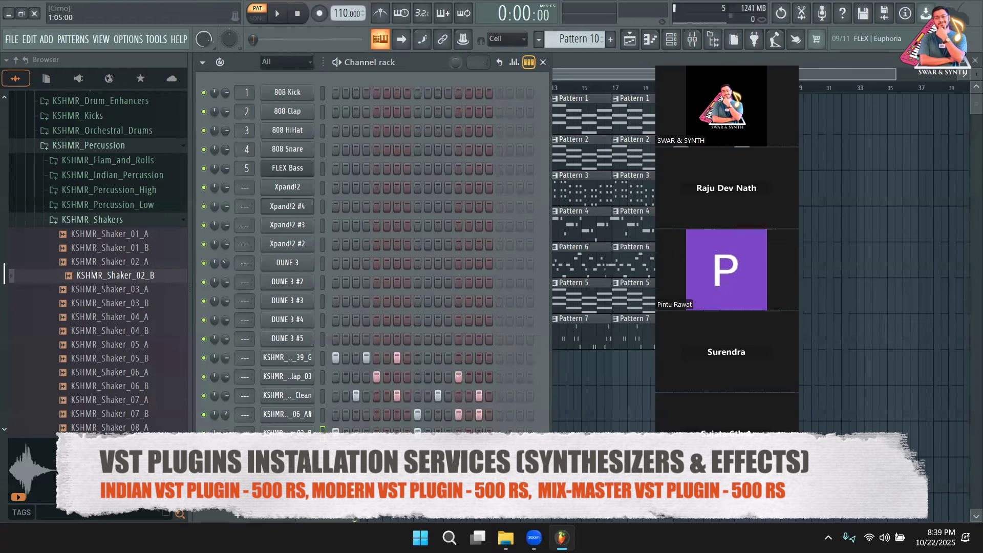
key("space")
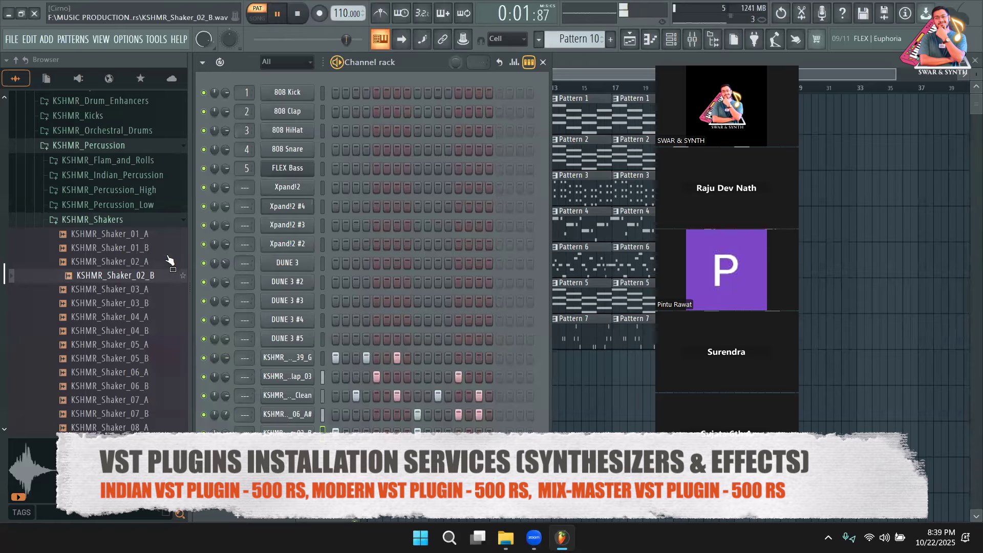
key("space")
Step: Collapse the shakers, open the KSHMR_Tambourines folder and audition tambourines 02 to 04
left_click(92, 219)
left_click(102, 234)
left_click(102, 234)
left_click(101, 234)
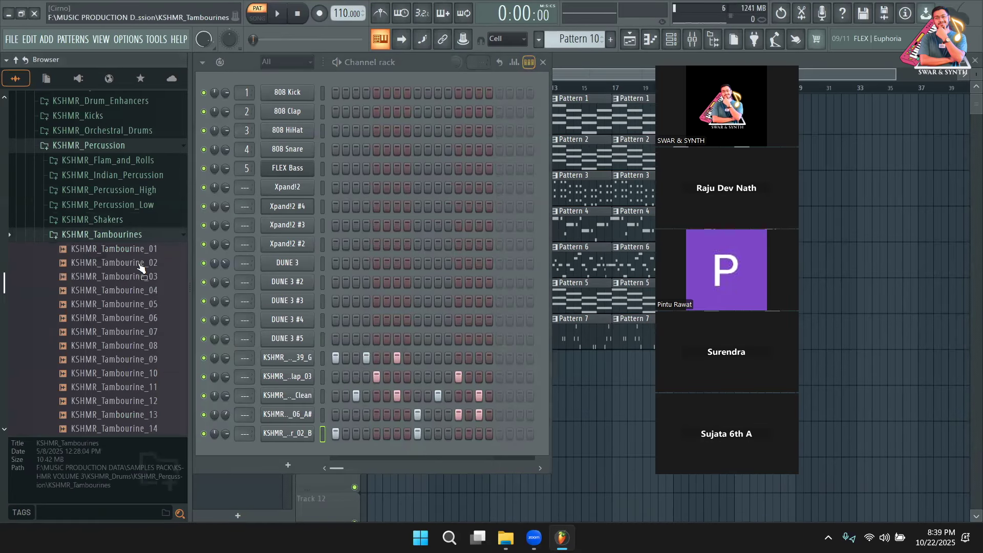
left_click(144, 280)
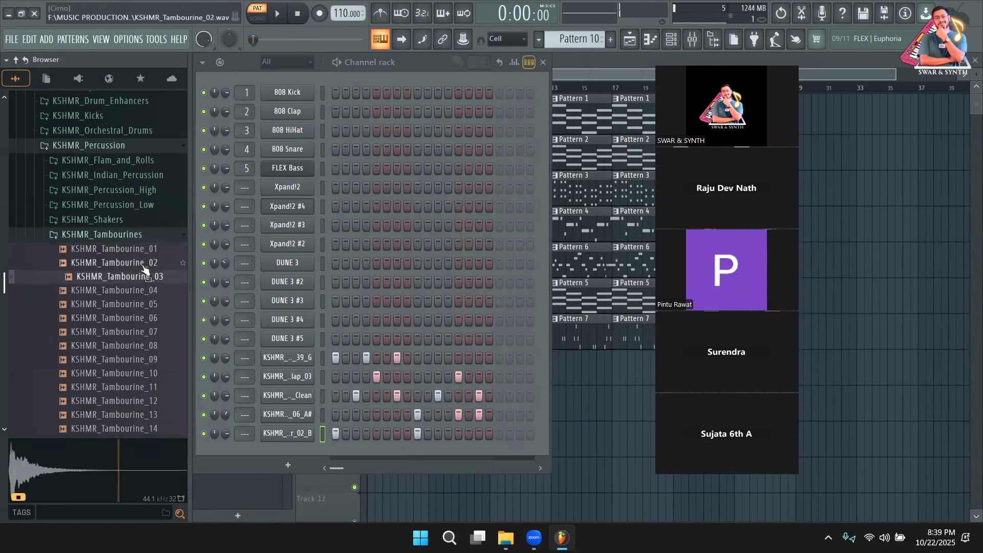
left_click_drag(145, 290, 149, 295)
left_click(147, 290)
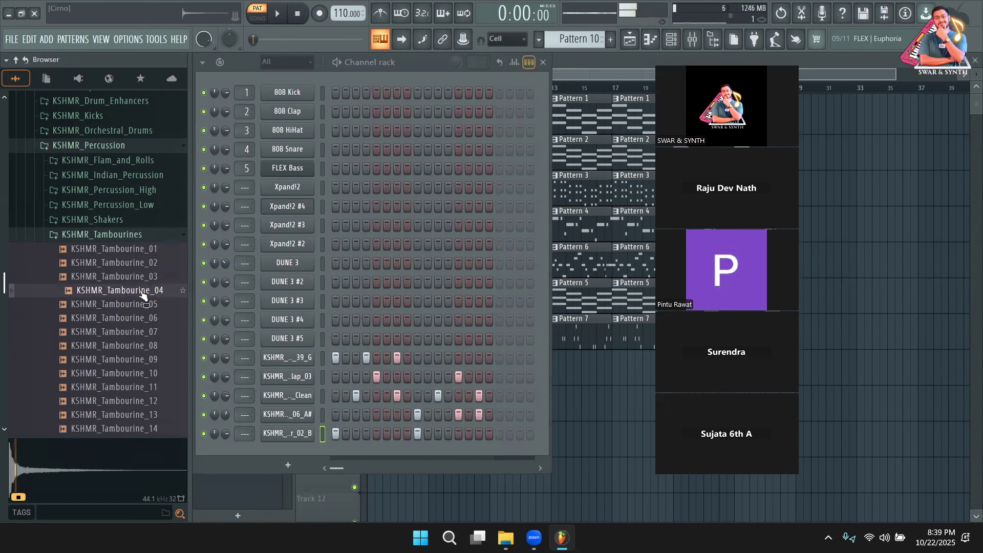
Step: Add KSHMR_Tambourine_02 as a new channel with hits on steps 5 and 13, and play the pattern
left_click_drag(140, 265, 273, 451)
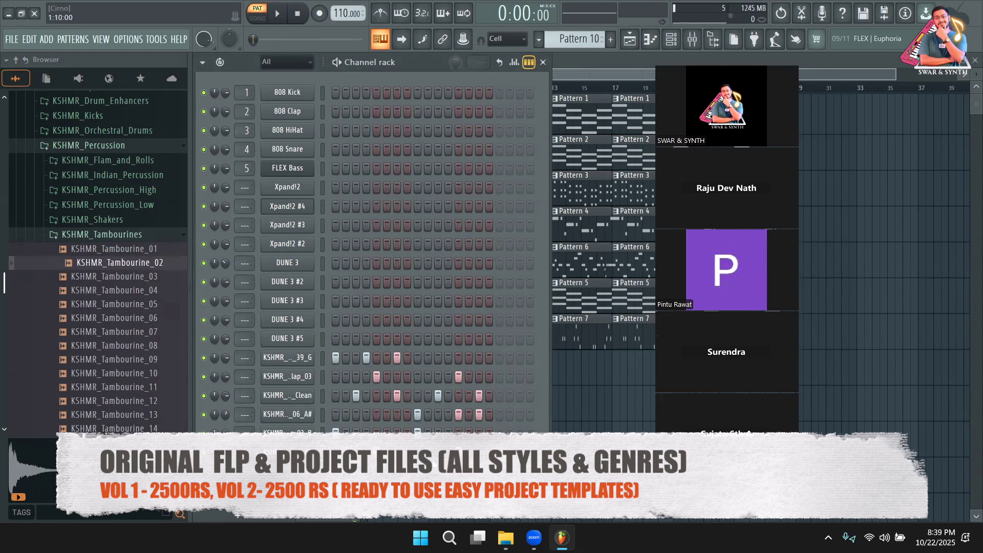
key("space")
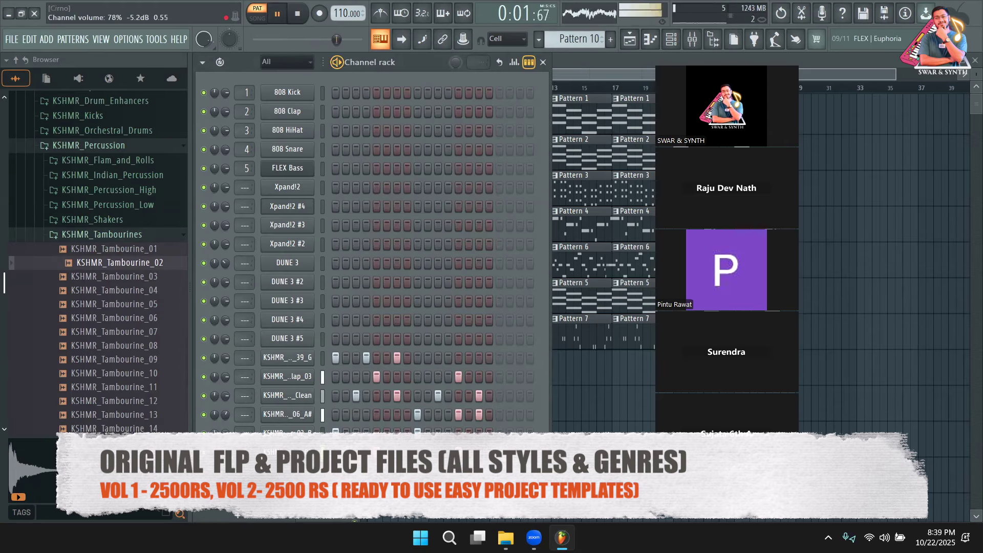
key("space")
Step: Paint Pattern 10 clips along the BEAT track from bar 1 through bar 31, and return to the channel rack
key("F6")
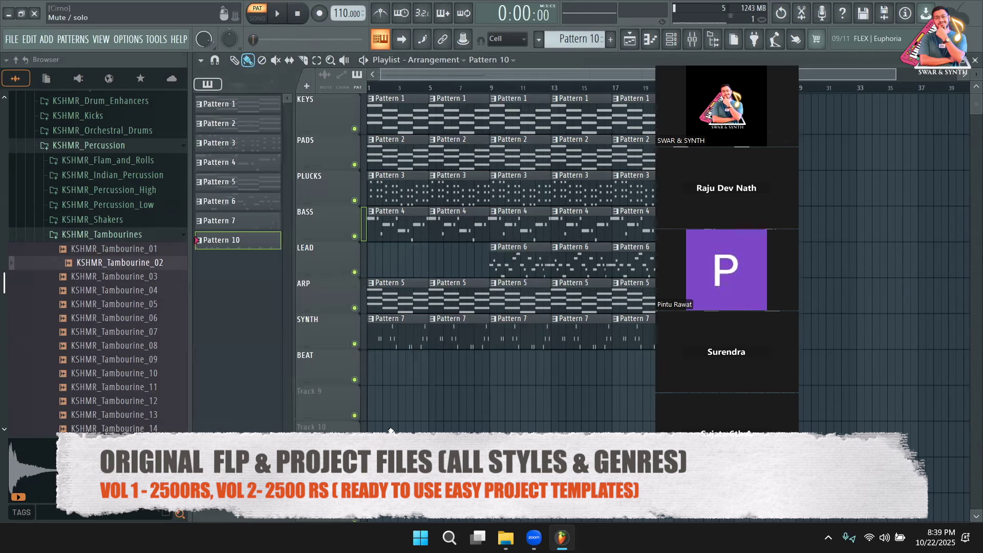
left_click_drag(377, 378, 703, 384)
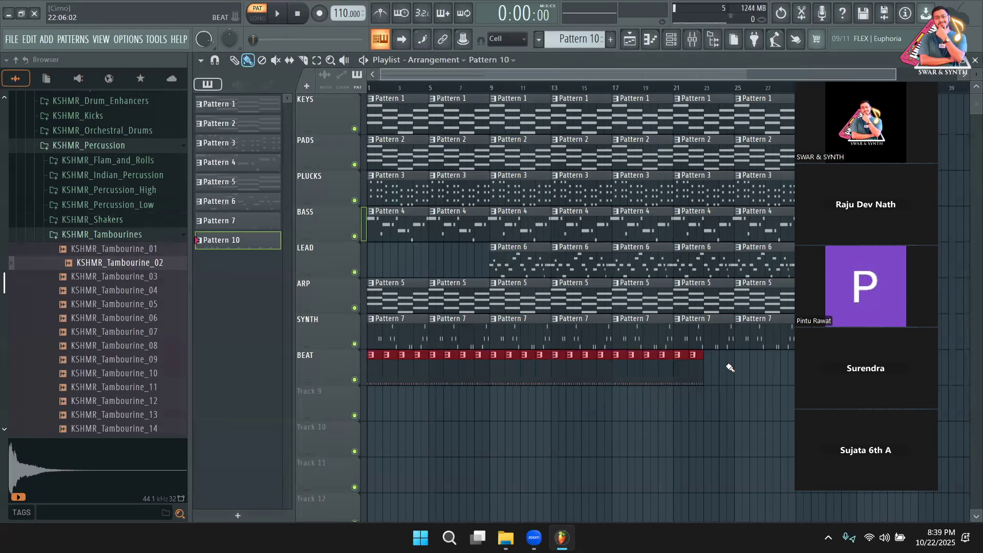
left_click(677, 43)
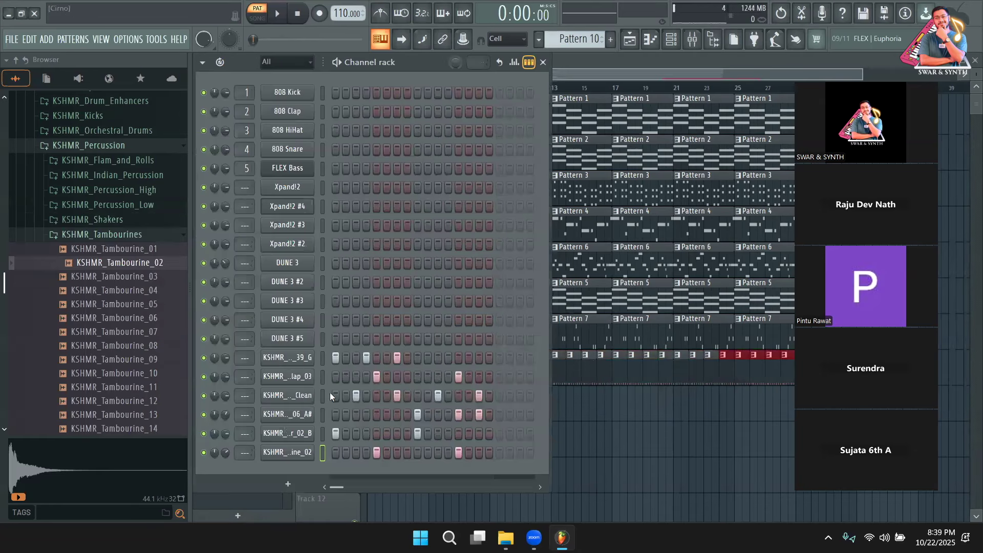
Step: Collapse KSHMR_Percussion, open KSHMR_Tom_Individuals within KSHMR_Toms and audition several tom samples
left_click(110, 234)
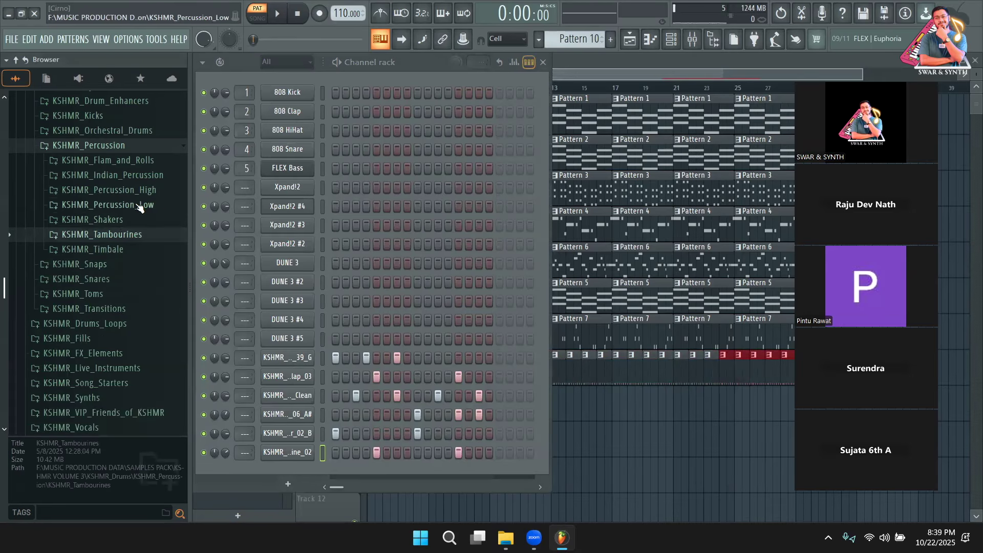
left_click(118, 146)
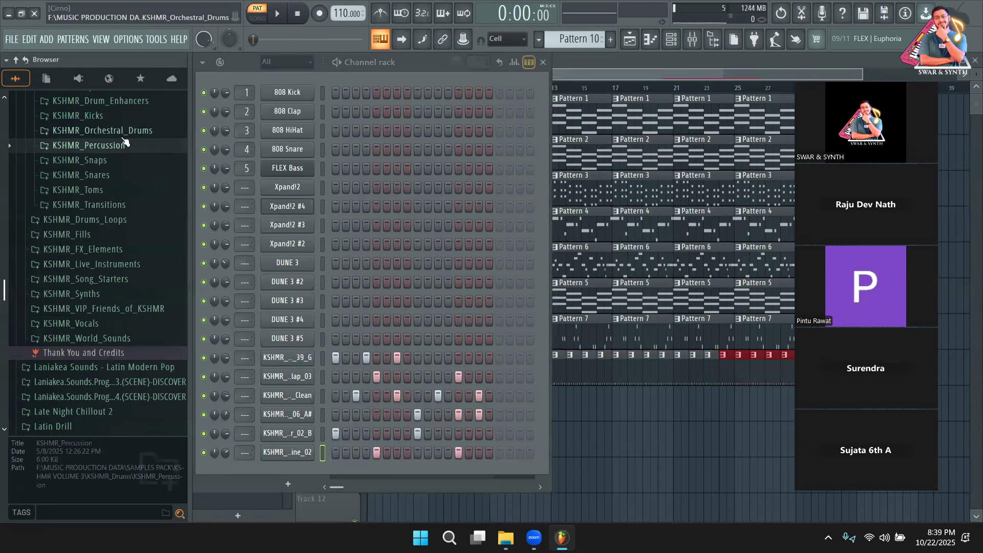
left_click(115, 190)
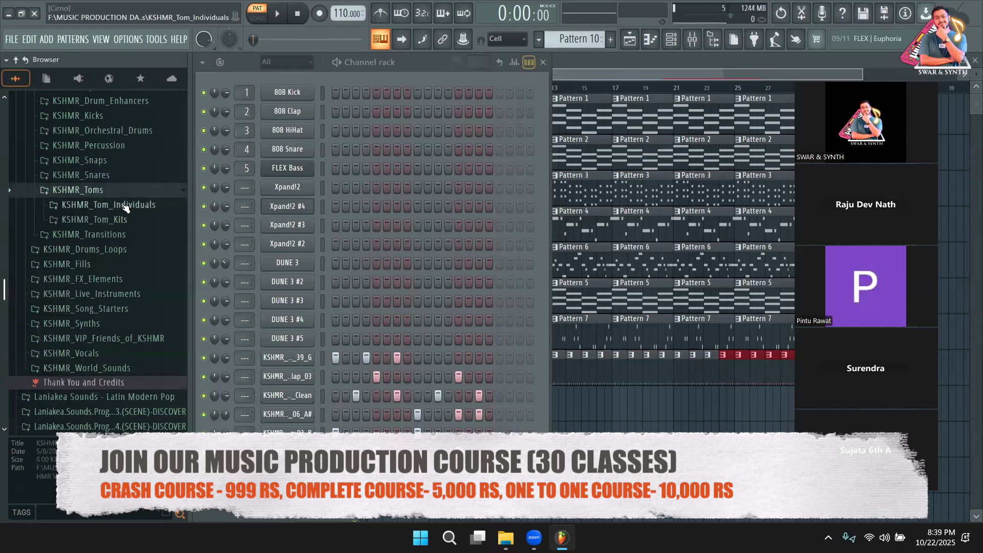
left_click(120, 204)
left_click(115, 233)
left_click(120, 259)
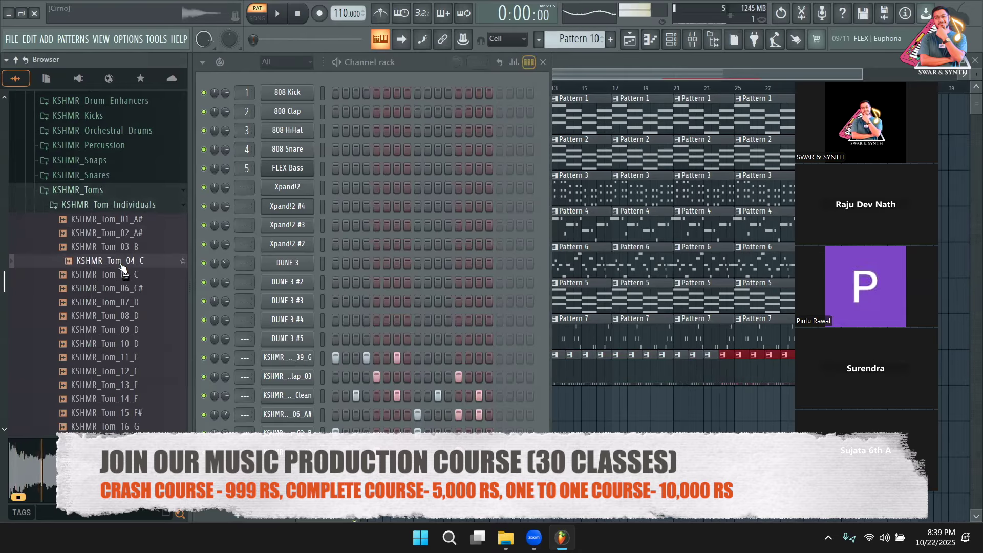
left_click(125, 275)
scroll(124, 276, "down", 6)
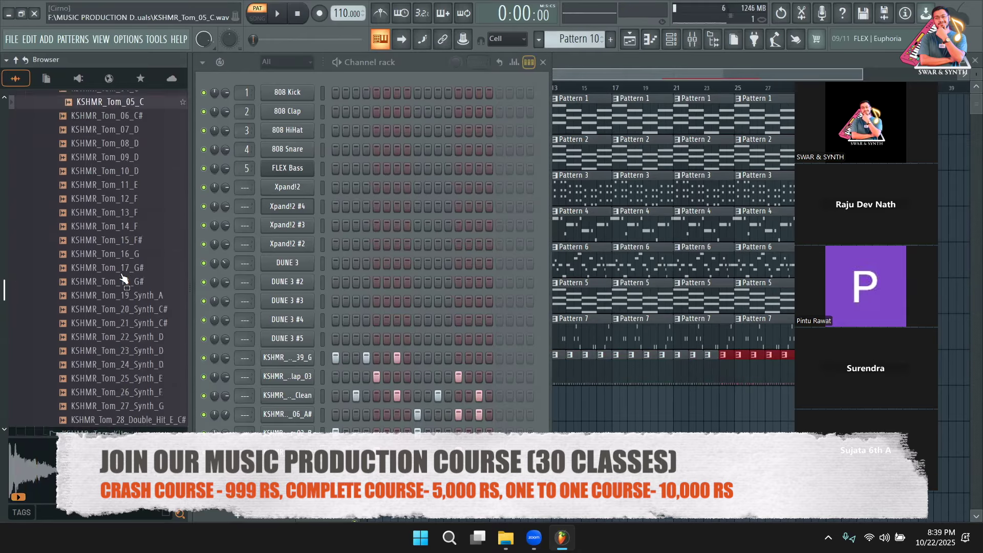
left_click(118, 136)
Step: Add KSHMR_Tom_15_F# as a new channel and settle its hits on steps 12 and 15 during pattern playback
left_click_drag(123, 163, 451, 484)
key("space")
left_click(468, 471)
left_click(479, 471)
left_click(488, 471)
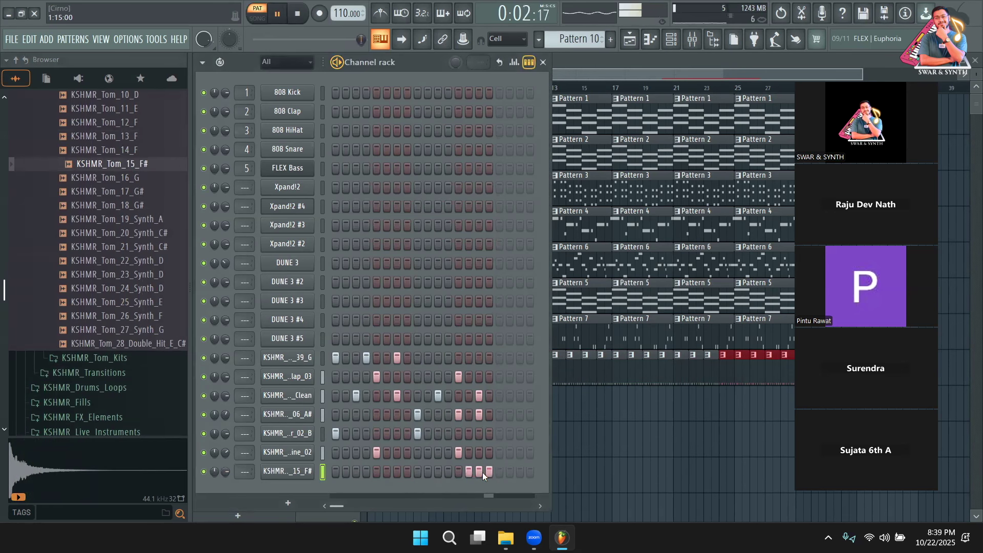
left_click(480, 472)
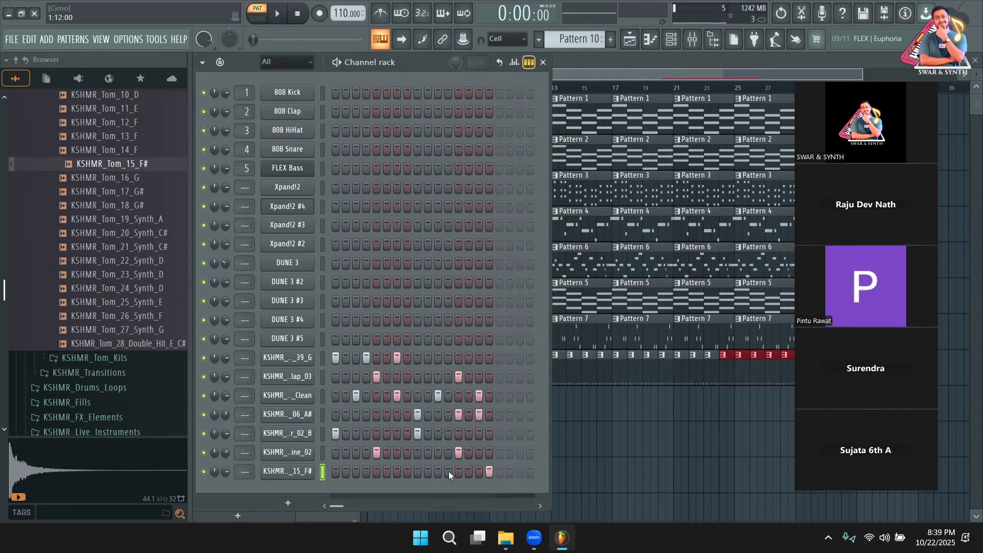
key("space")
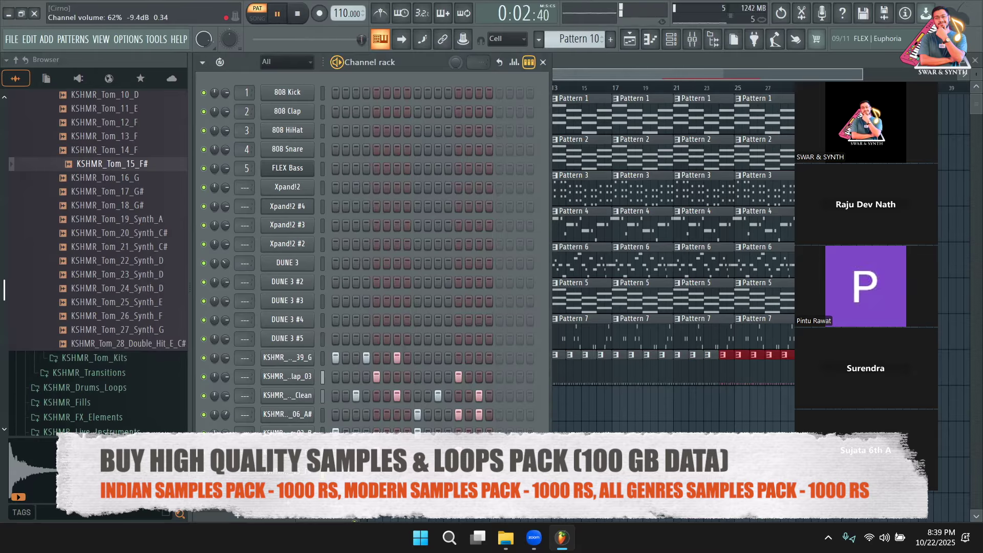
Step: Return to the playlist, stop pattern playback, switch to song mode and play the arrangement from the start
key("F6")
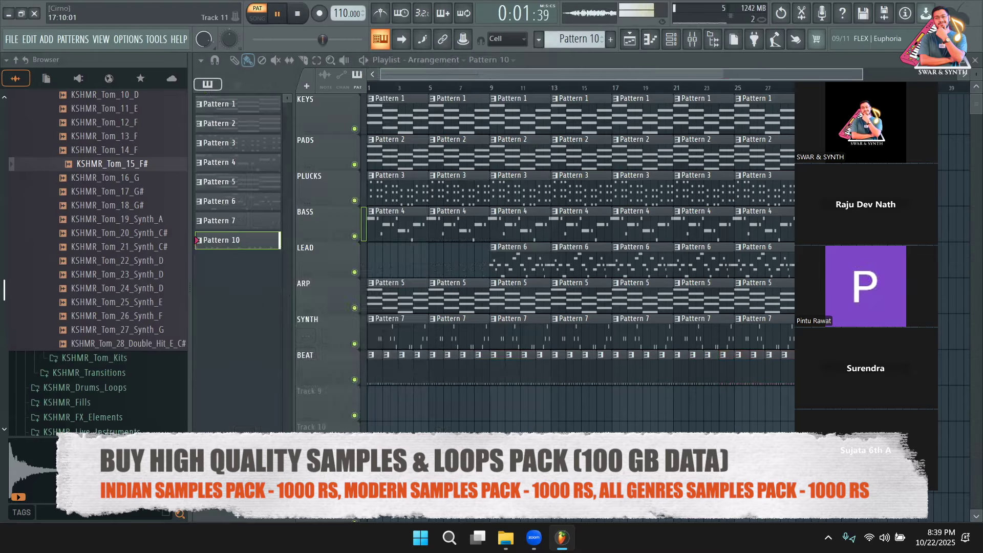
key("space")
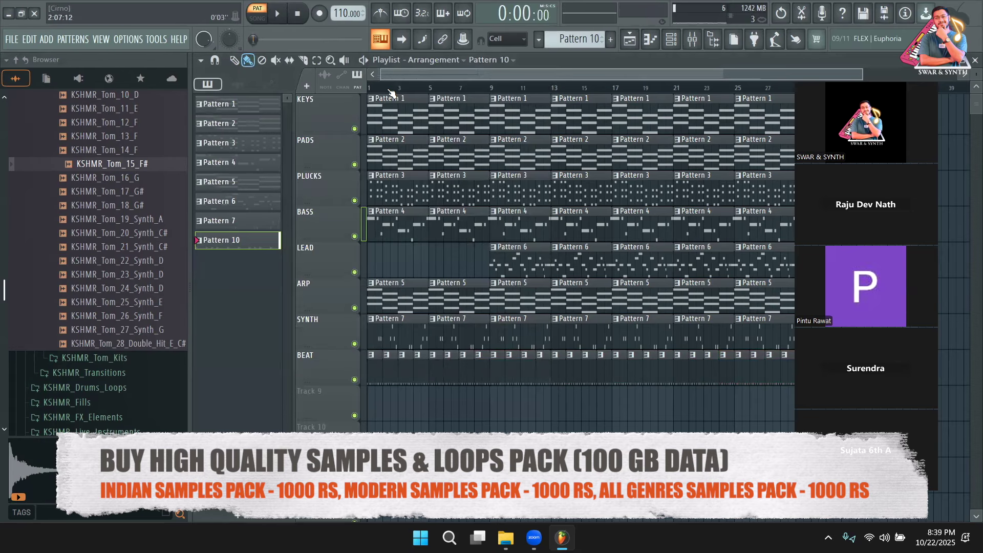
key("l")
key("space")
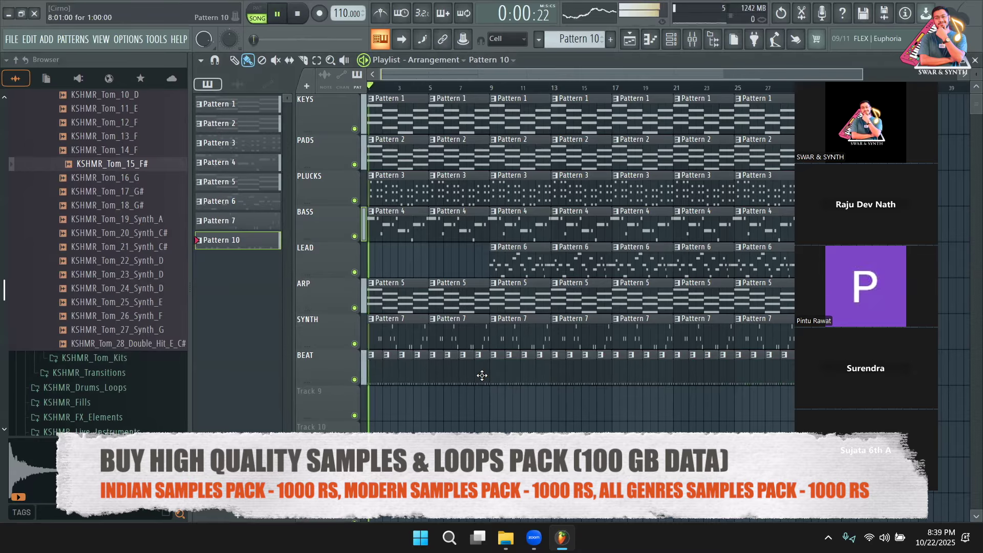
Step: Adjust the Xpand!2 channel's volume while the song plays, return to the playlist and stop playback
left_click(672, 39)
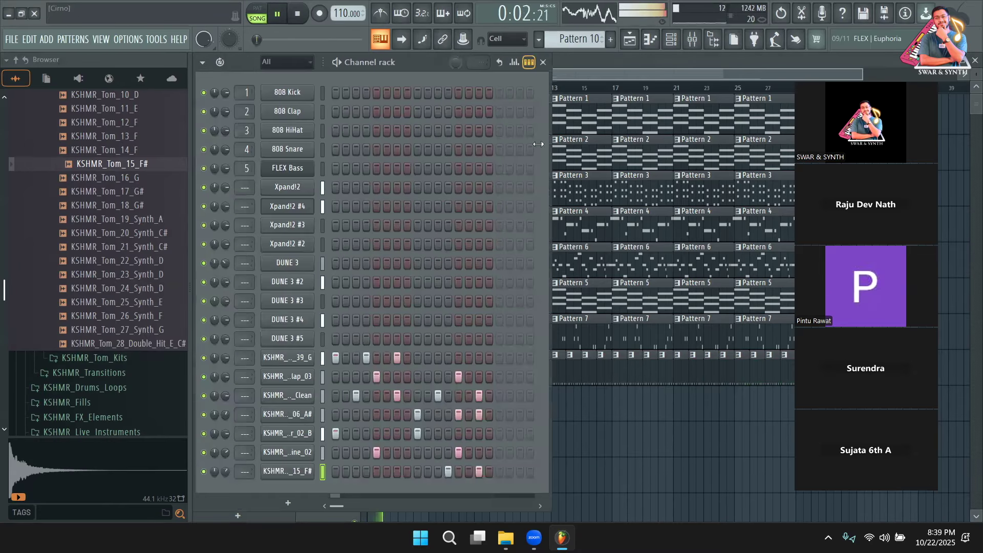
key("space")
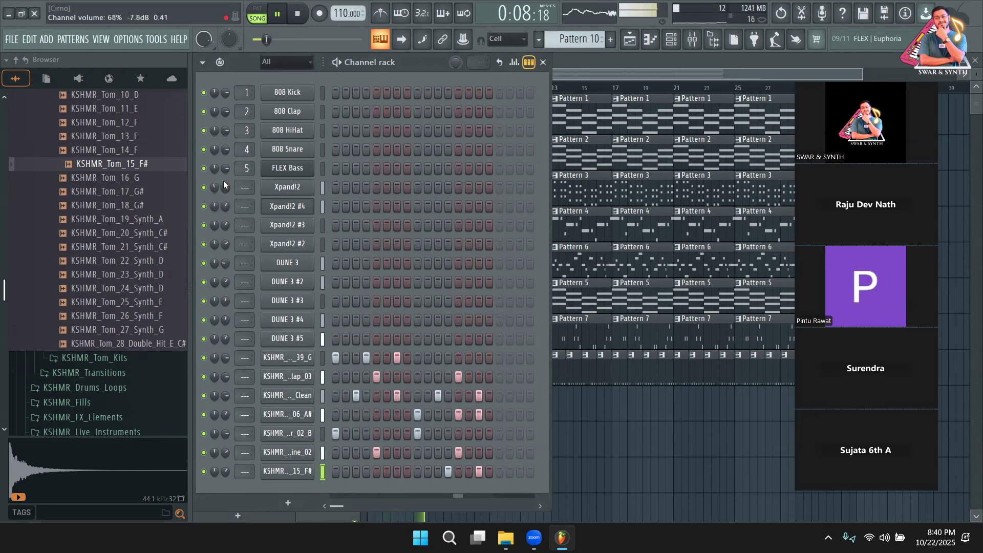
left_click_drag(214, 187, 214, 195)
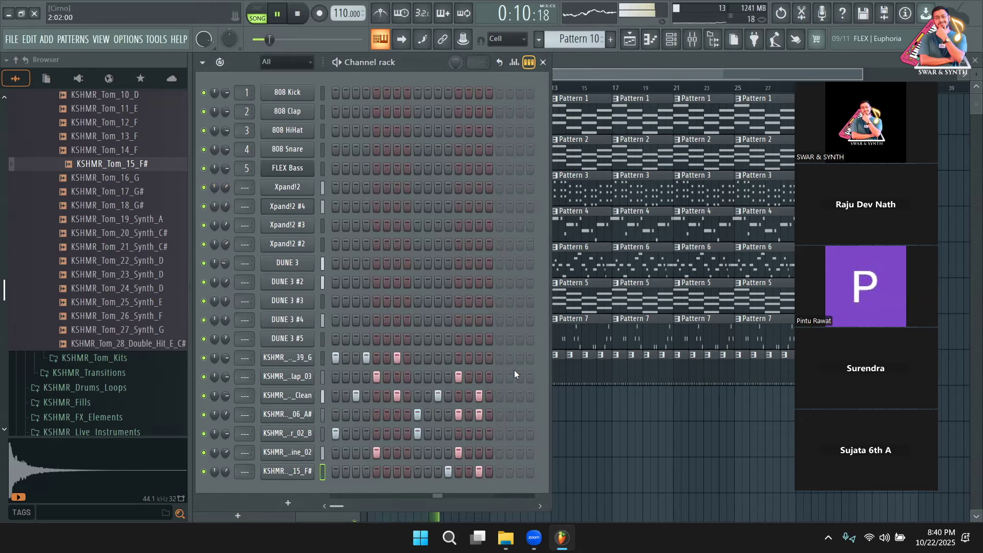
key("F6")
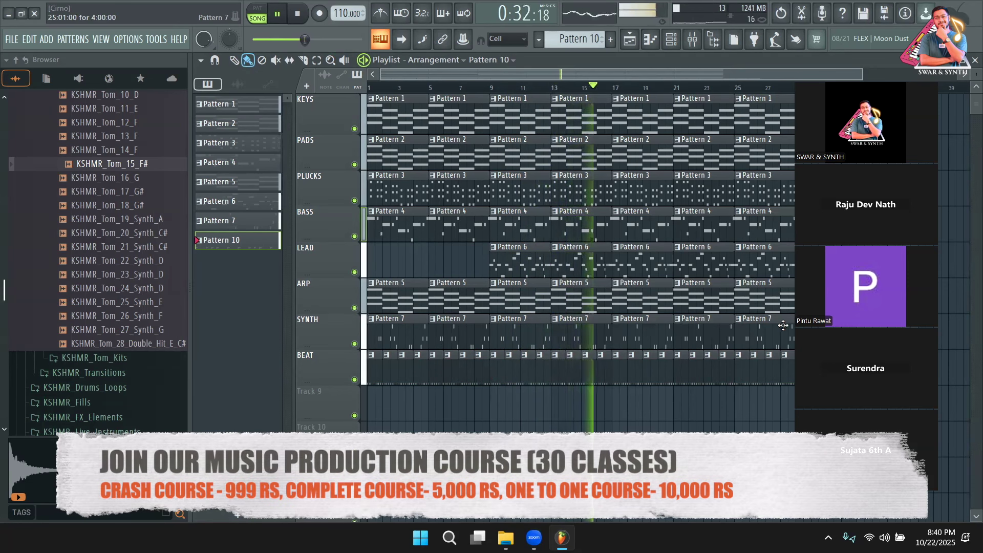
key("space")
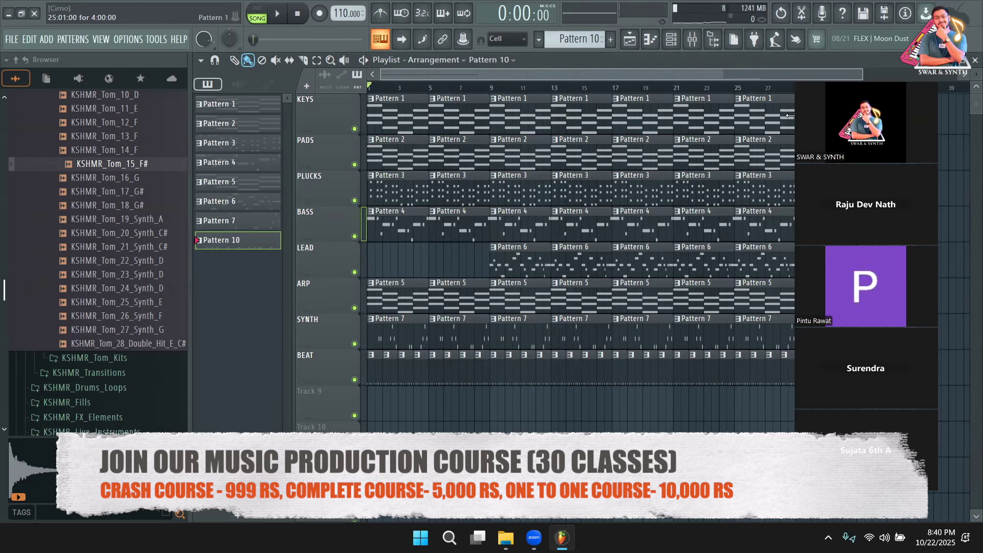
Step: Solo the KEYS track, move the video-call panel clear of the playlist, and play the keys alone
left_click_drag(889, 80, 930, 64)
right_click(355, 128)
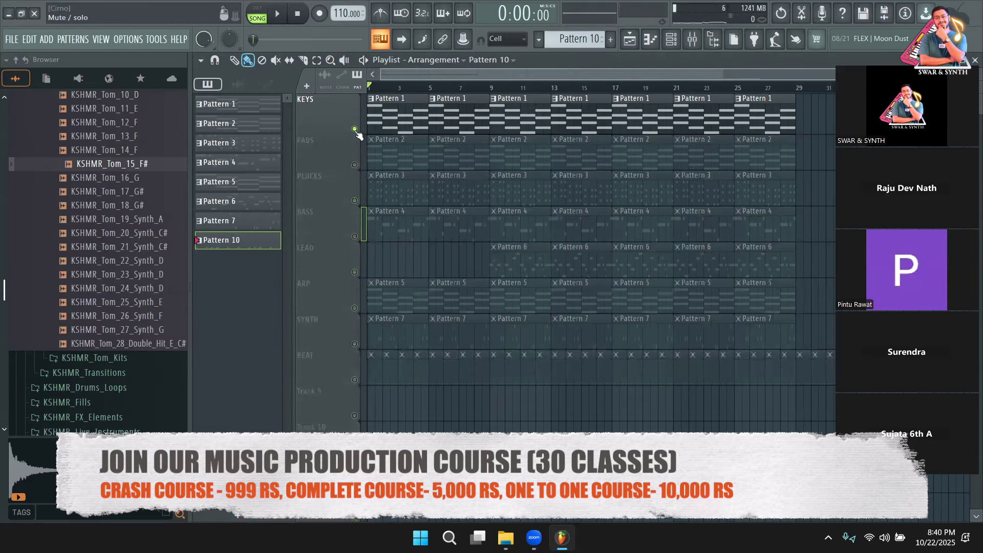
left_click_drag(832, 113, 95, 138)
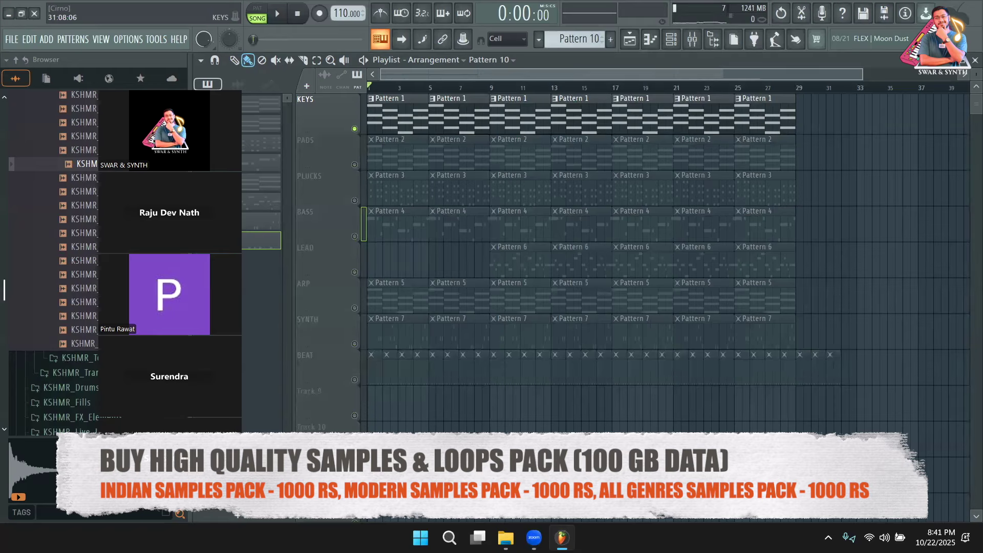
key("space")
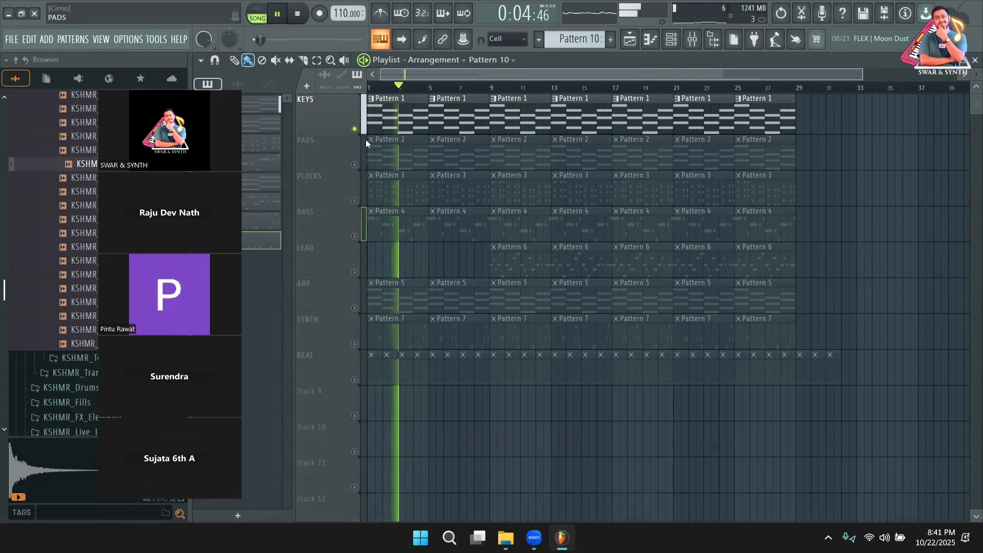
key("space")
Step: Unmute the PADS track and play it with the keys, then unmute PLUCKS and play the three layers from the start
left_click(355, 165)
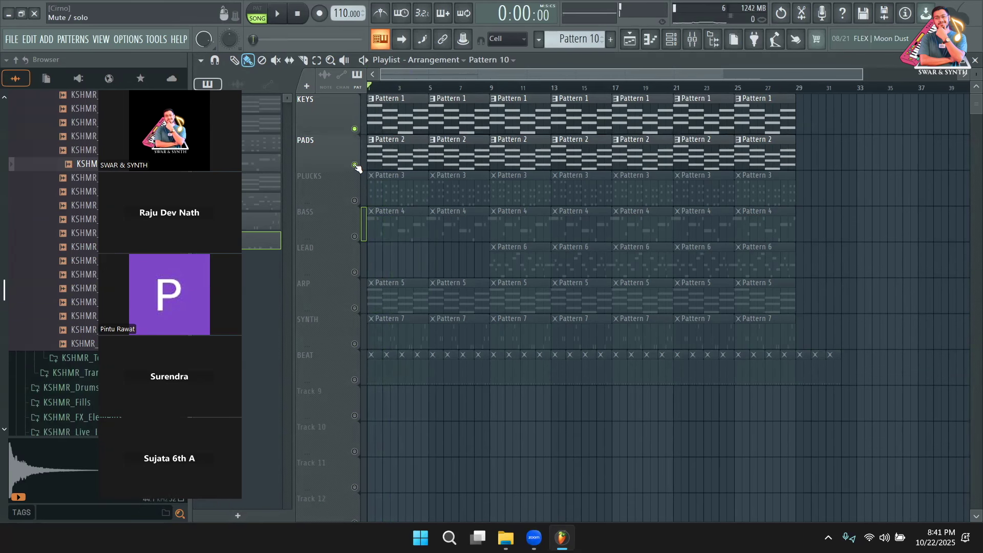
key("space")
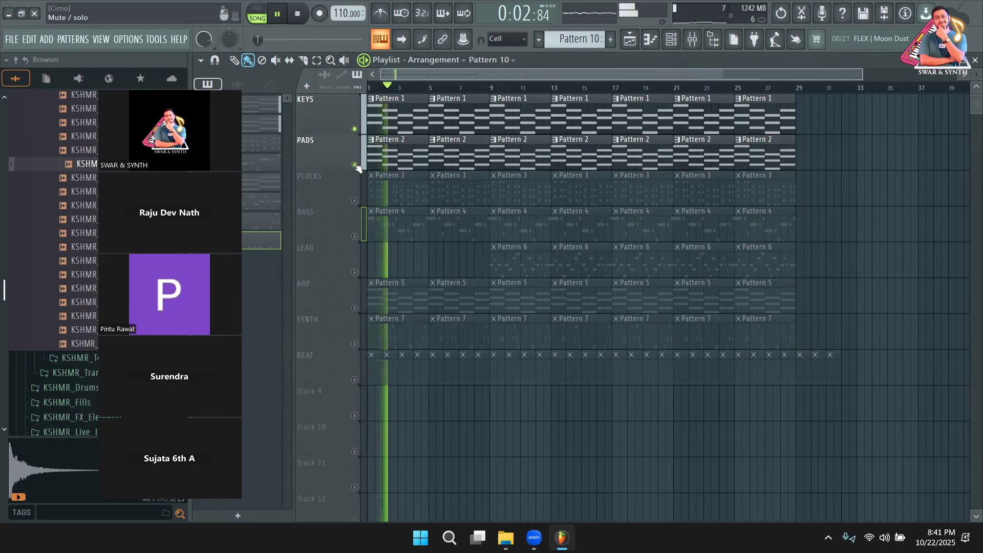
key("space")
left_click(355, 200)
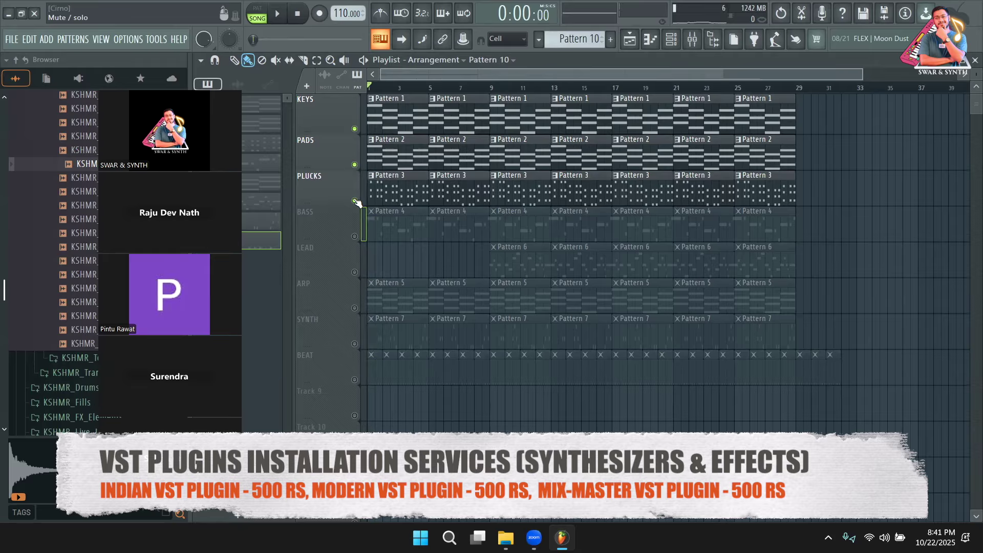
key("space")
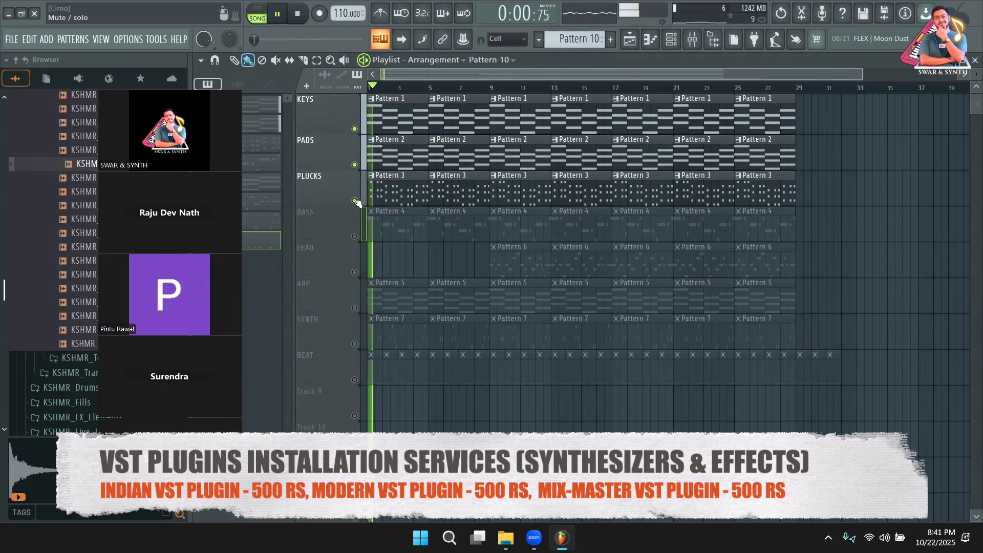
key("space")
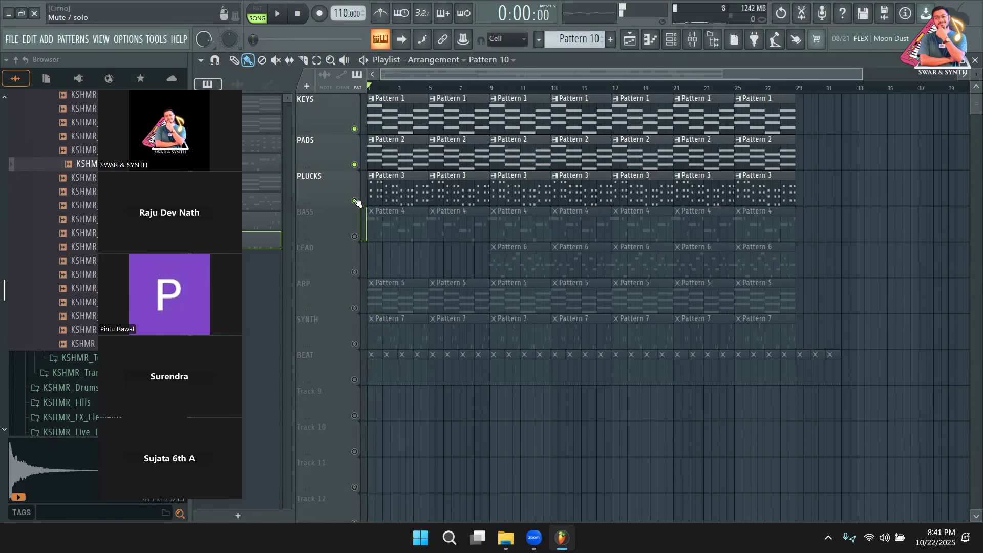
Step: Unmute the BASS track and play the mix, then unmute ARP and restart playback from the beginning
left_click(354, 236)
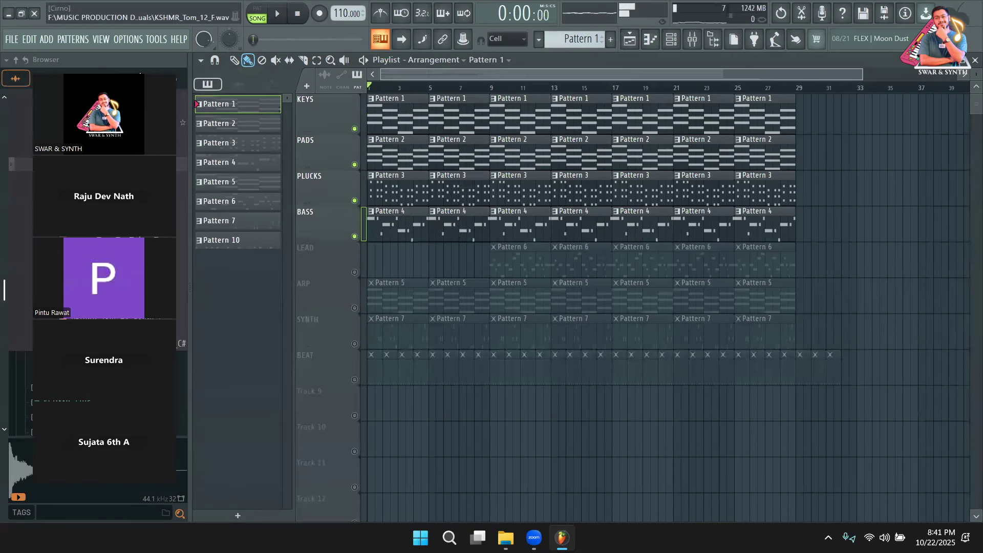
key("space")
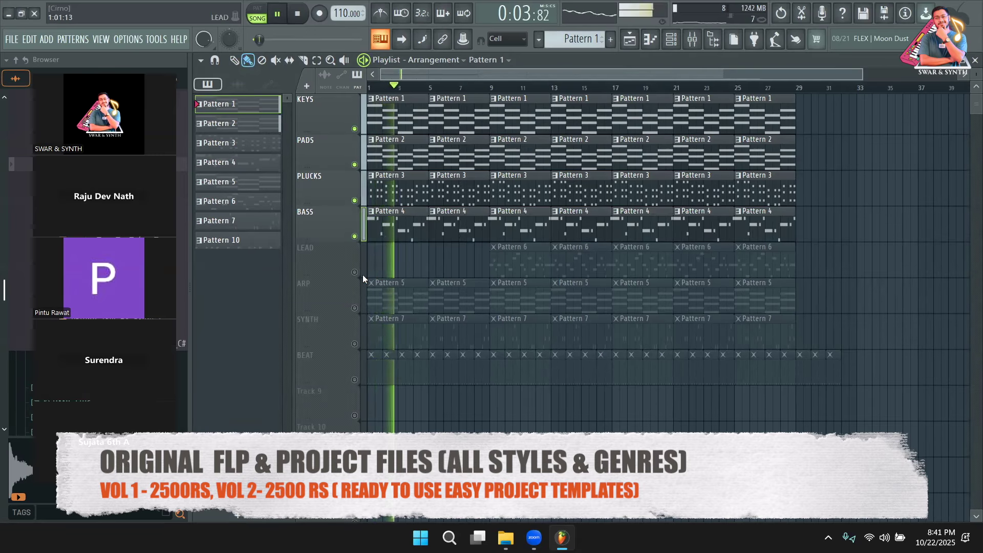
key("space")
left_click(354, 308)
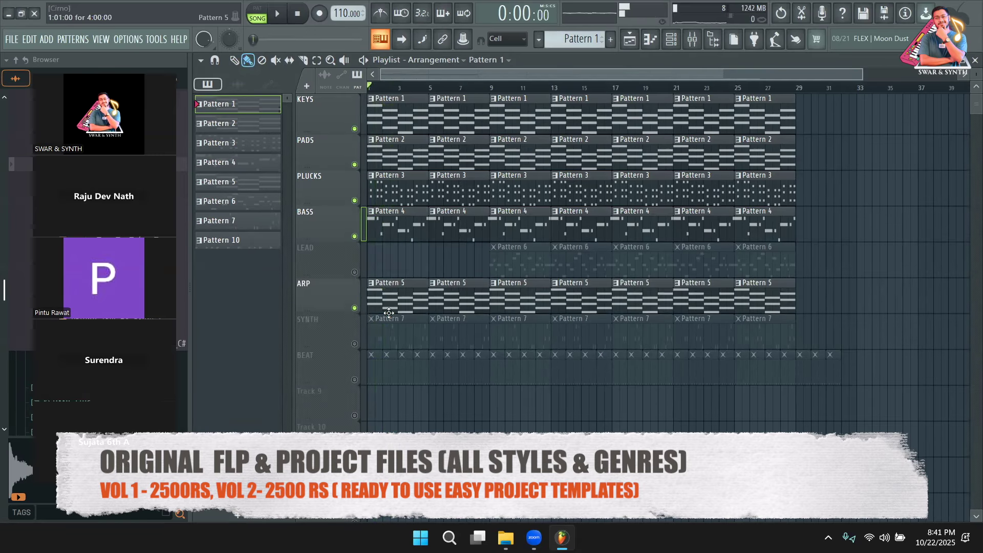
key("space")
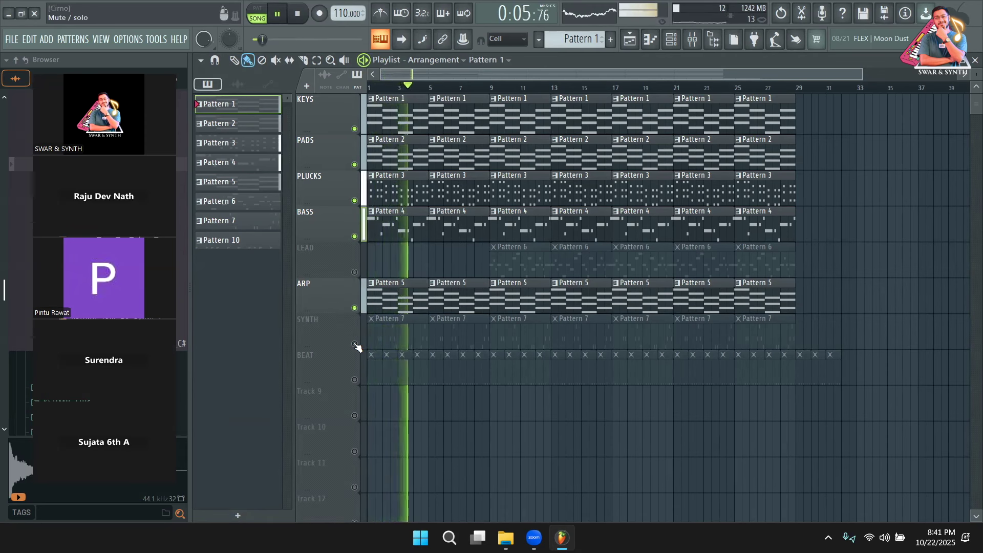
Step: Unmute the SYNTH track during playback, then unmute BEAT and play the arrangement from the start
left_click(354, 344)
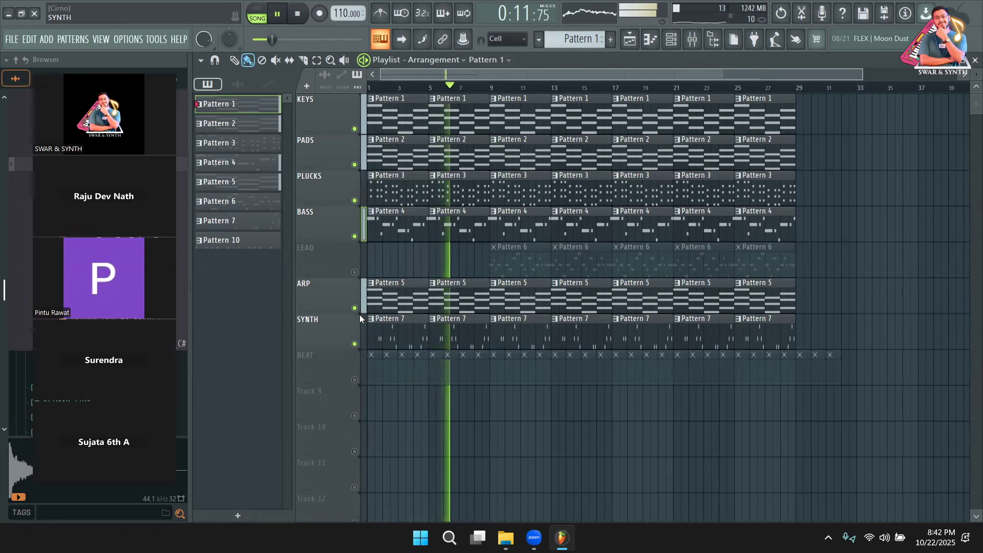
key("space")
left_click(355, 380)
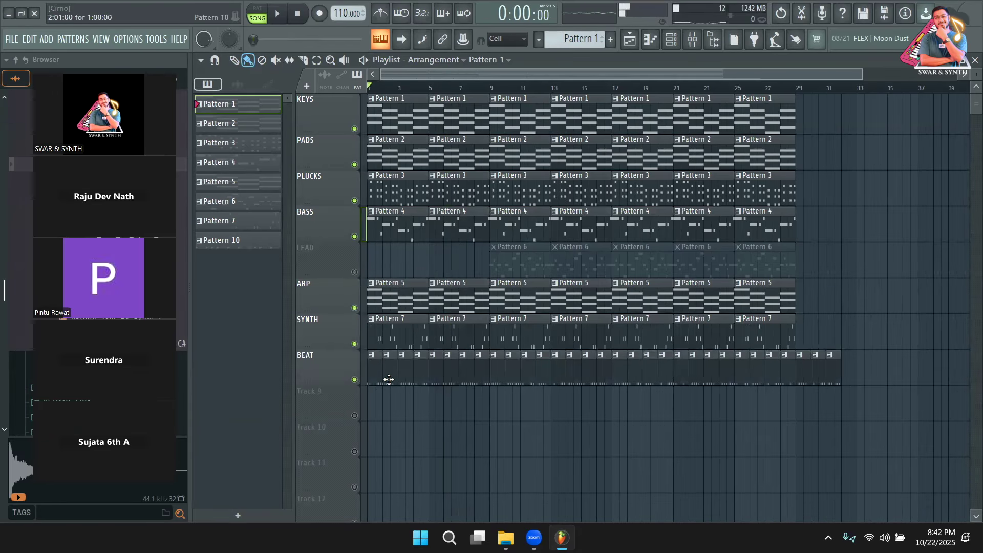
key("space")
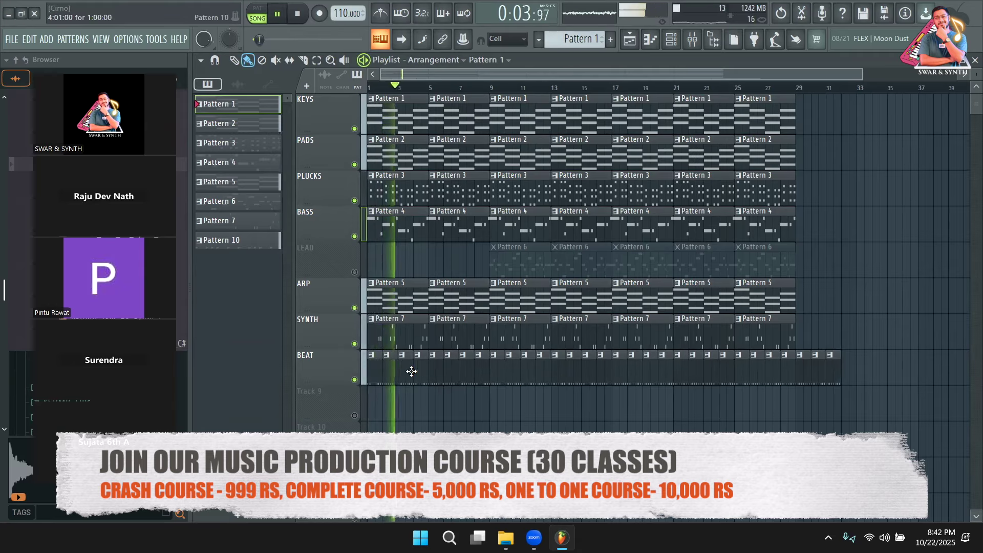
key("space")
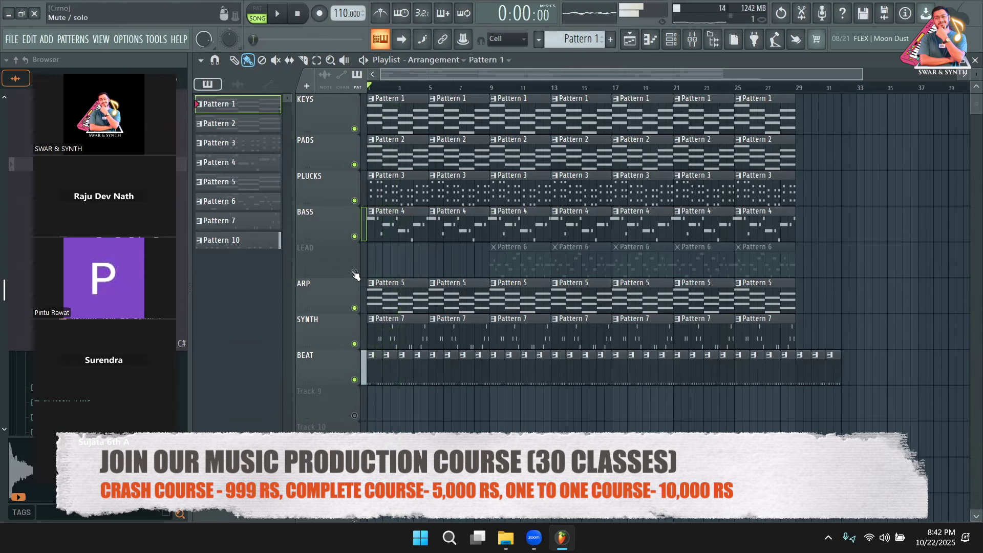
Step: Unmute the LEAD track, set the playback position to bar 9, and open Pattern 6's DUNE 3 #3 synth
left_click(354, 272)
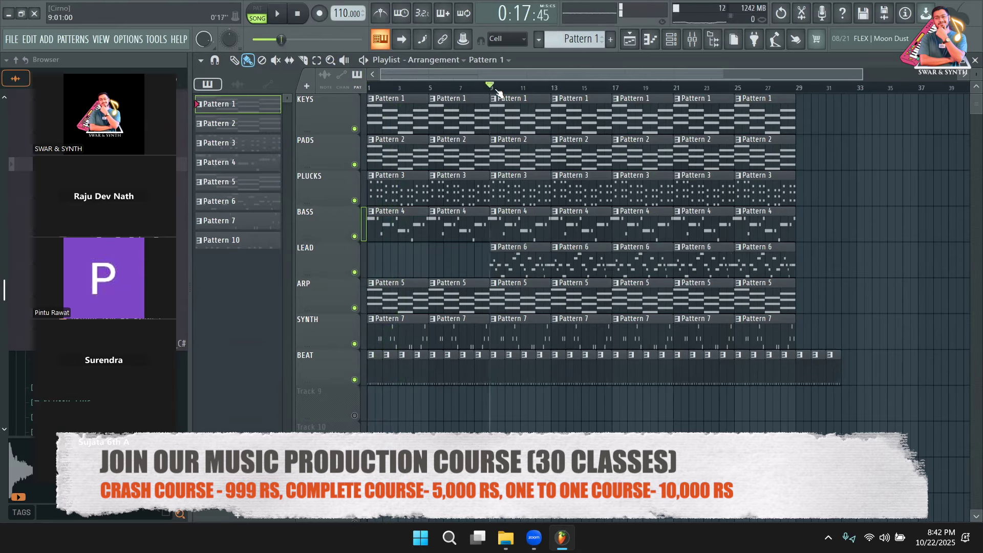
double_click(534, 263)
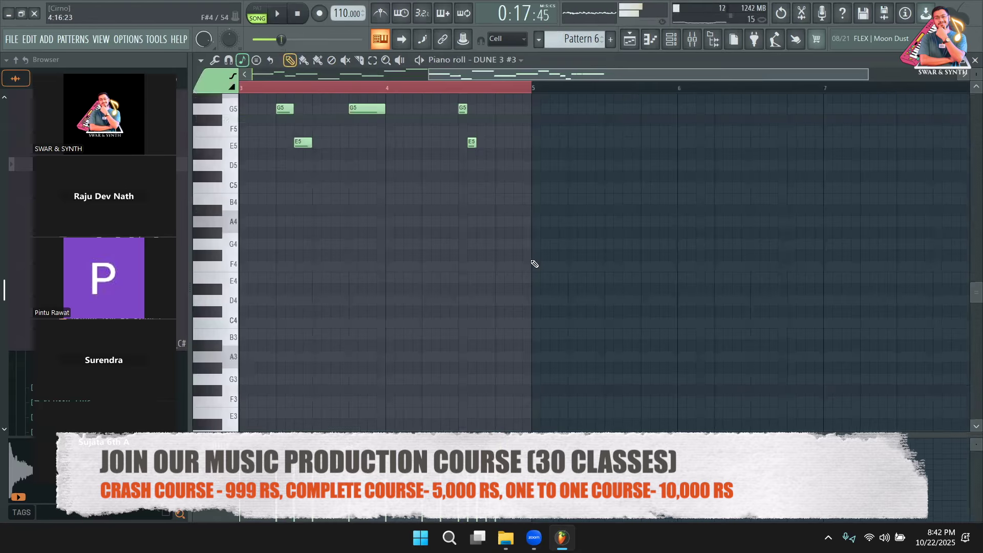
left_click(658, 44)
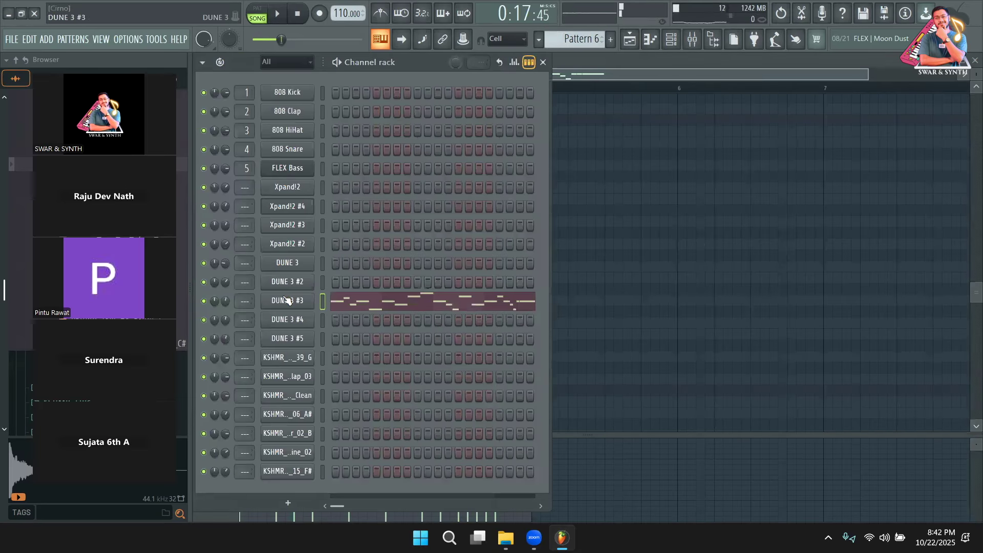
left_click(287, 300)
left_click_drag(372, 102, 389, 95)
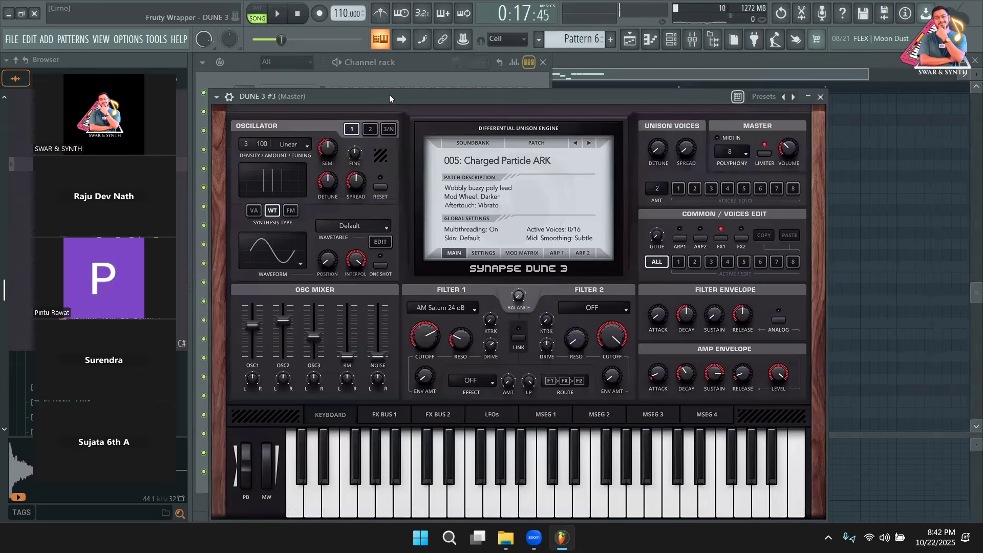
Step: Audition successive DUNE 3 #3 patches against the song from bar 9, settling on 009: Eddie Car Denim ARK
left_click(588, 143)
key("space")
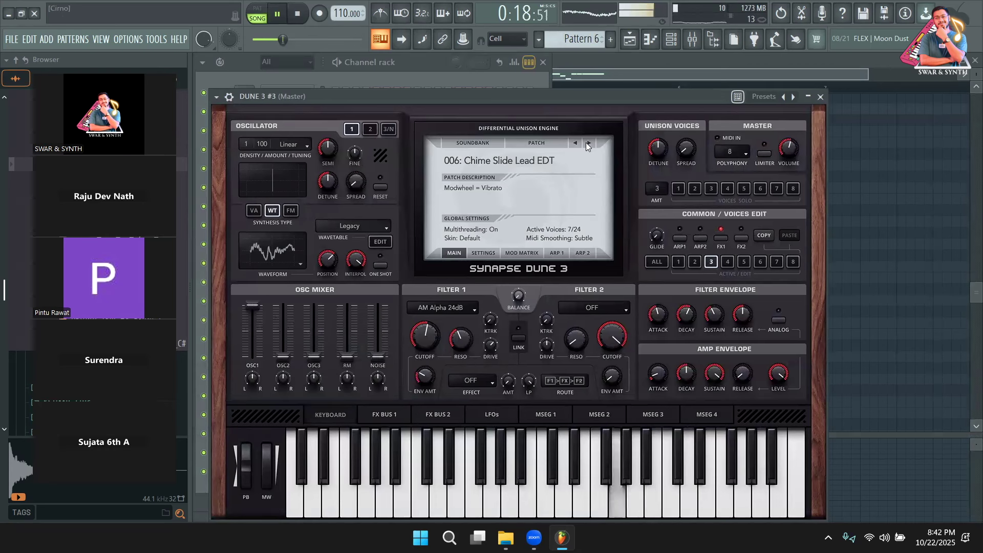
left_click(587, 144)
key("space")
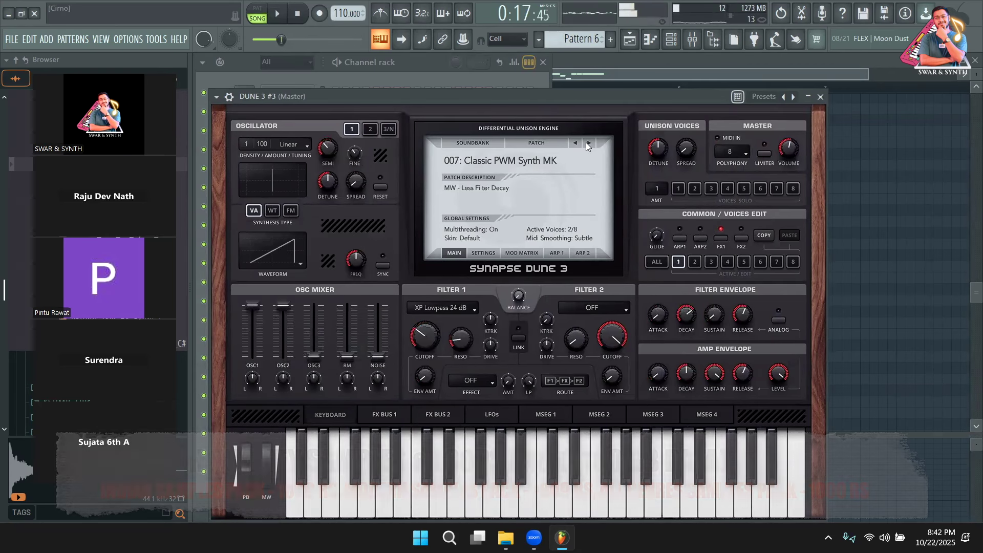
left_click(588, 143)
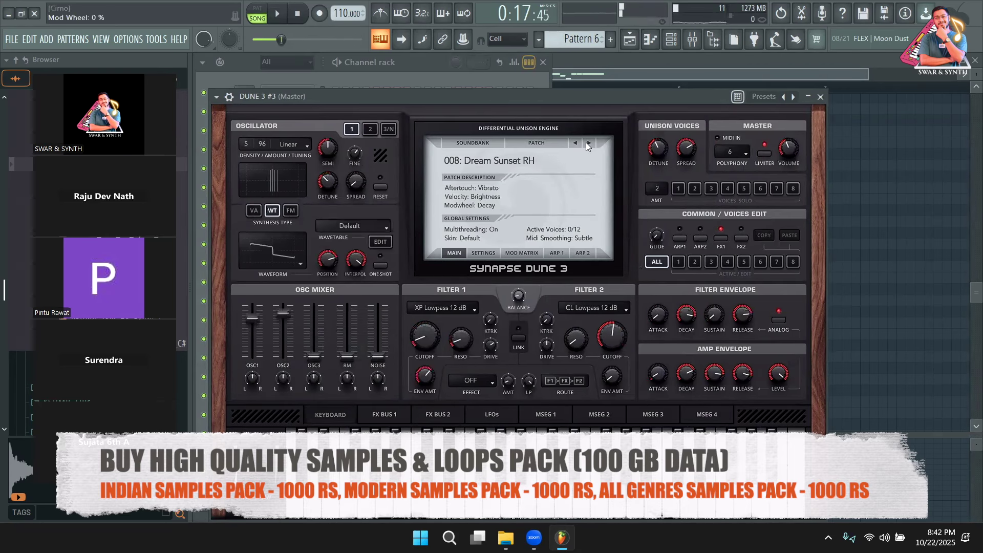
key("space")
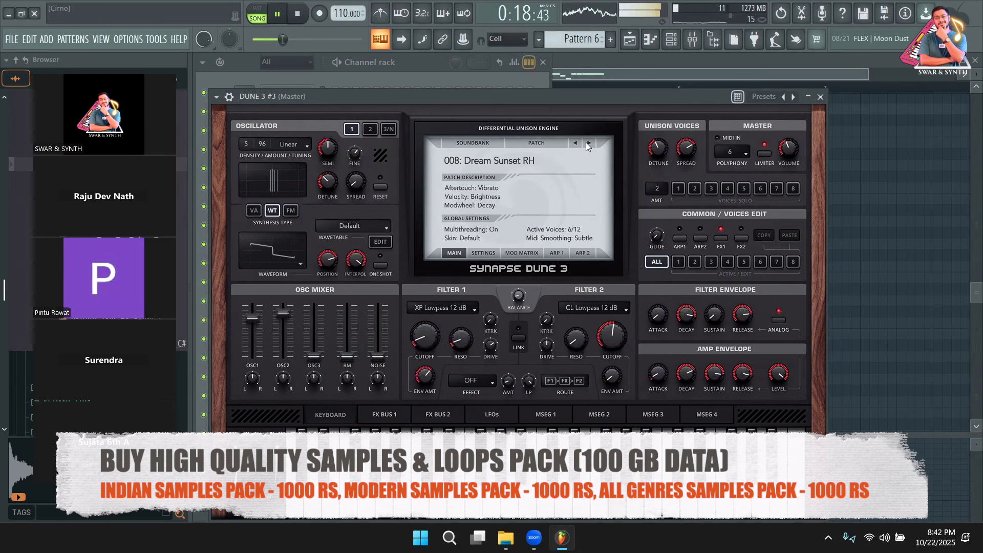
left_click(589, 144)
key("space")
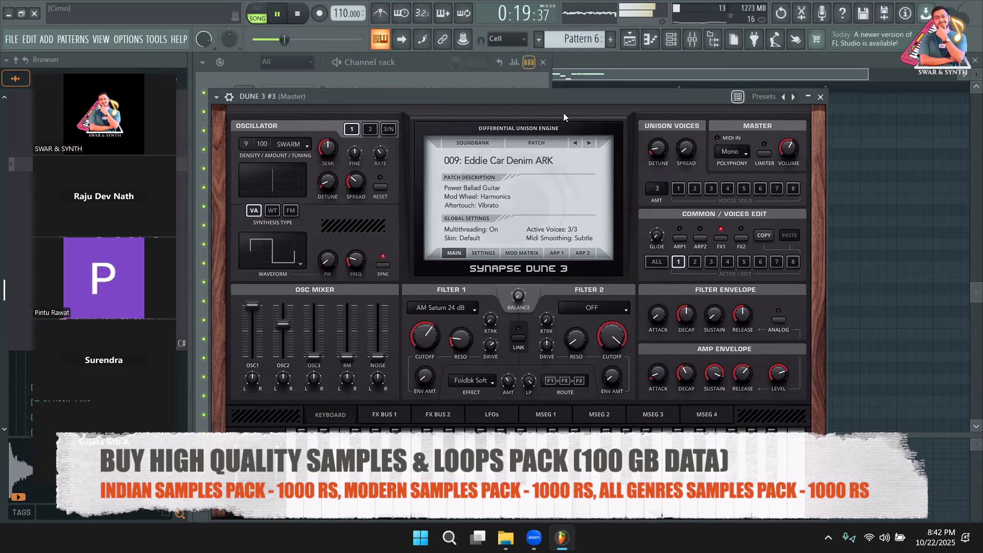
Step: Return to the playlist, stop playback, and delete the three Pattern 10 clips past bar 29 on the BEAT track
left_click(629, 39)
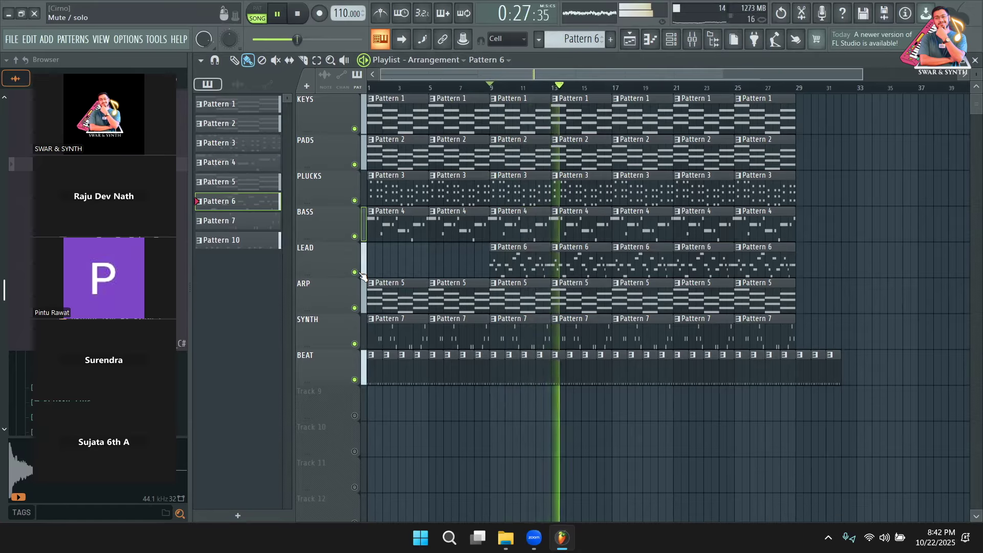
key("space")
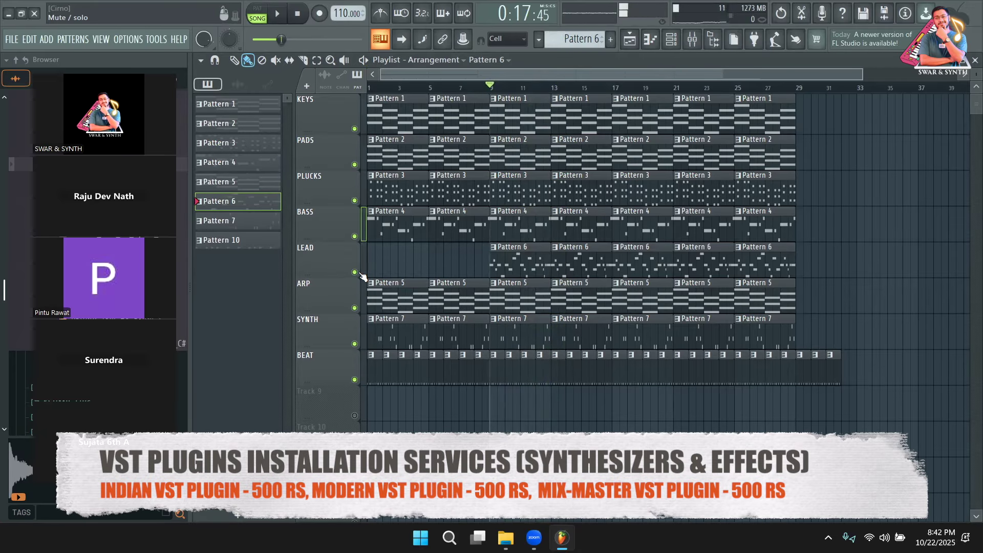
right_click(831, 366)
right_click(815, 366)
right_click(800, 367)
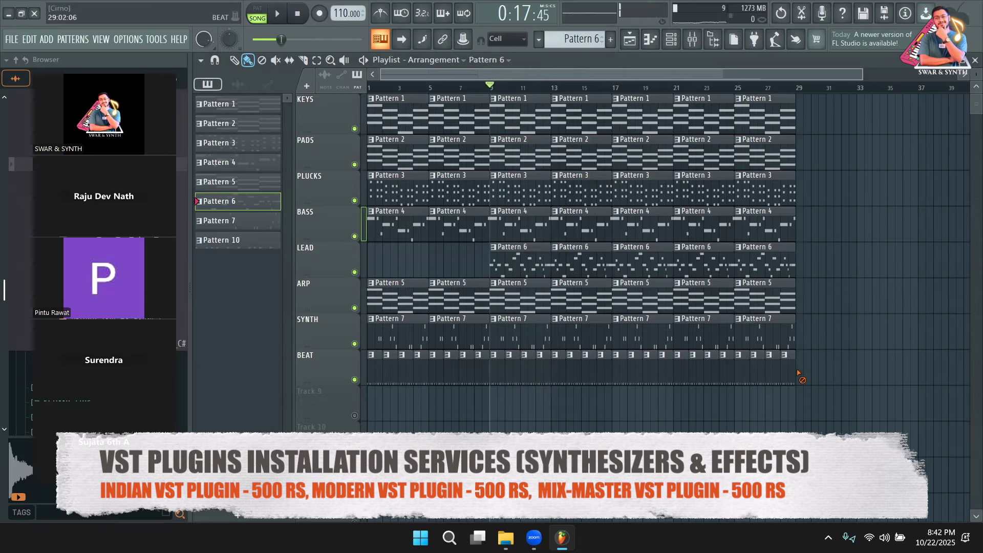
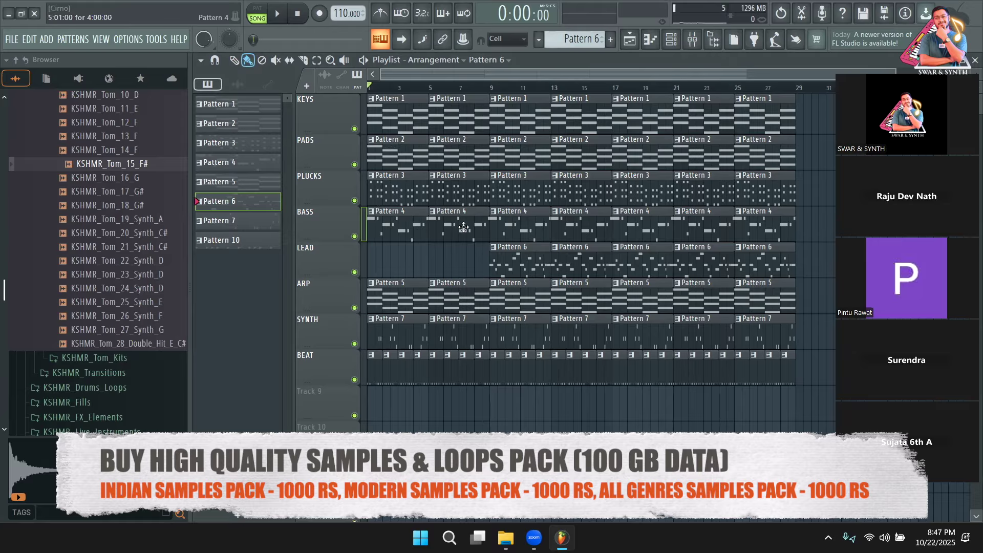
Step: Look up DUNE among the installed plugins in the plugin manager, then close the manager
left_click(143, 38)
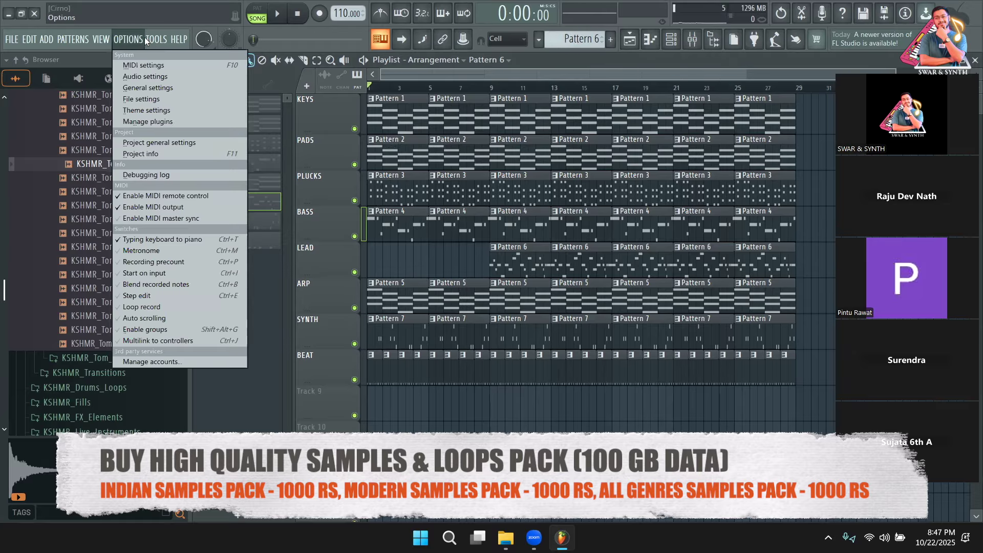
left_click(148, 122)
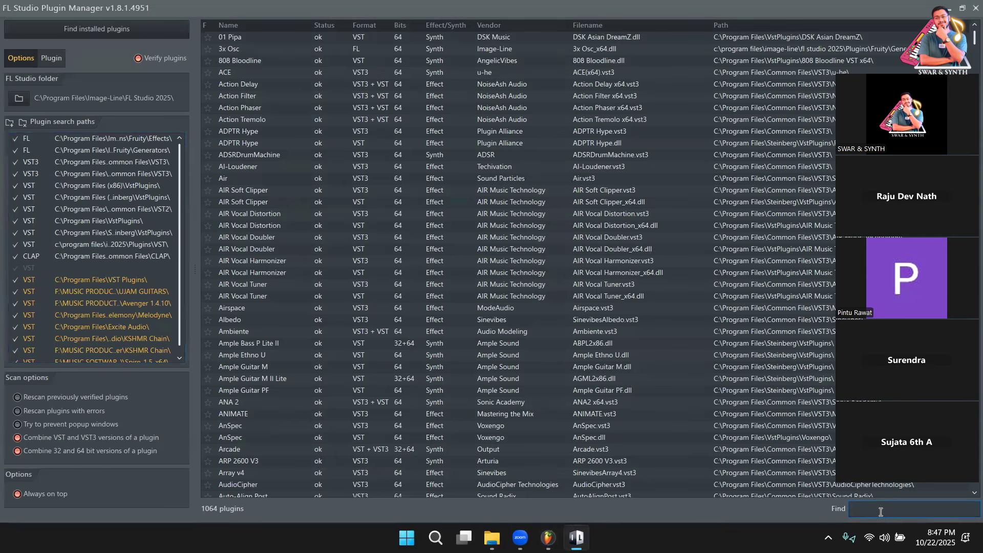
type("DUNE")
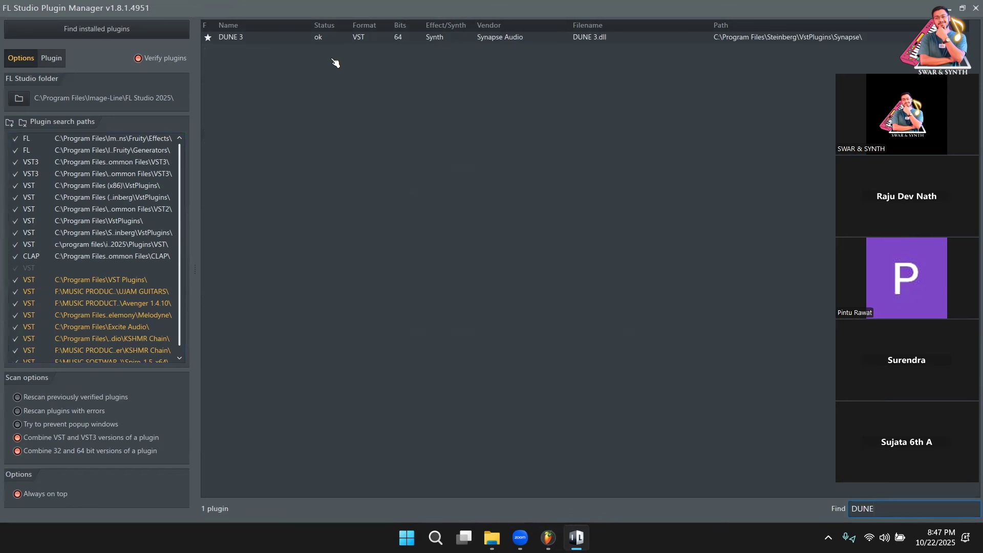
left_click_drag(893, 511, 818, 504)
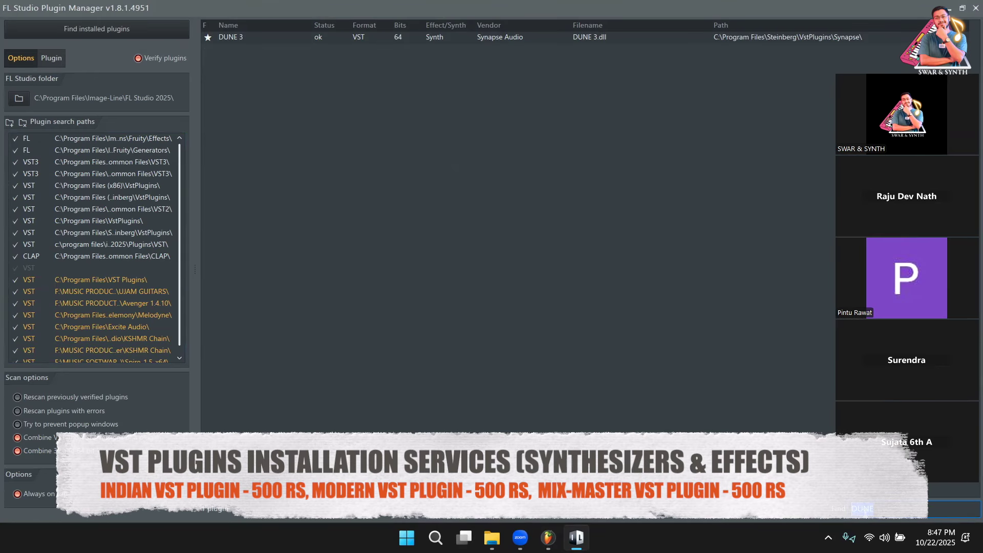
key("ctrl+x")
key("ctrl+v")
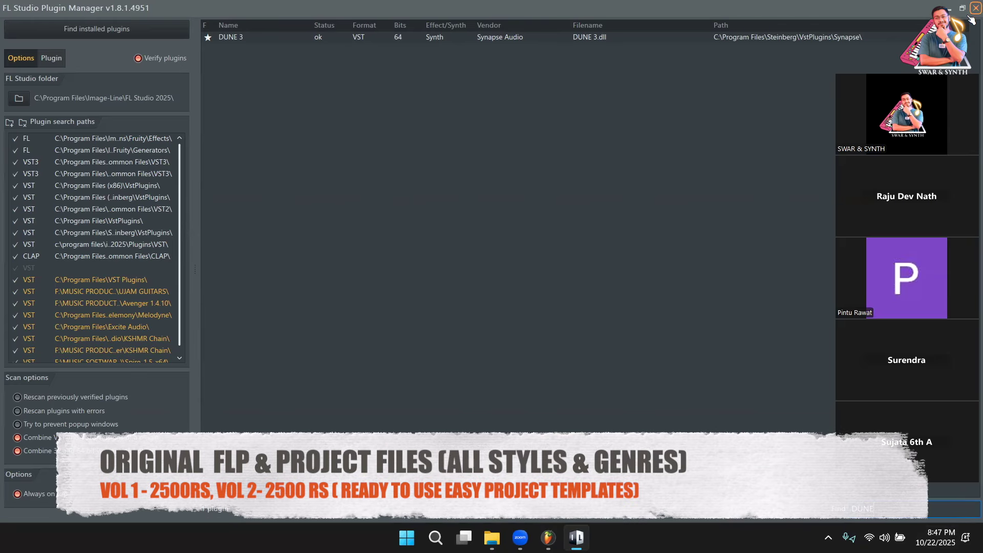
left_click(971, 19)
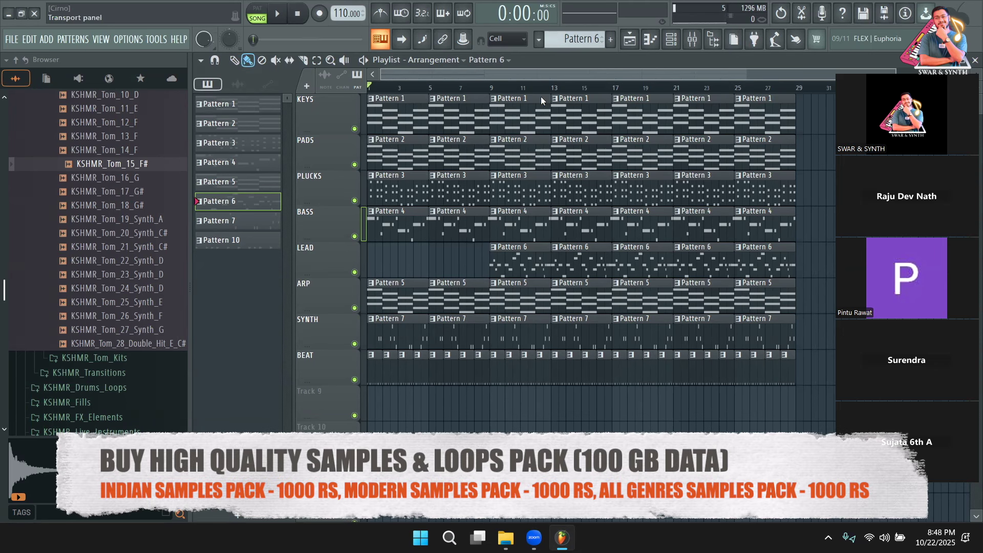
Step: With Pattern 4 selected, find DUNE 3 in the full generator plugin list, add it to the channel rack, and close its window
key("F6")
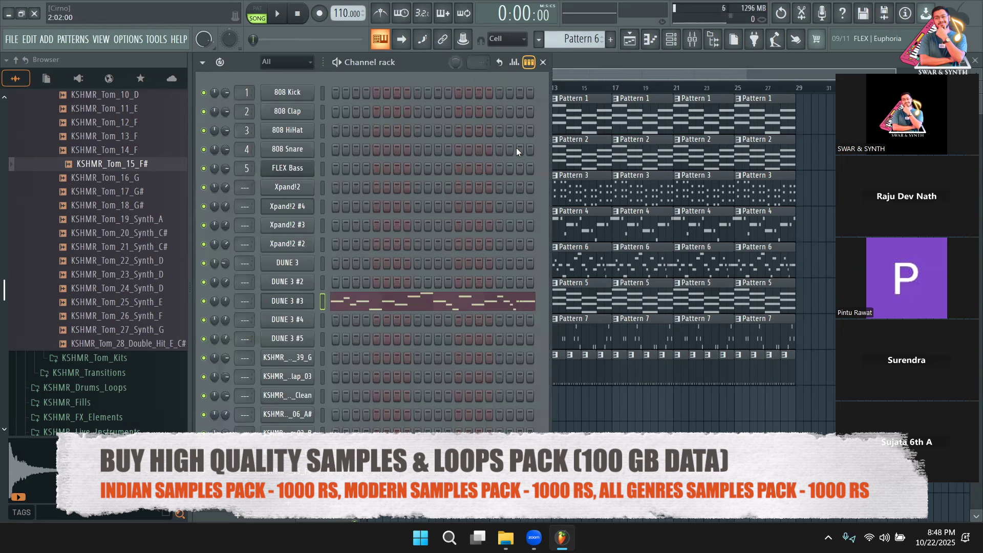
mouse_move(589, 41)
left_mouse_down()
mouse_move(589, 56)
mouse_move(589, 41)
left_mouse_up()
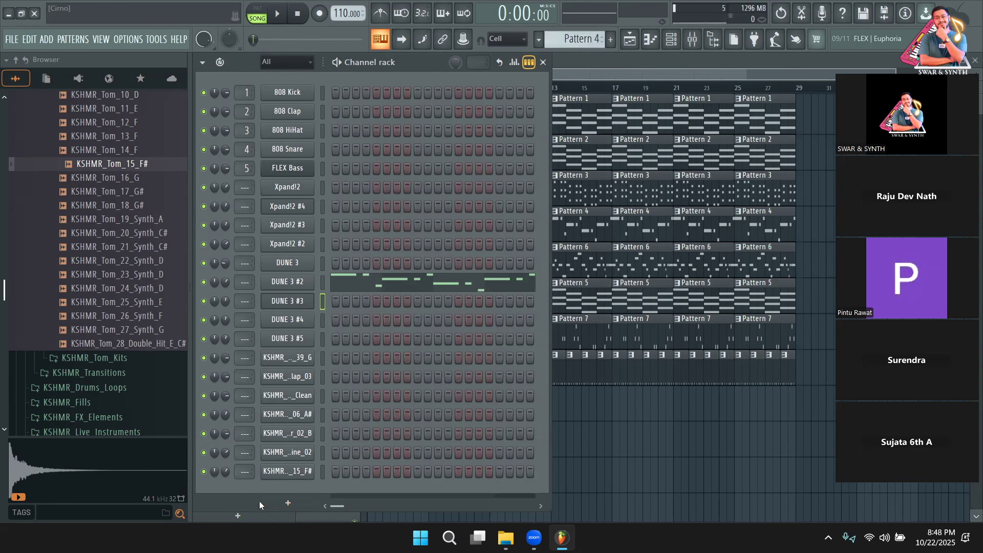
left_click(288, 503)
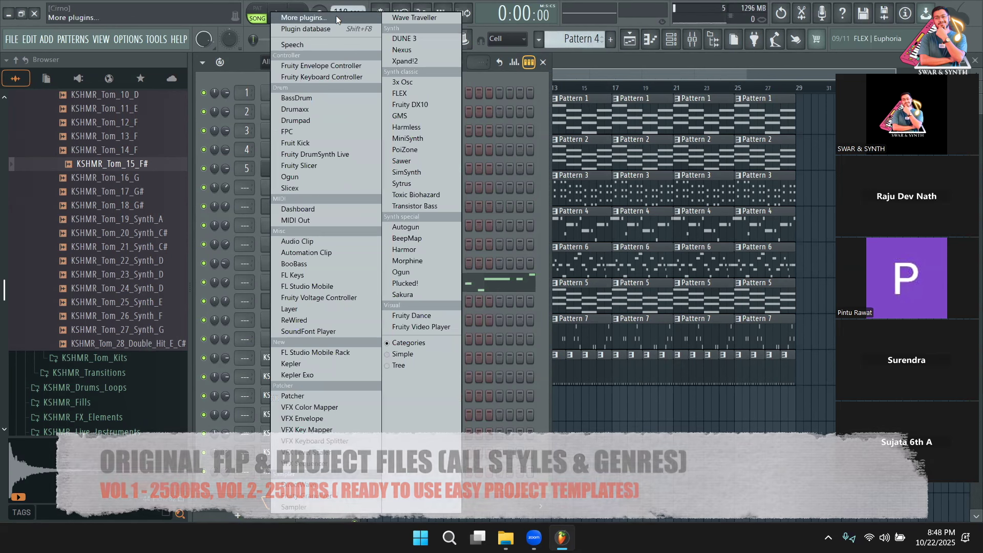
left_click(335, 16)
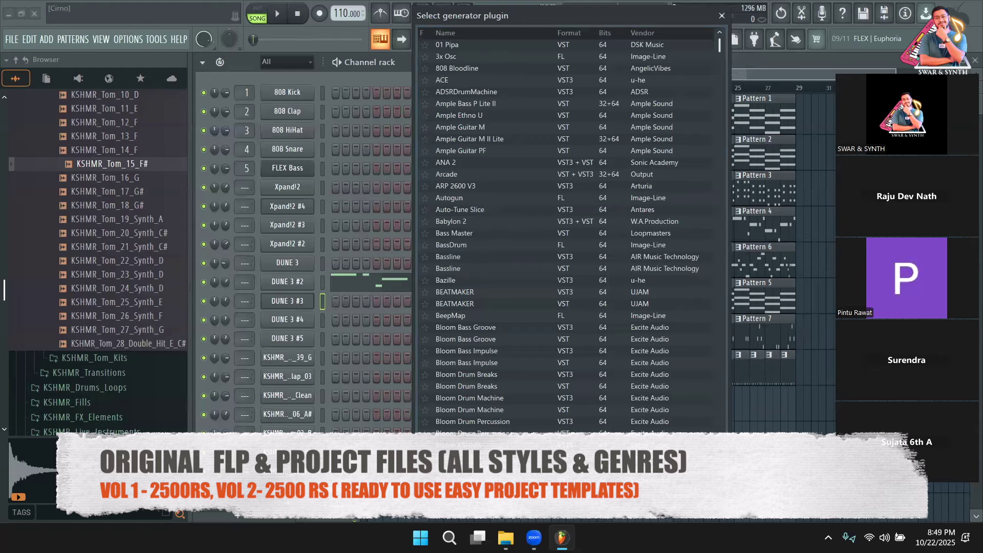
type("dune")
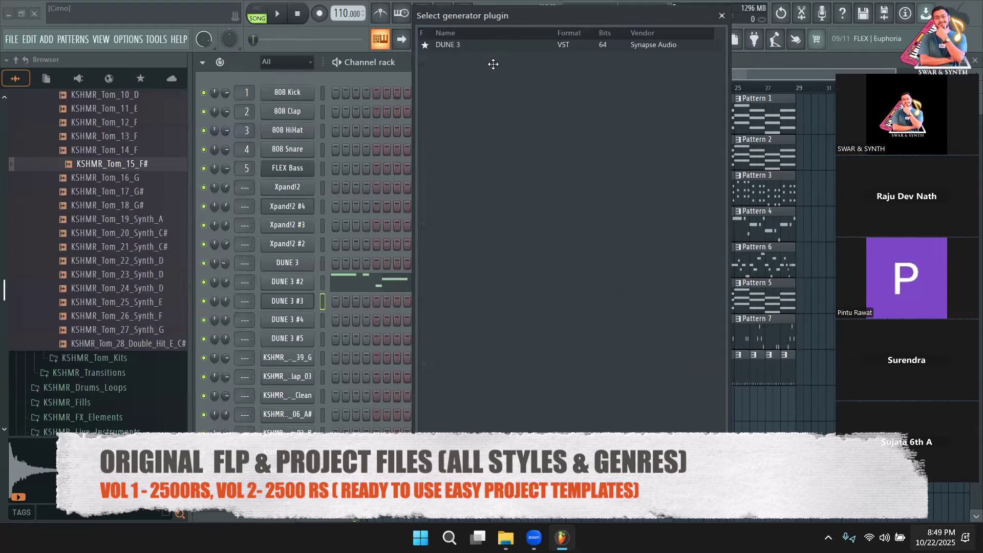
key("Return")
left_click_drag(462, 173, 413, 86)
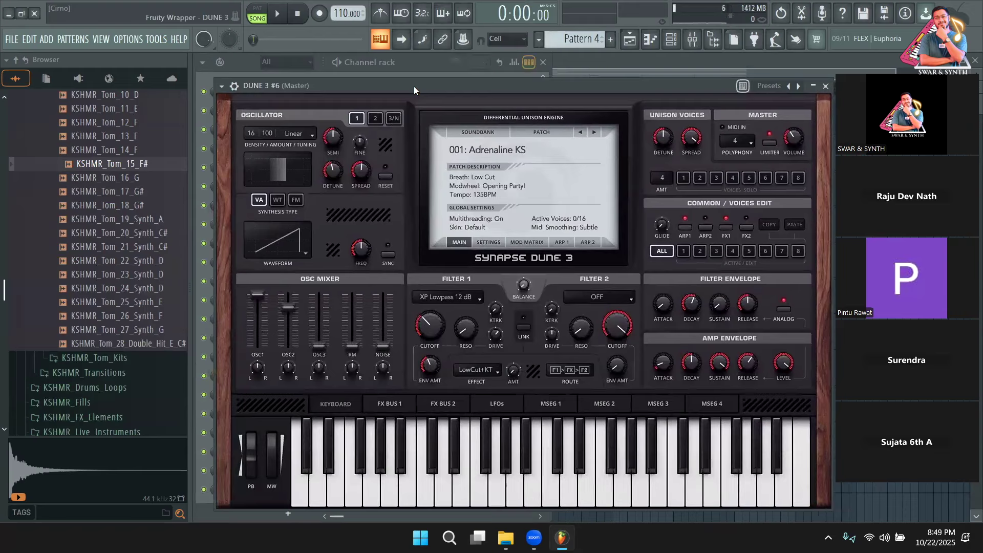
left_click(826, 86)
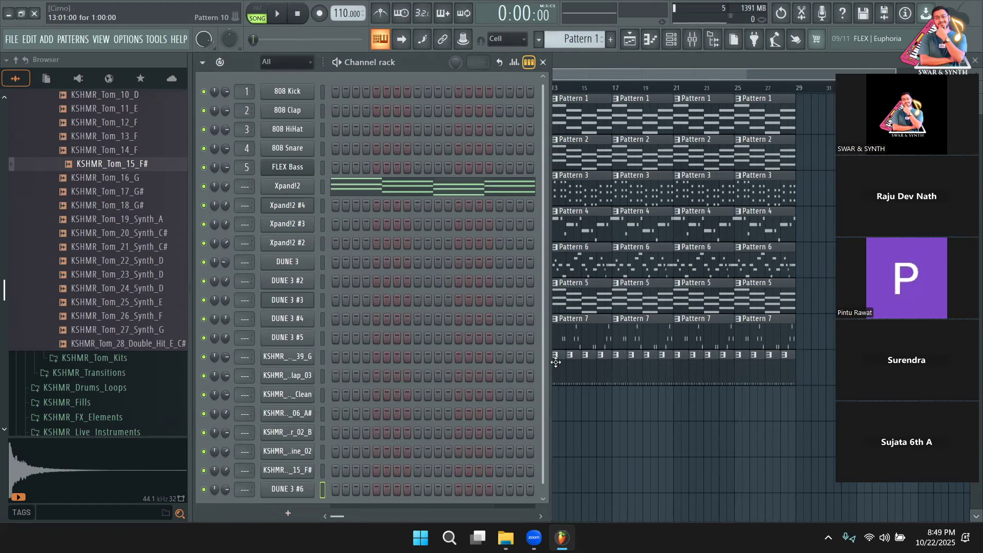
Step: Add another DUNE 3 channel from the full generator plugin list, and bring the channel rack in front of the synth window
scroll(546, 379, "down", 1)
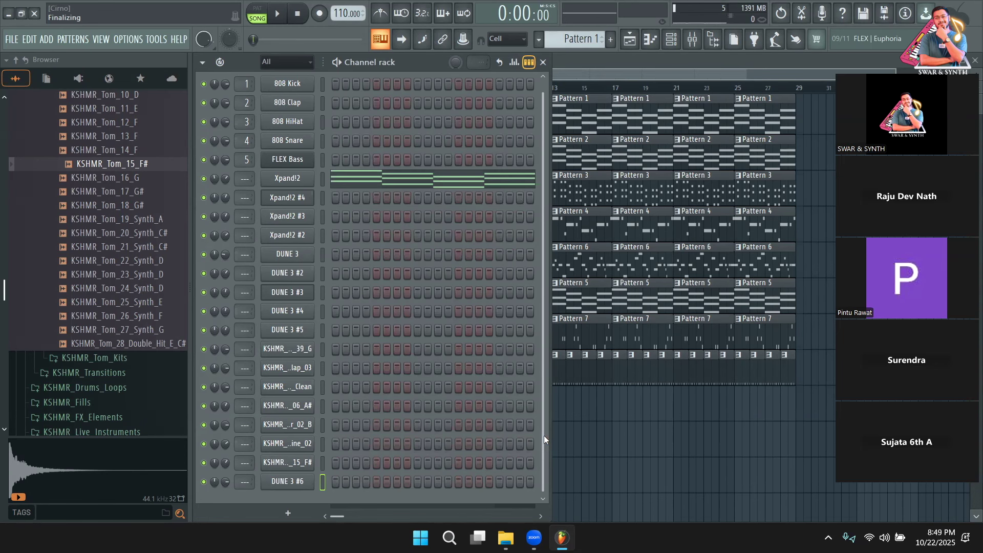
left_click(287, 519)
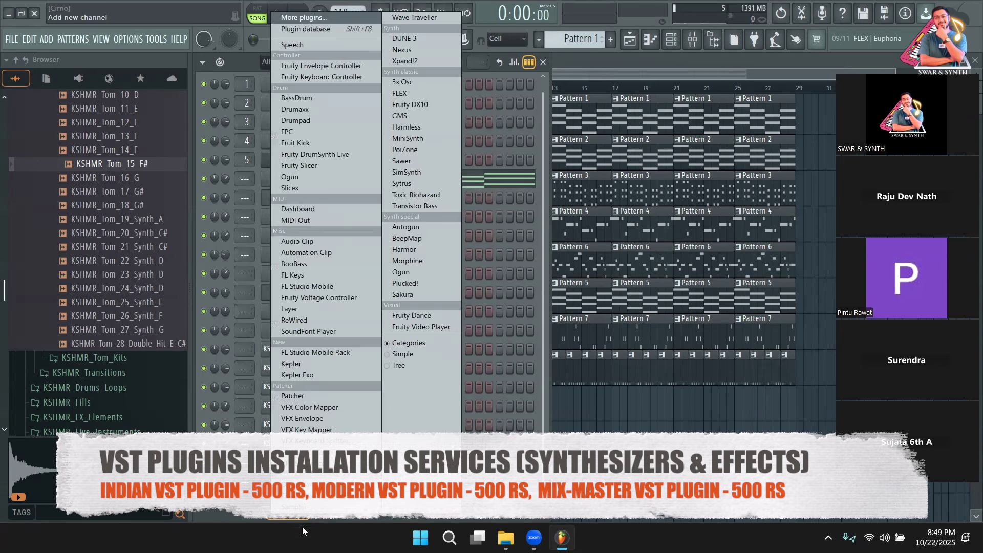
left_click(307, 17)
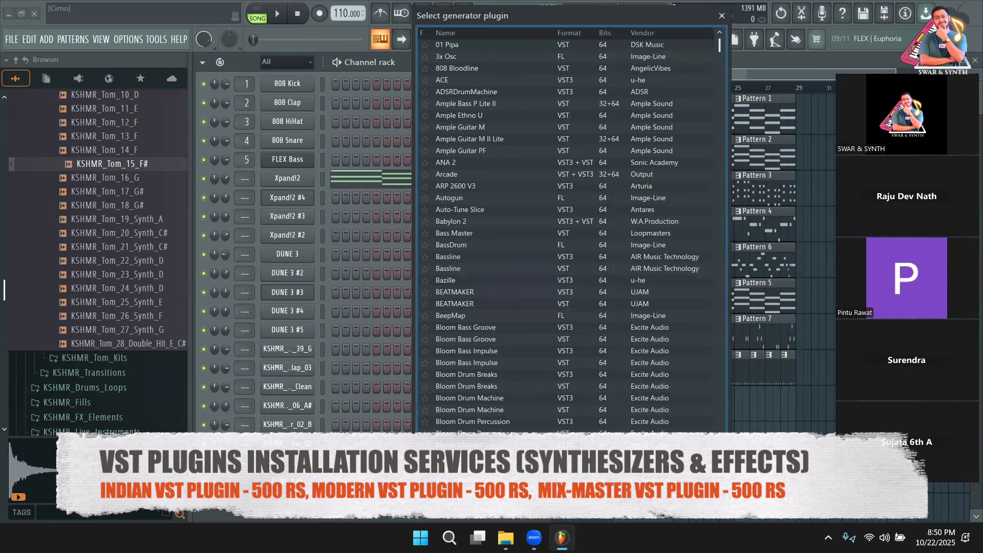
type("DUN")
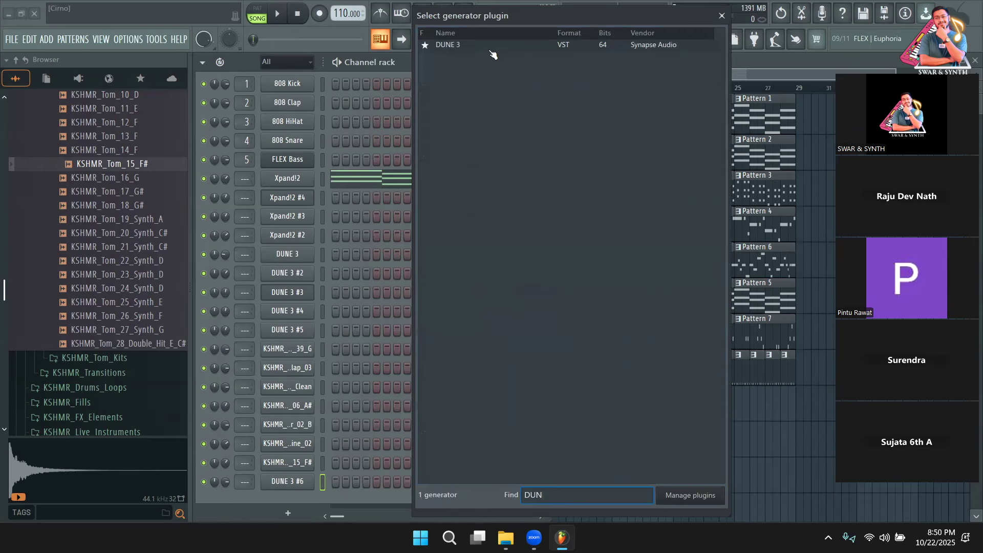
double_click(478, 45)
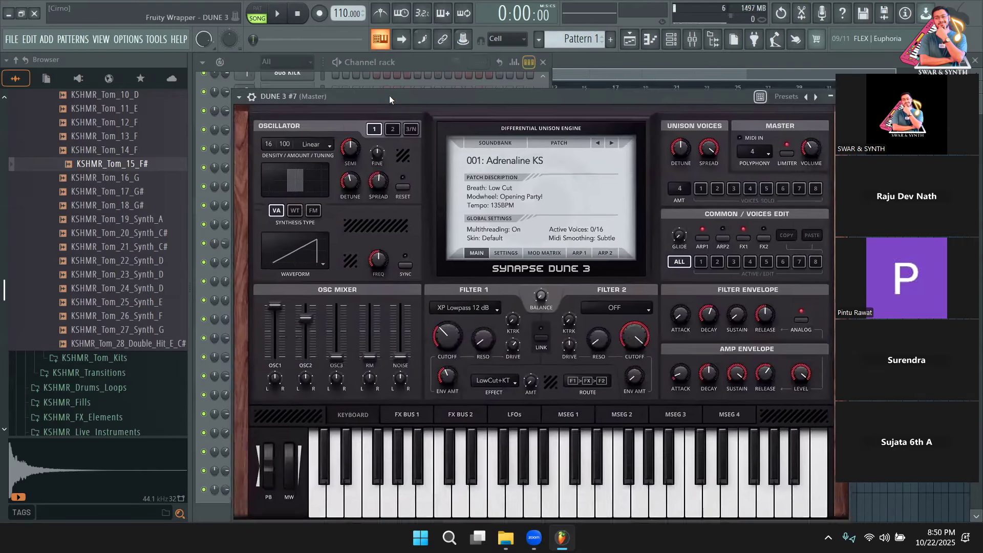
left_click_drag(389, 99, 387, 112)
left_click(406, 61)
scroll(317, 460, "down", 1)
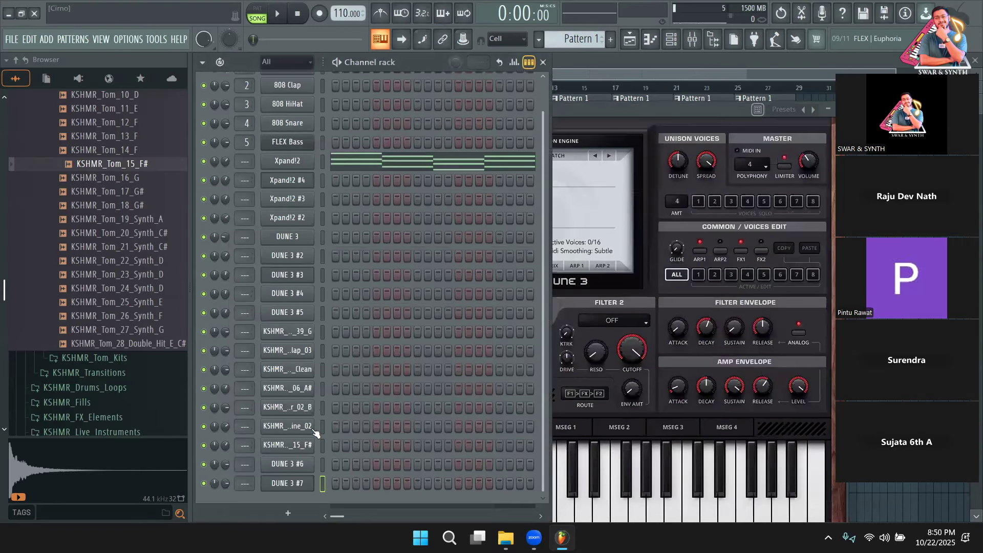